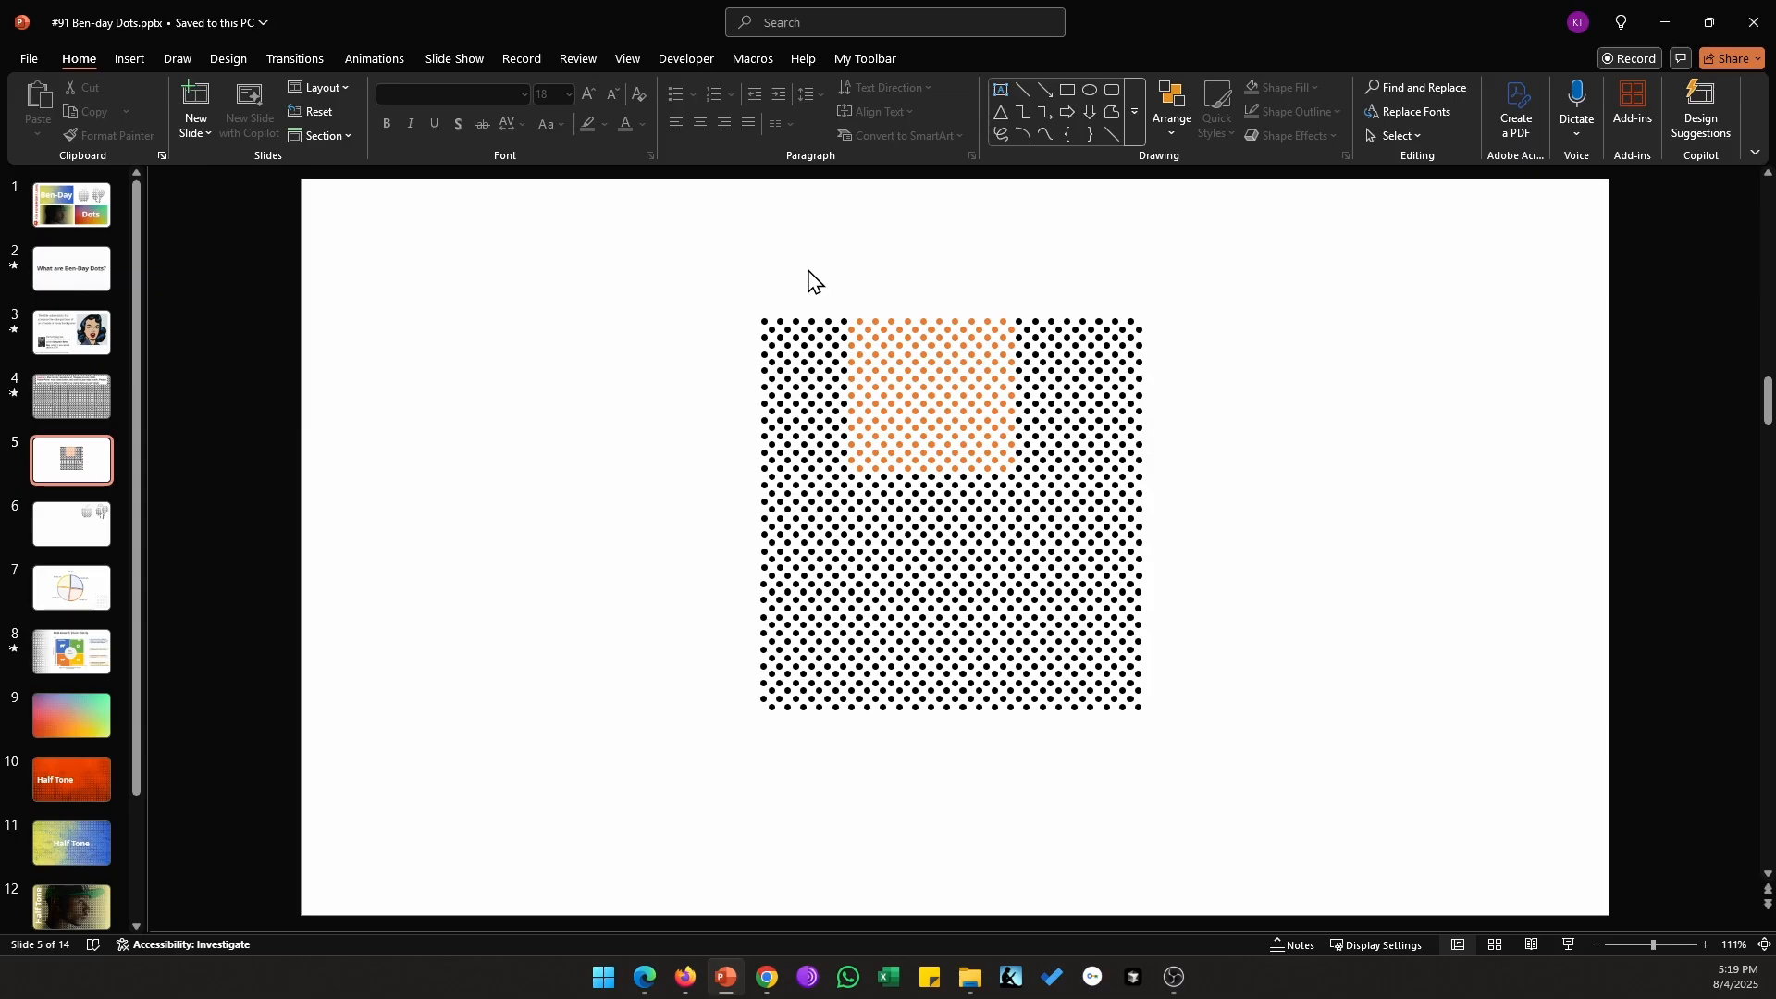
Step: Open the formatting options of a single dot near the pattern's upper-right corner and examine its height, width and fill
left_click(1140, 371)
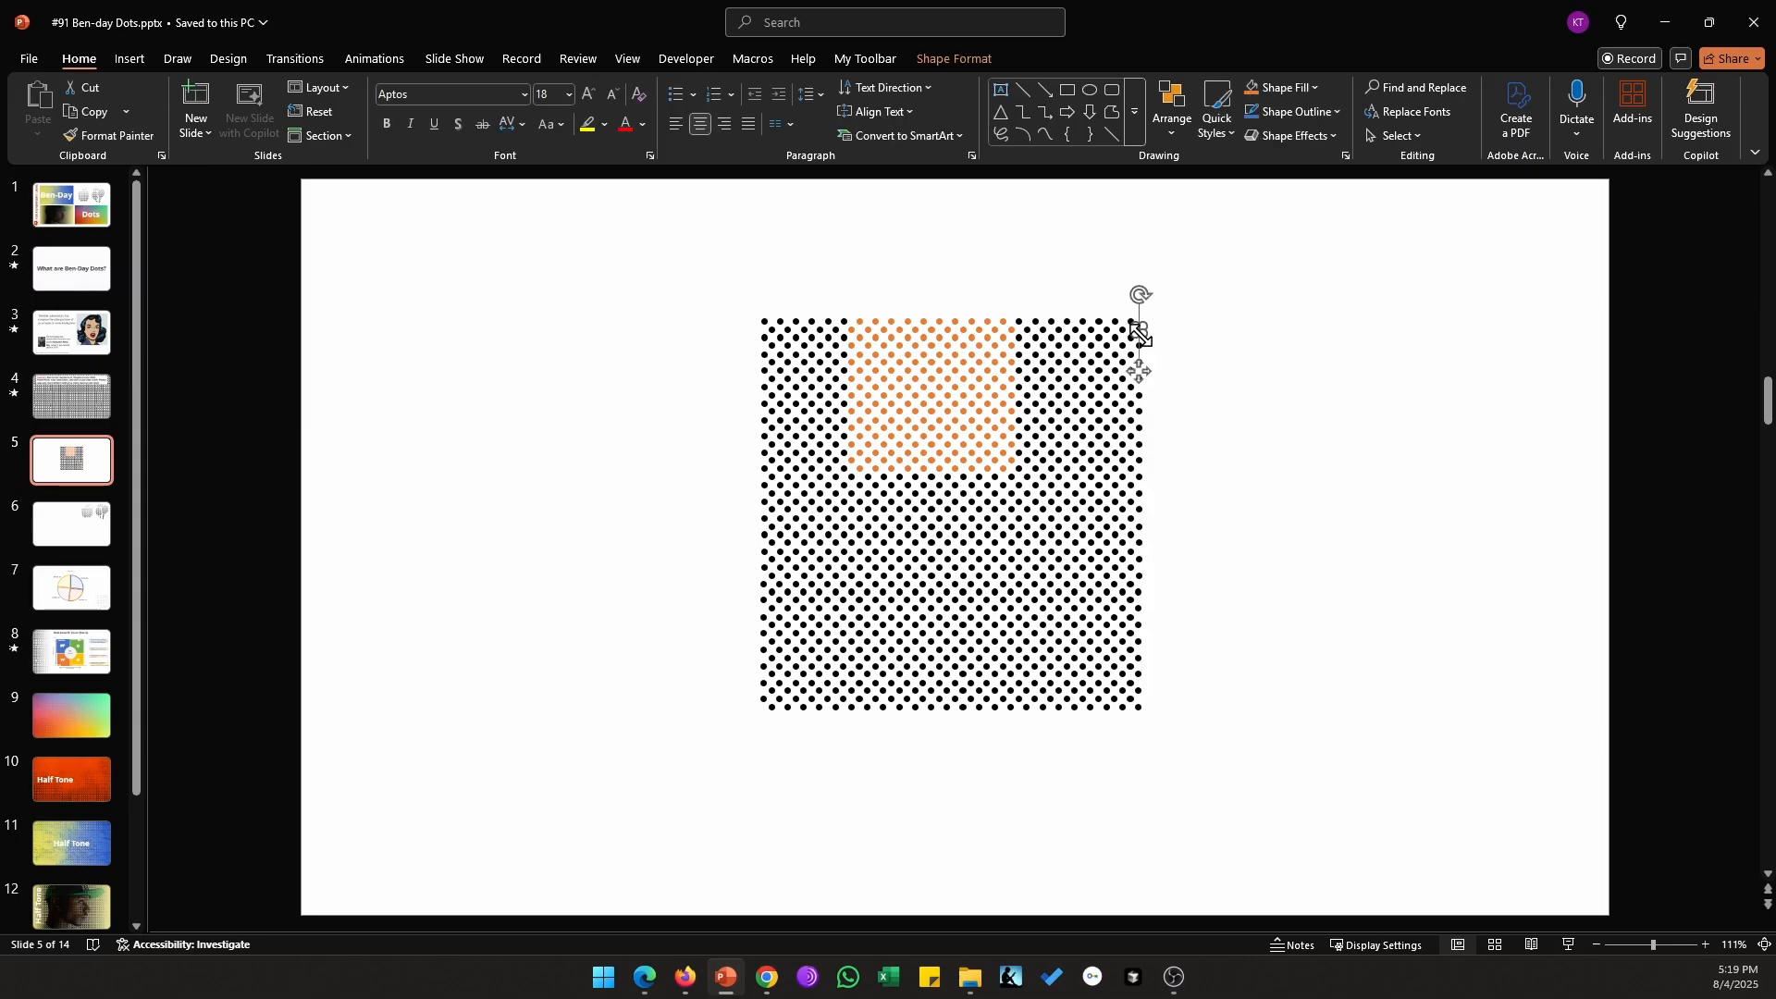
right_click(1141, 336)
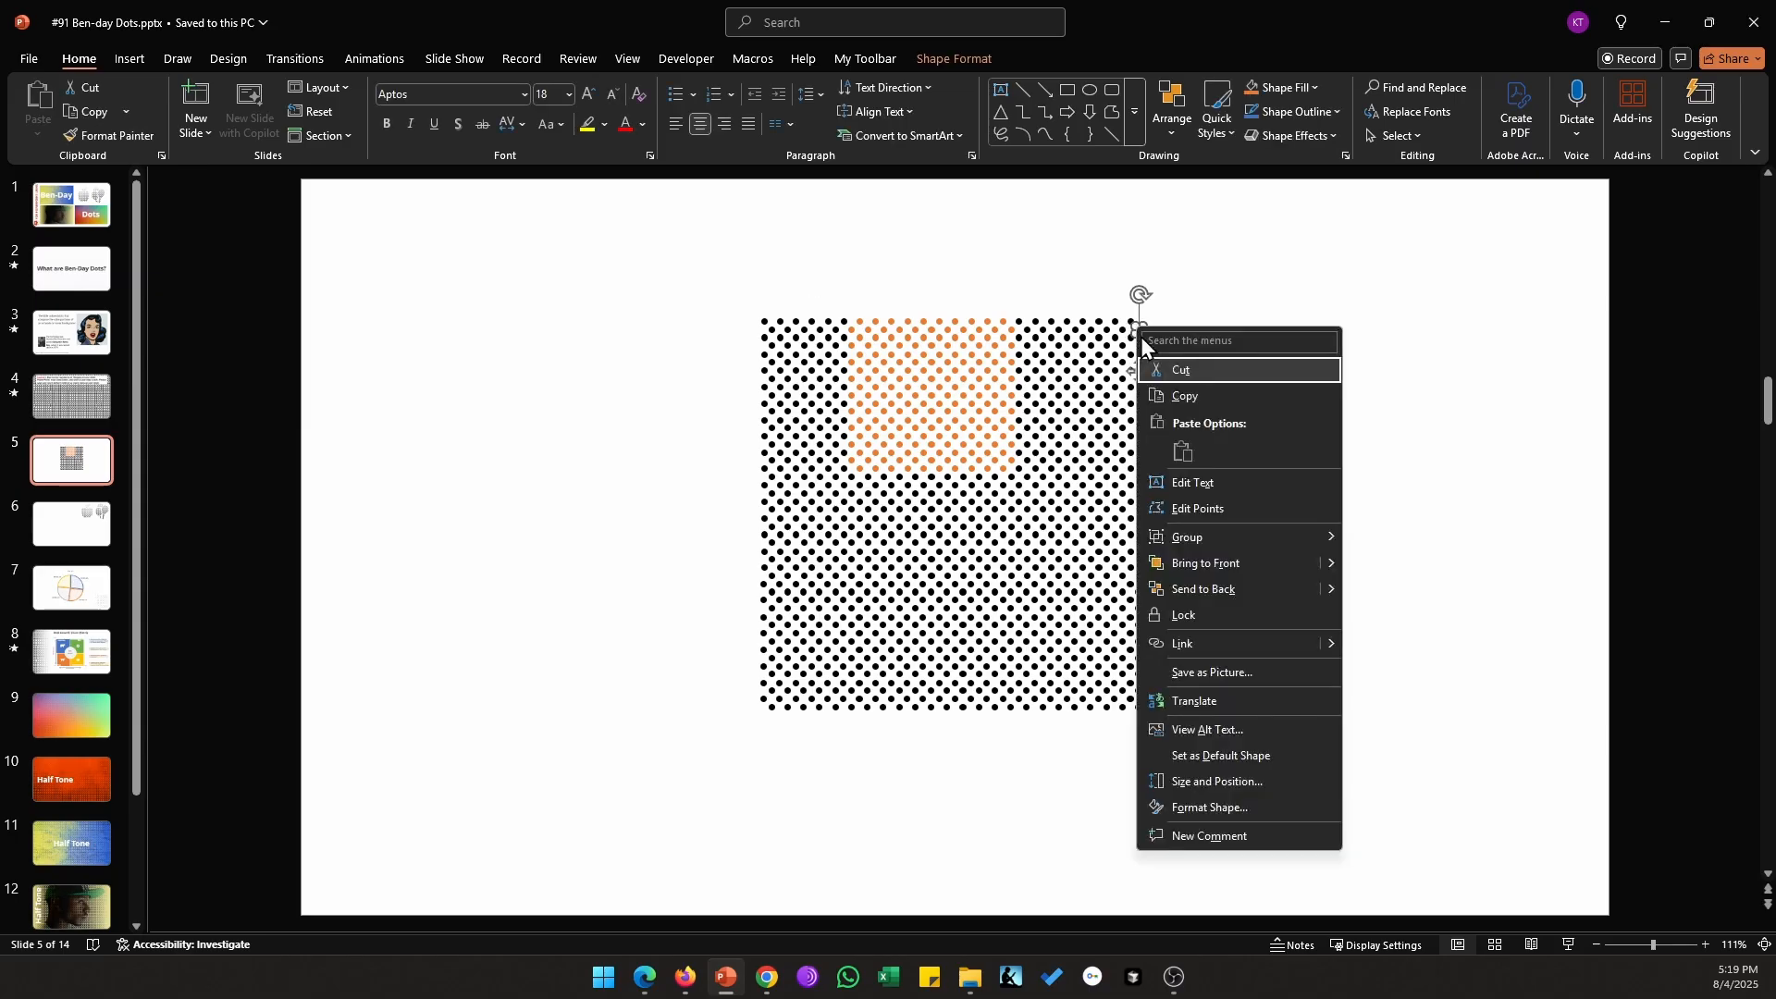
left_click(1246, 797)
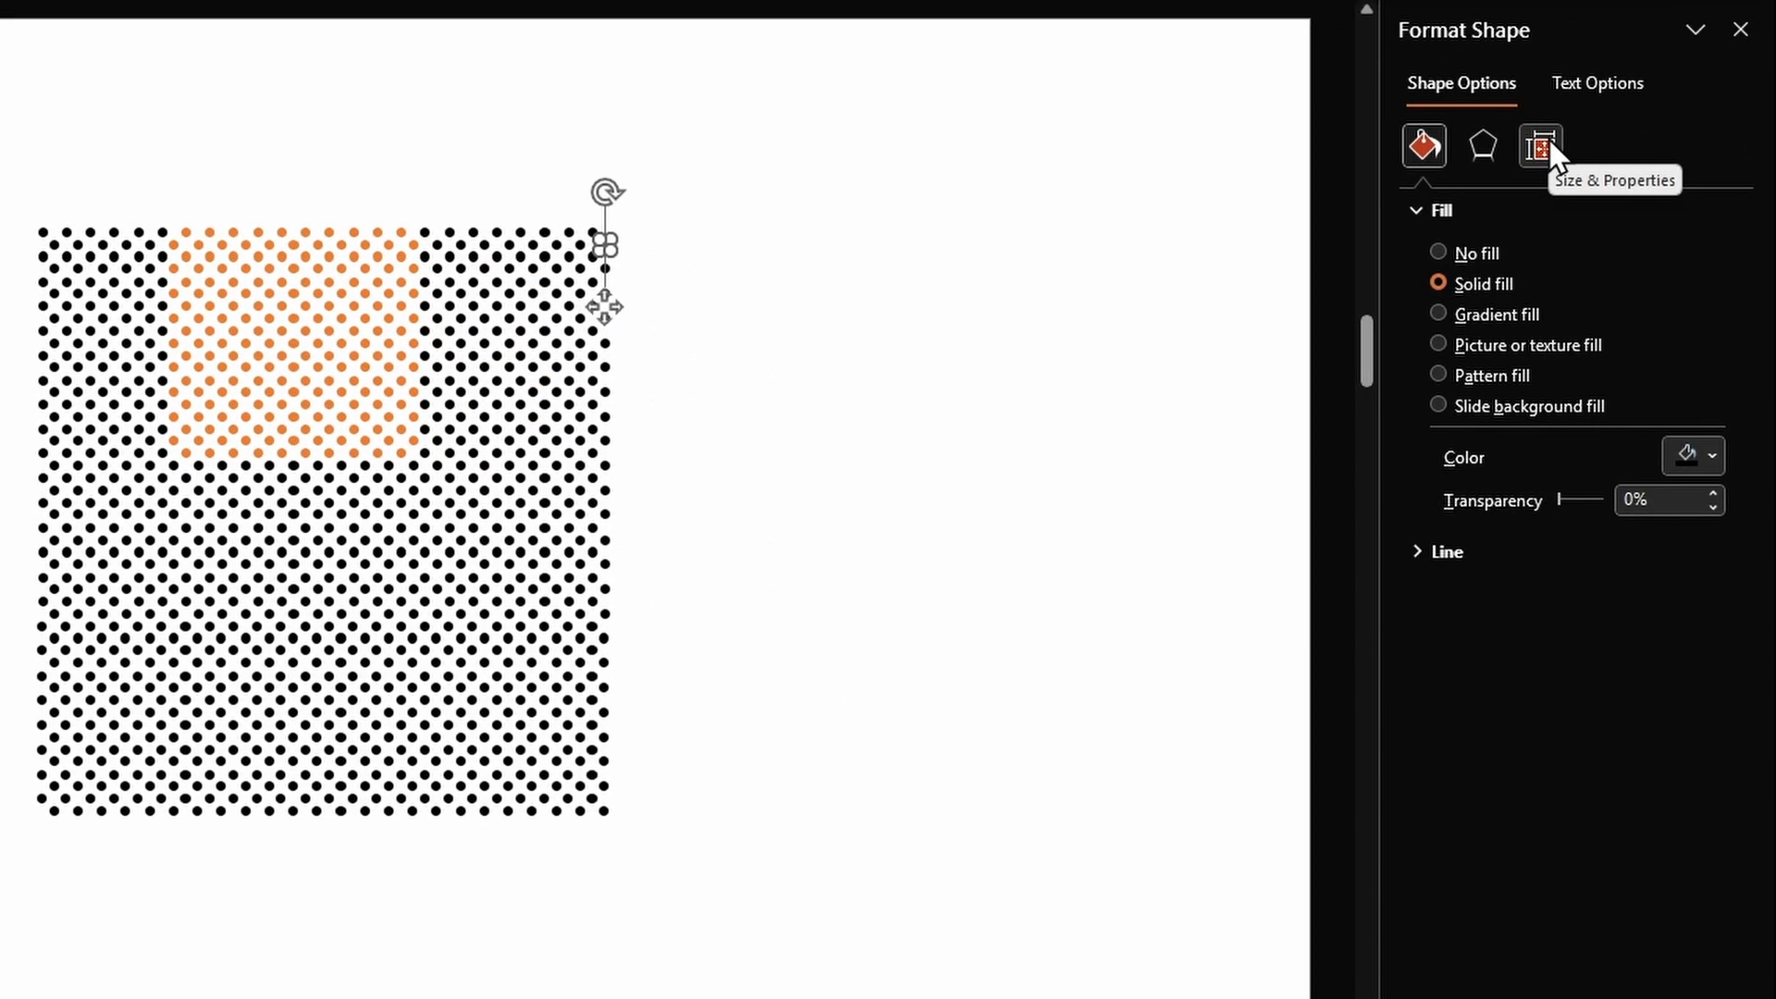
left_click(1548, 137)
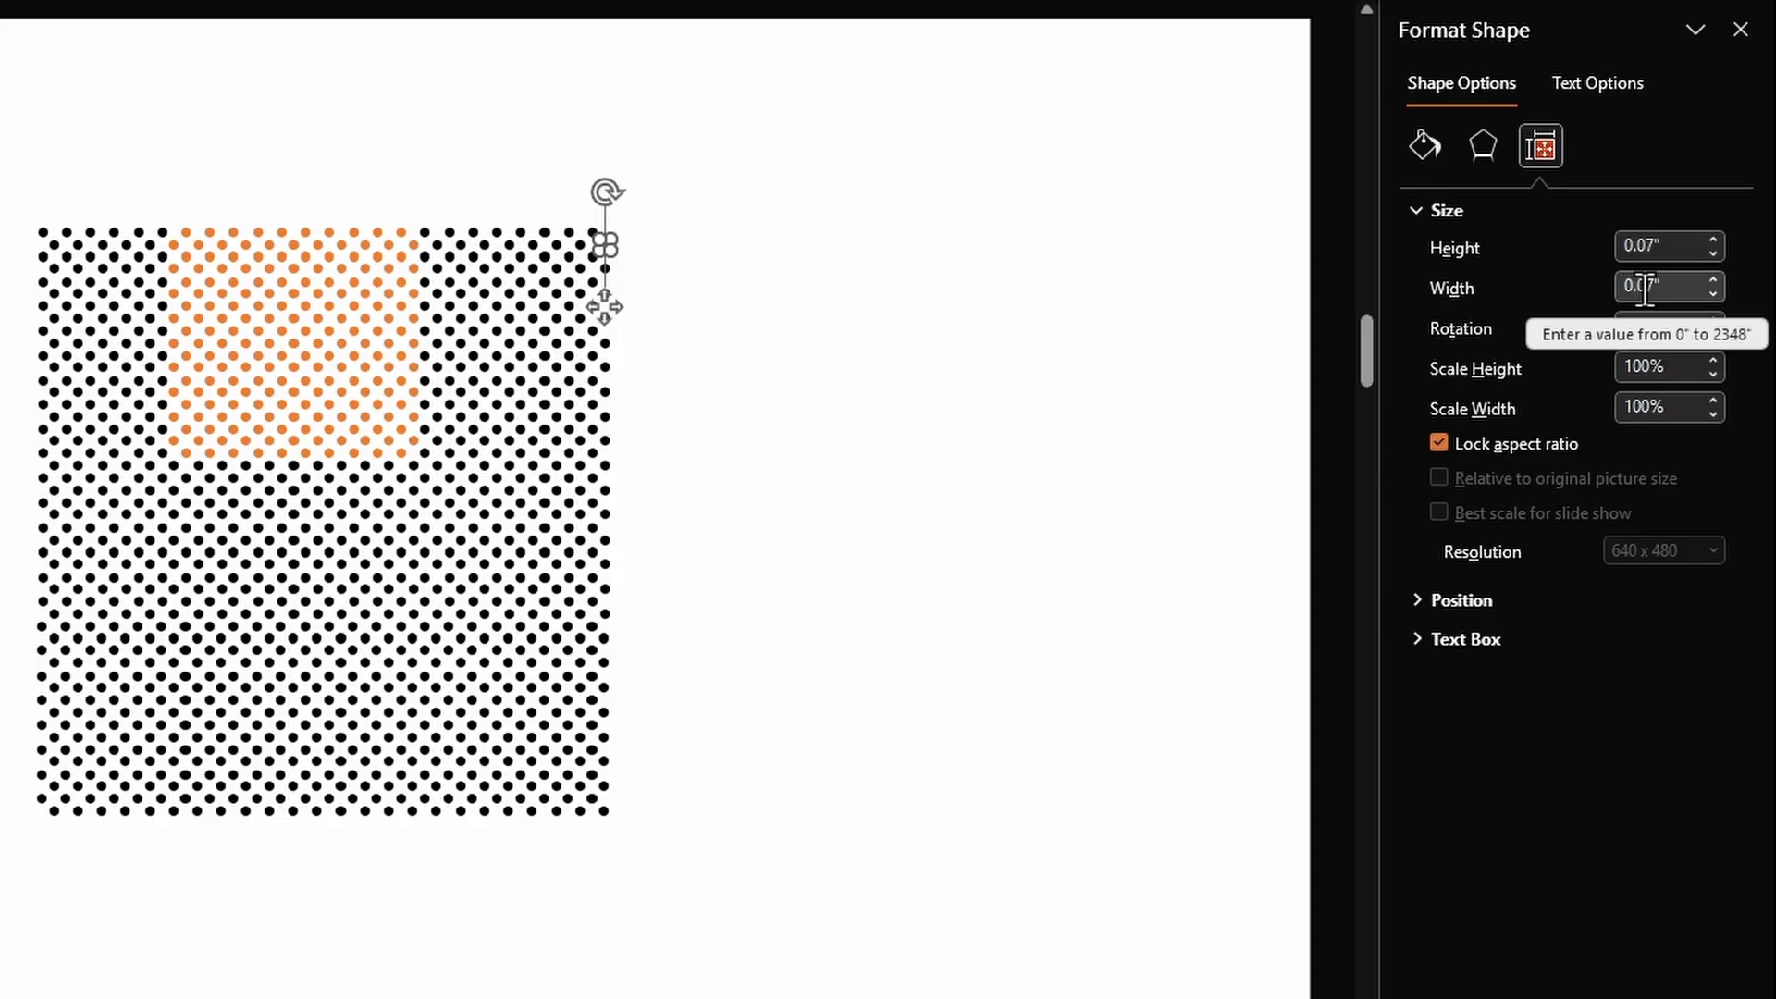
left_click(1439, 146)
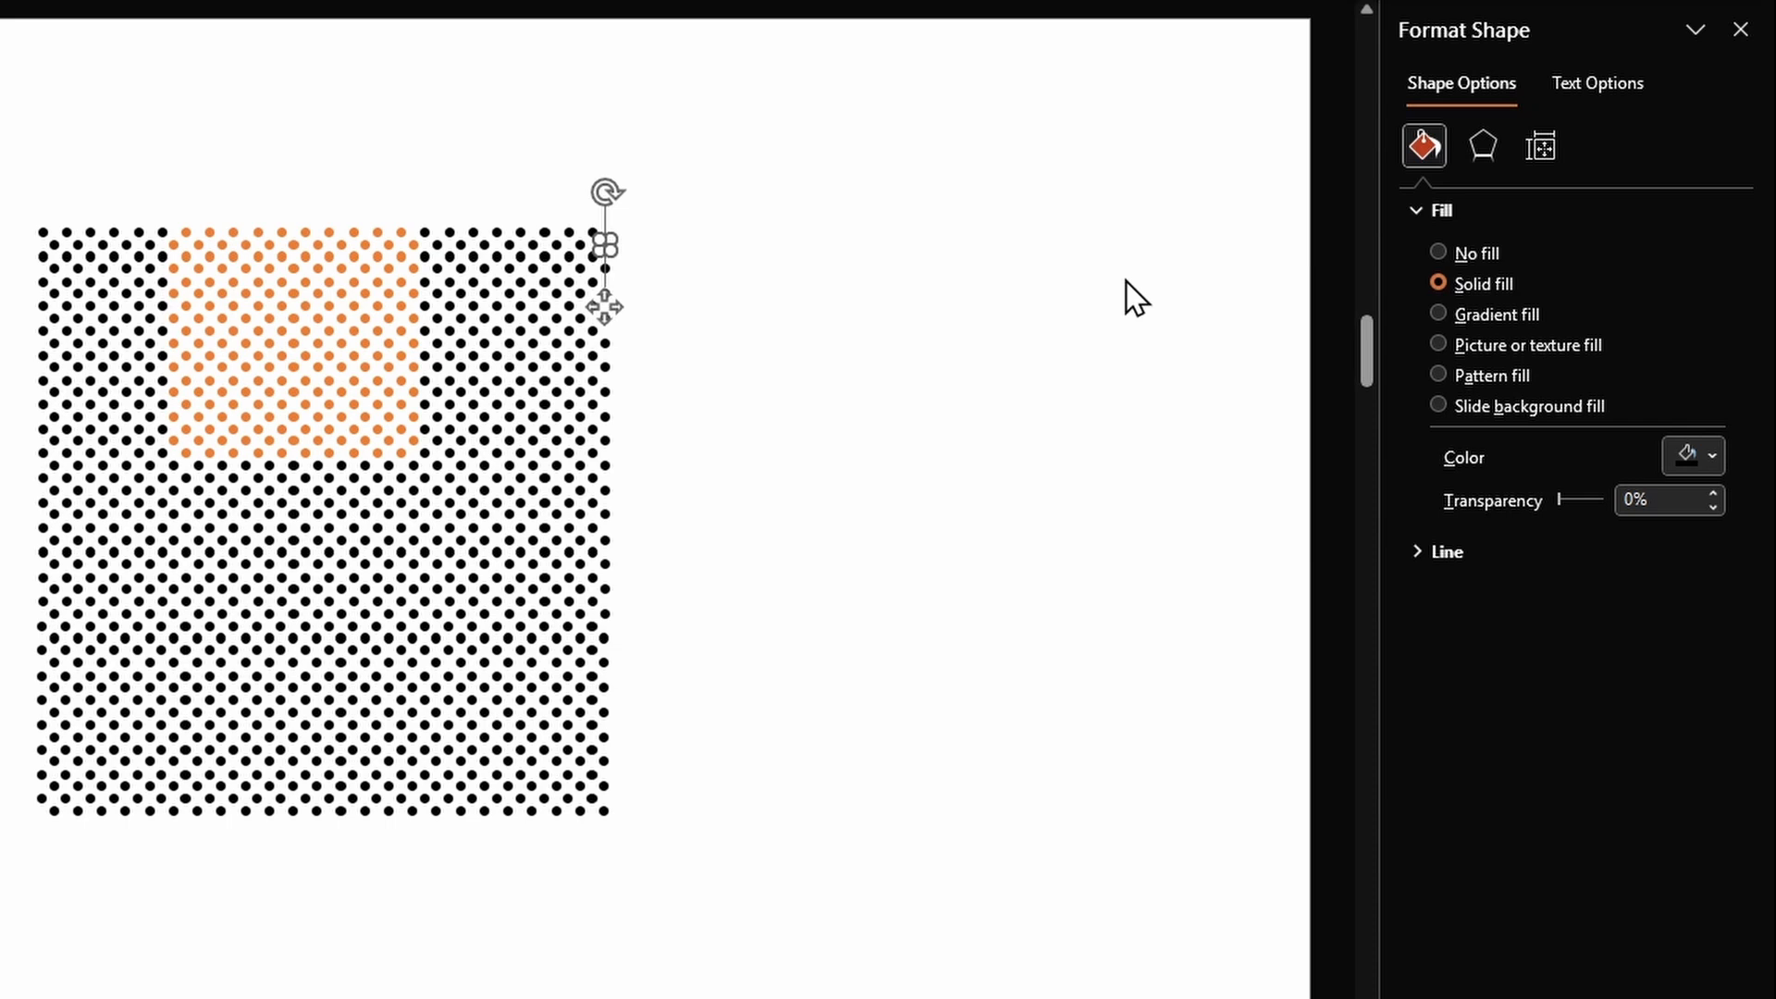
Step: Fill all the dots in the pattern with the theme blue and group them into one object
left_click(829, 215)
left_click_drag(814, 176, 1, 912)
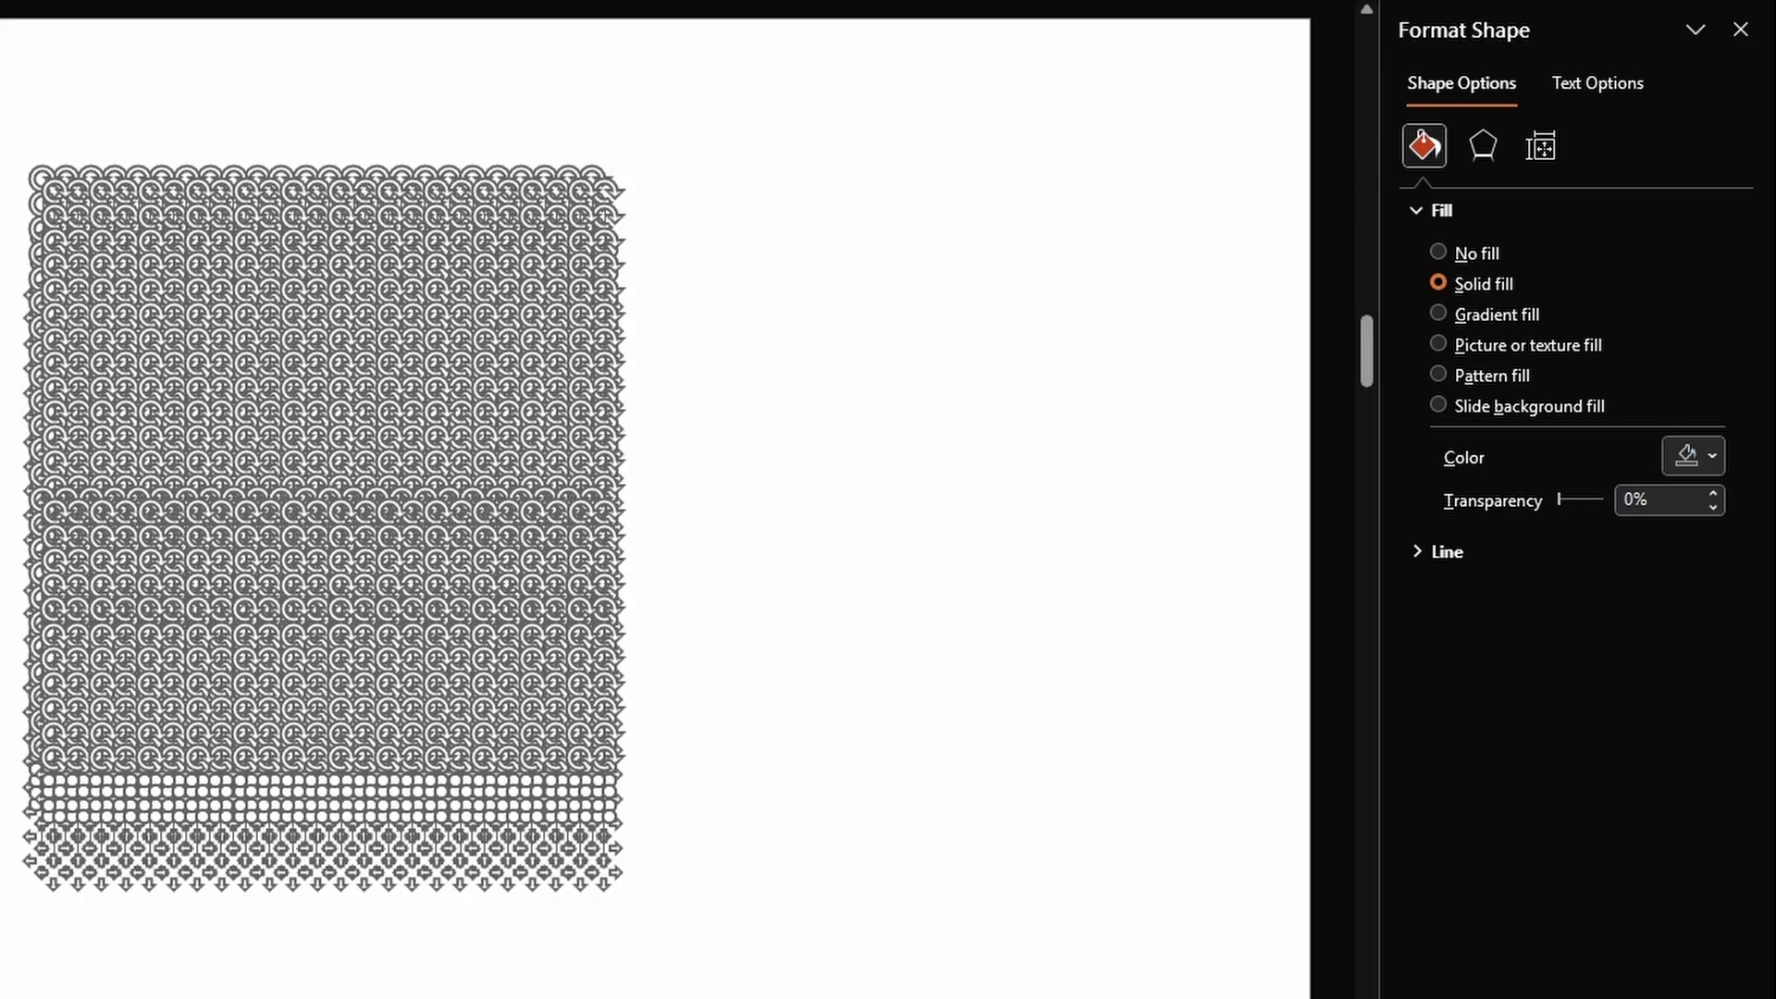
left_click(1143, 1)
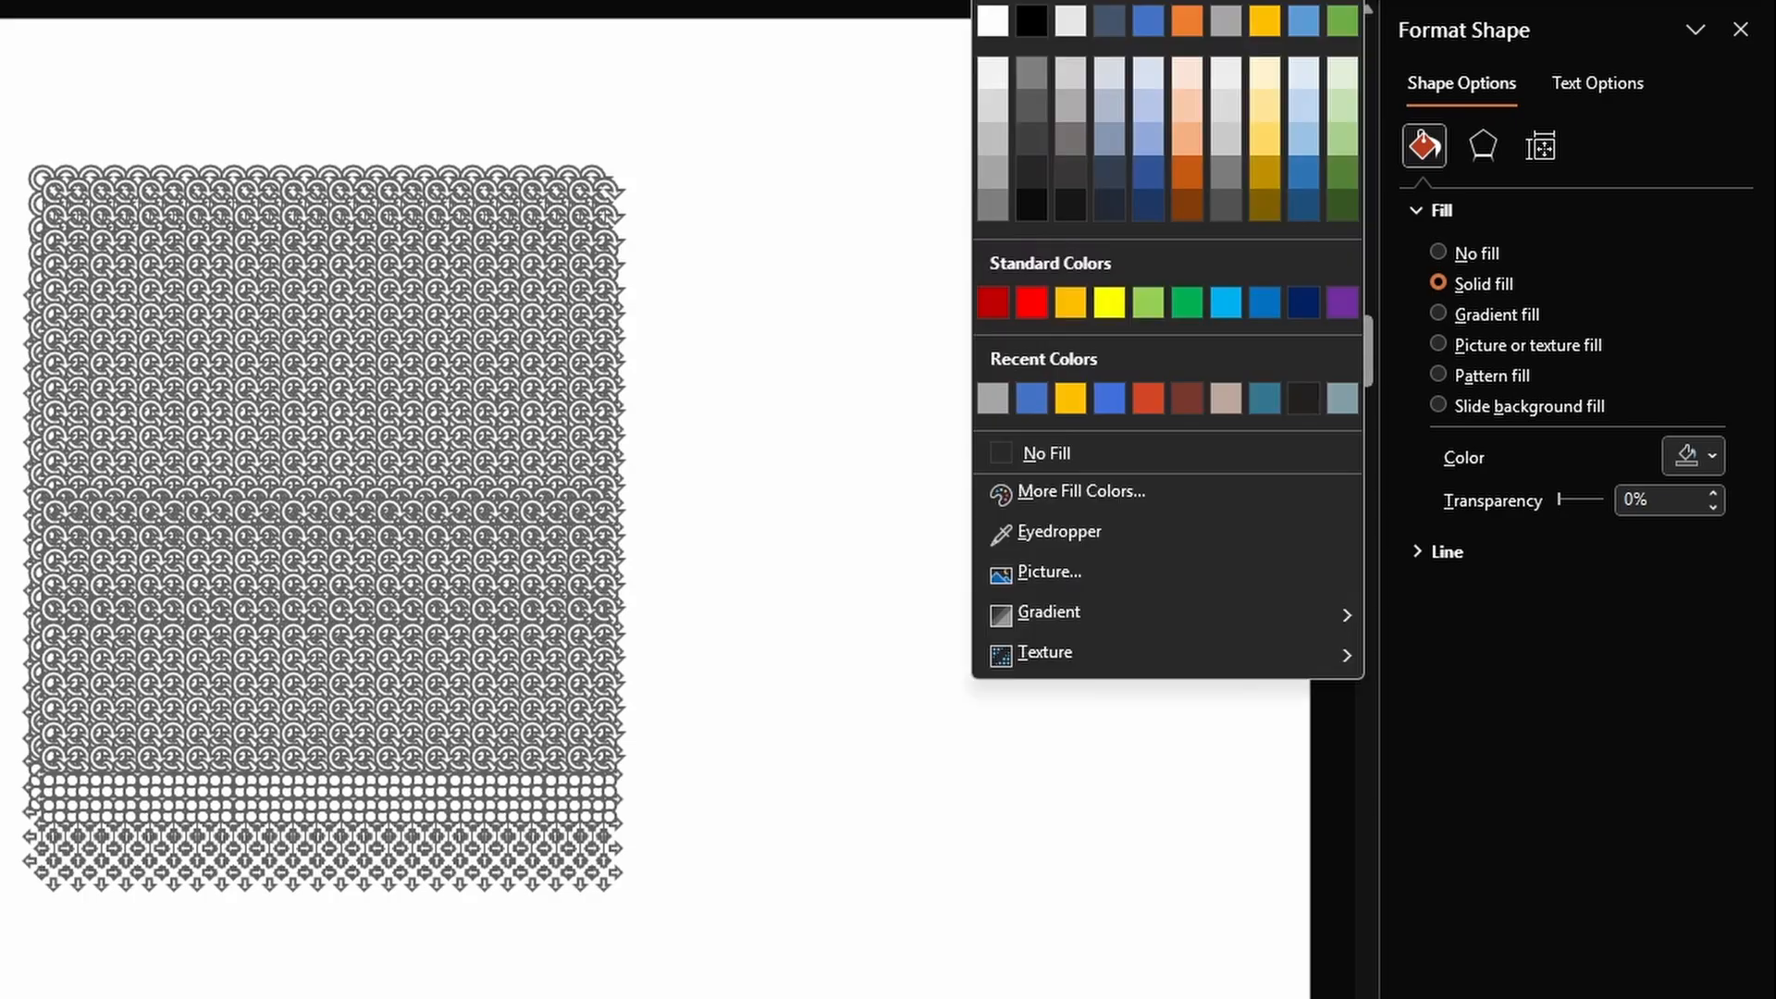
left_click(1147, 22)
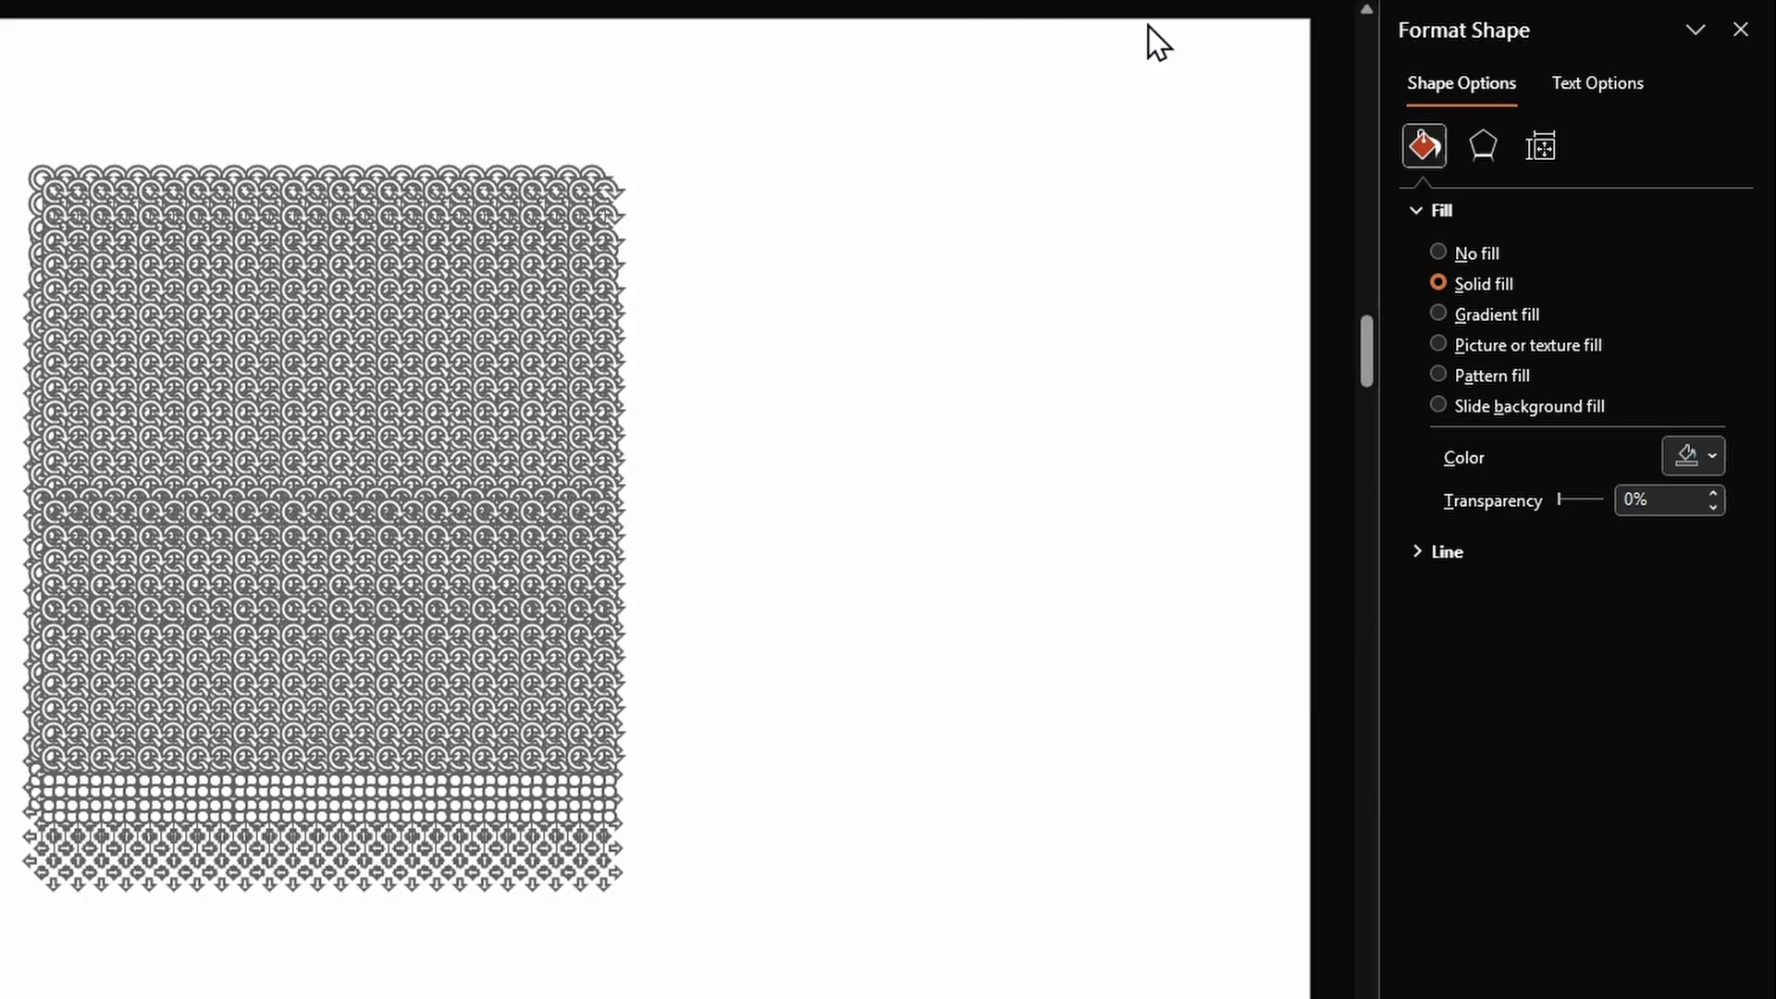
left_click(1015, 373)
key("ctrl+g")
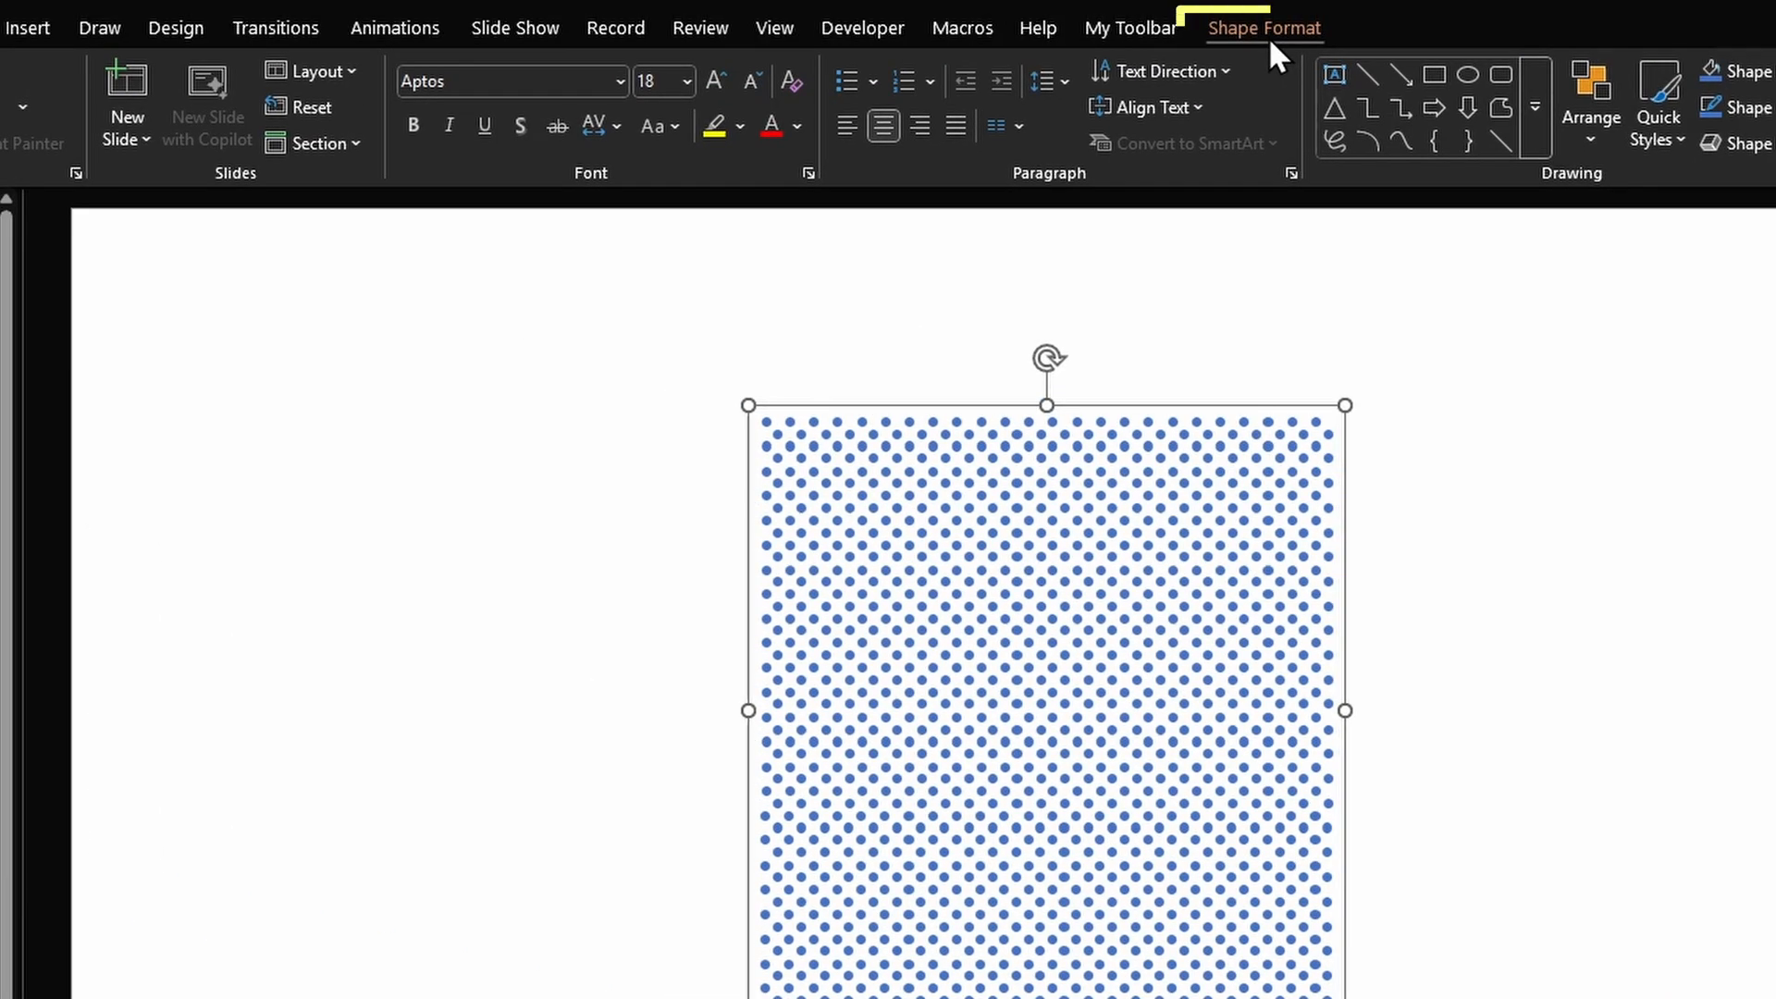
Step: Change the shape of all dots in the group to the Heart basic shape
left_click(1269, 36)
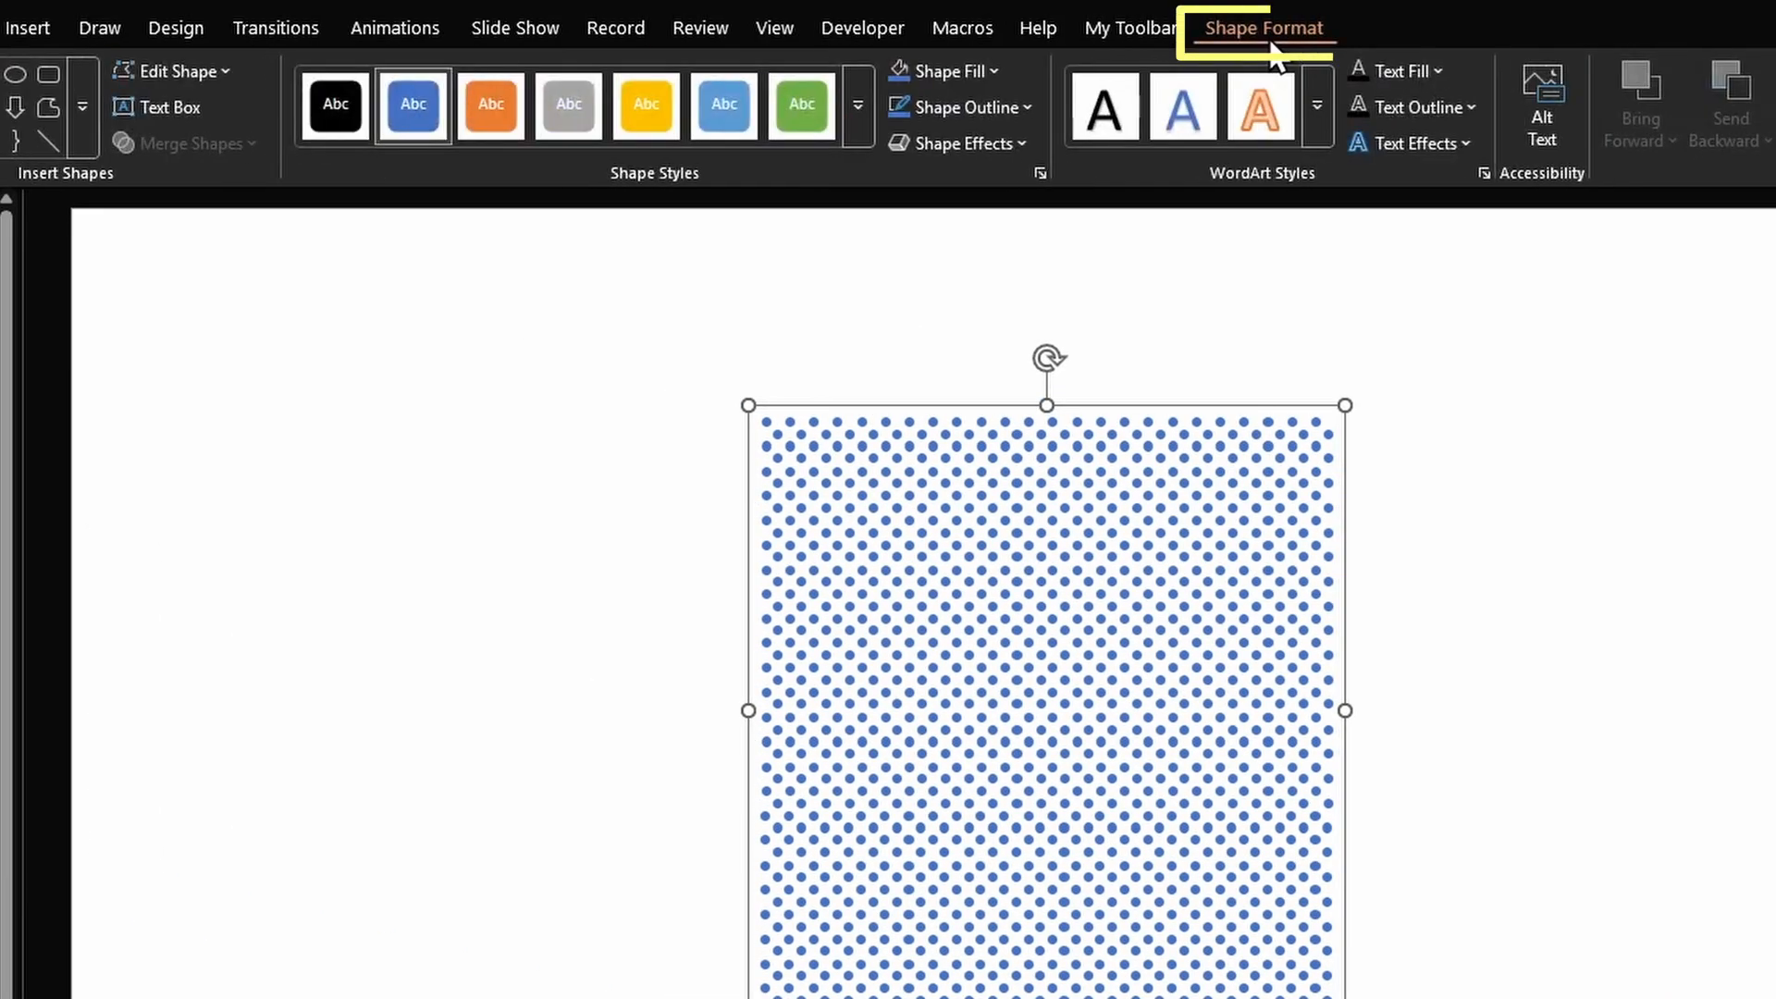
left_click(203, 69)
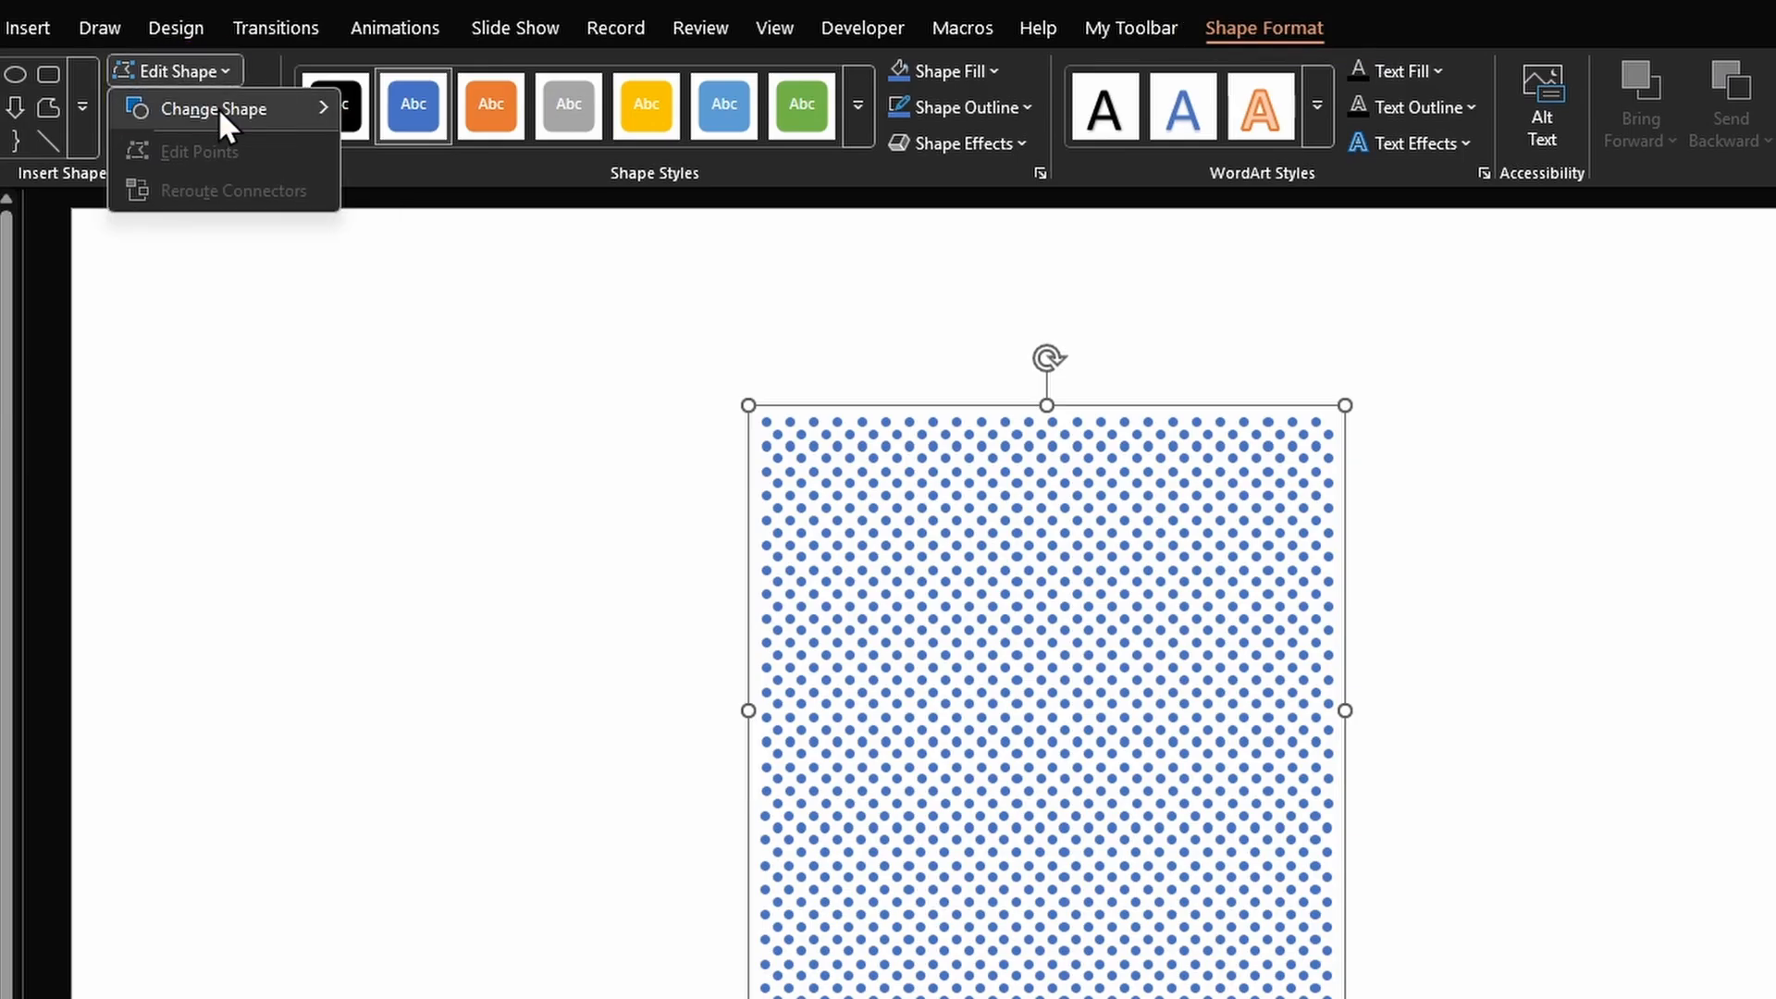
mouse_move(218, 107)
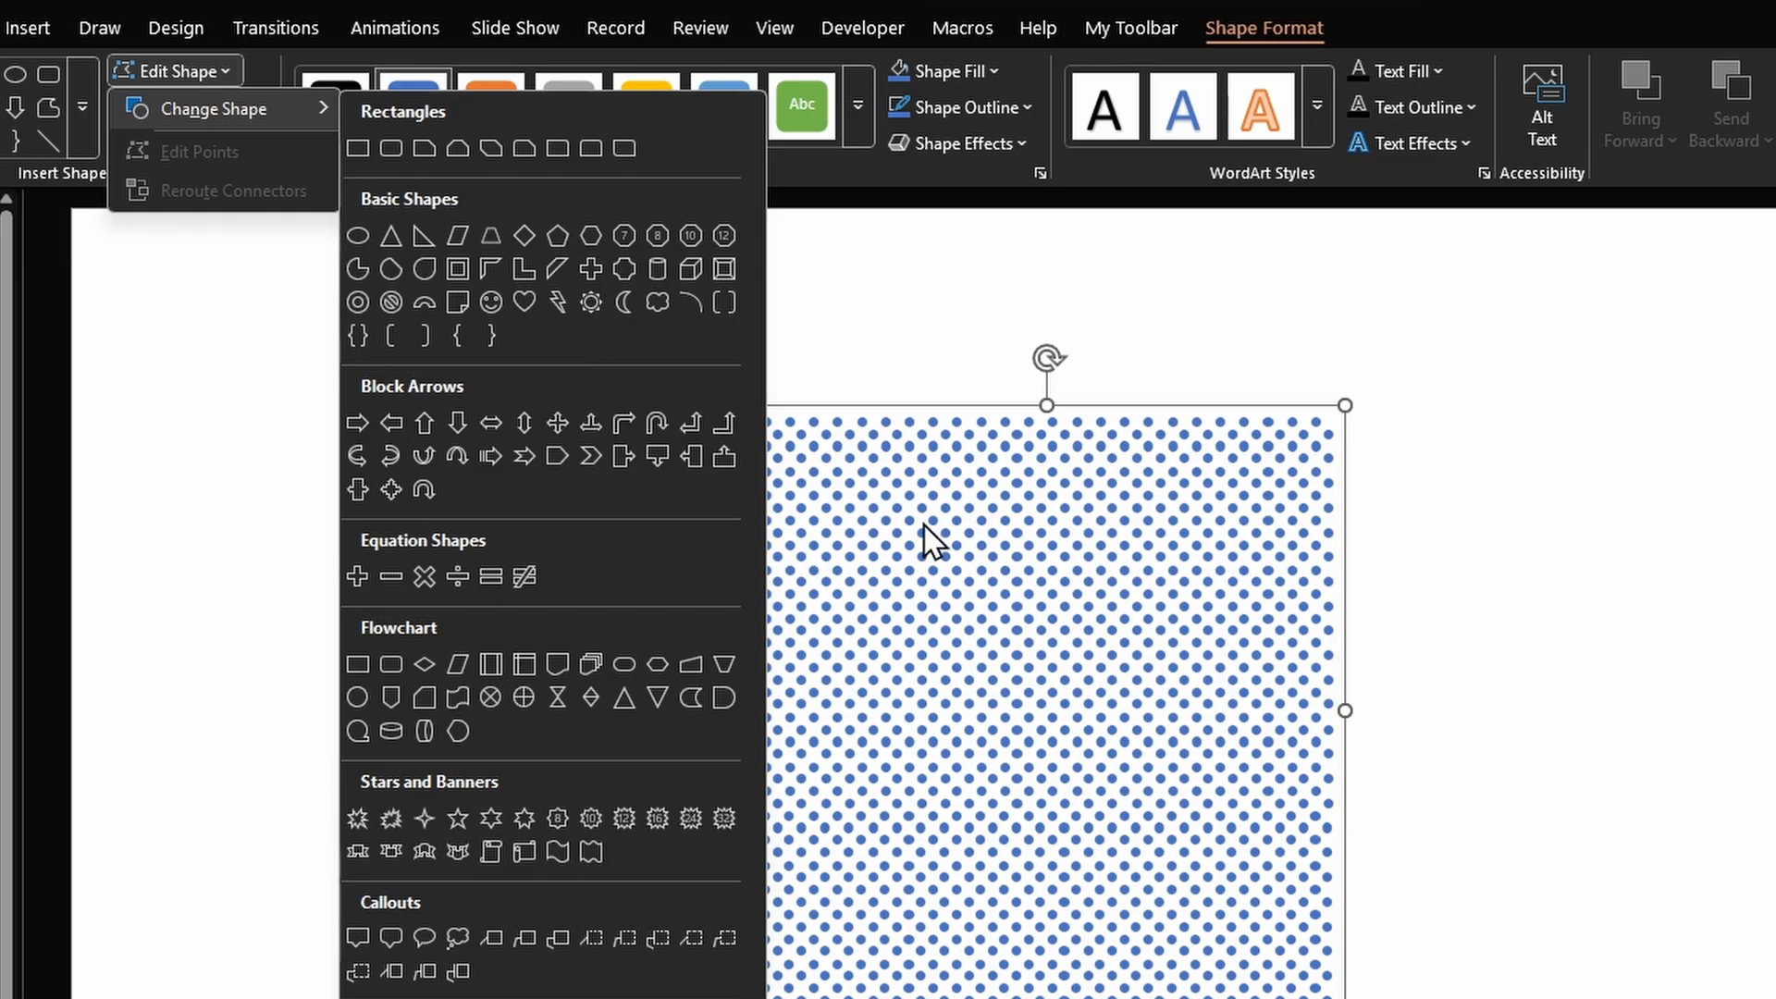
left_click(525, 301)
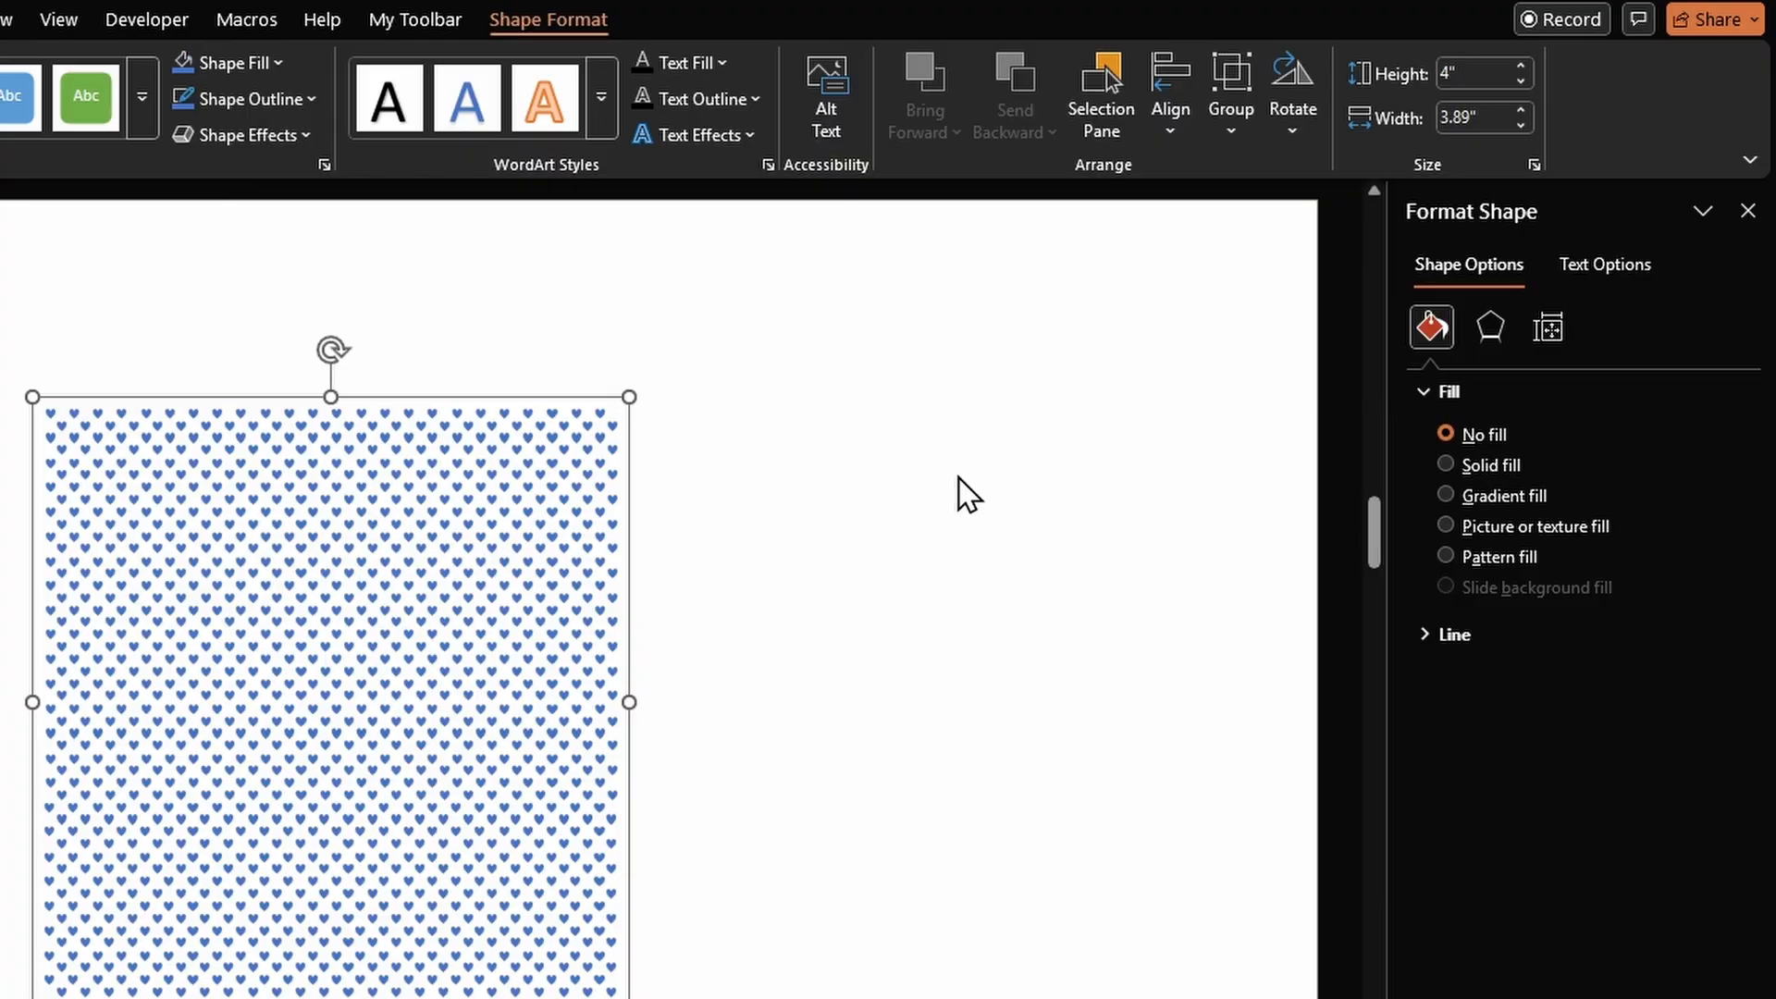
Step: Apply a gradient fill to the hearts and remove the two intermediate gradient stops at 83% and 74%
left_click(1511, 507)
left_click(1596, 850)
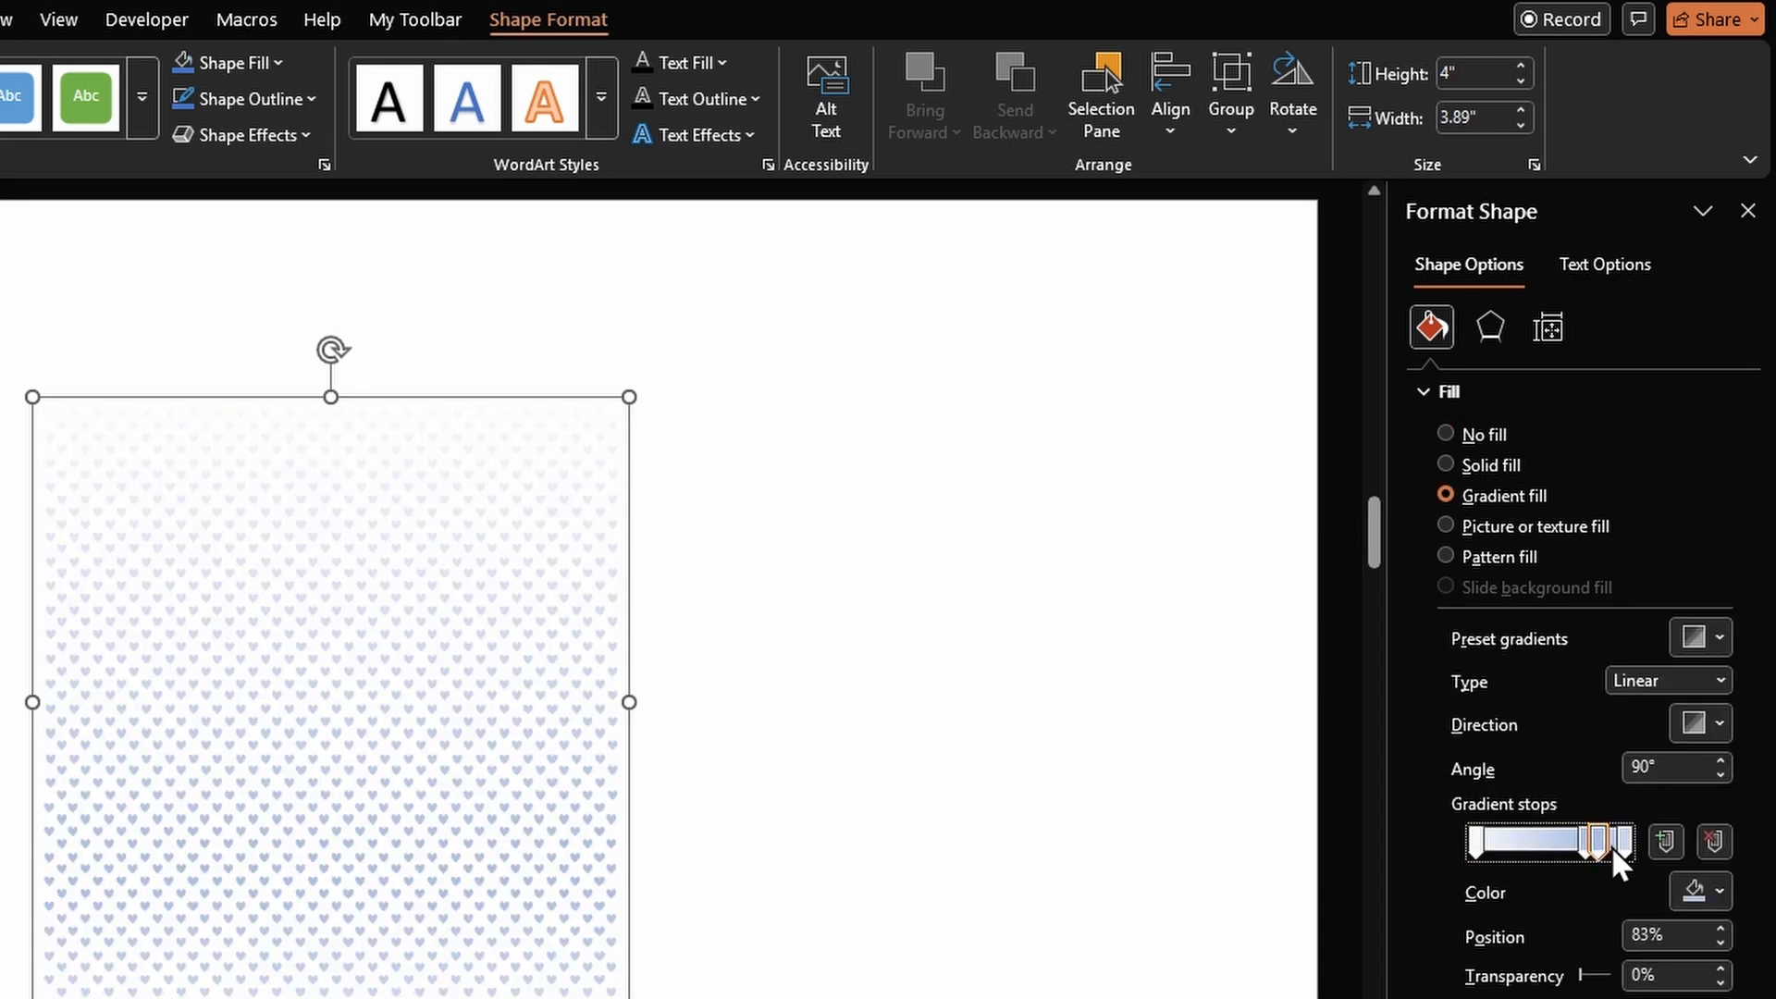
left_click(1713, 841)
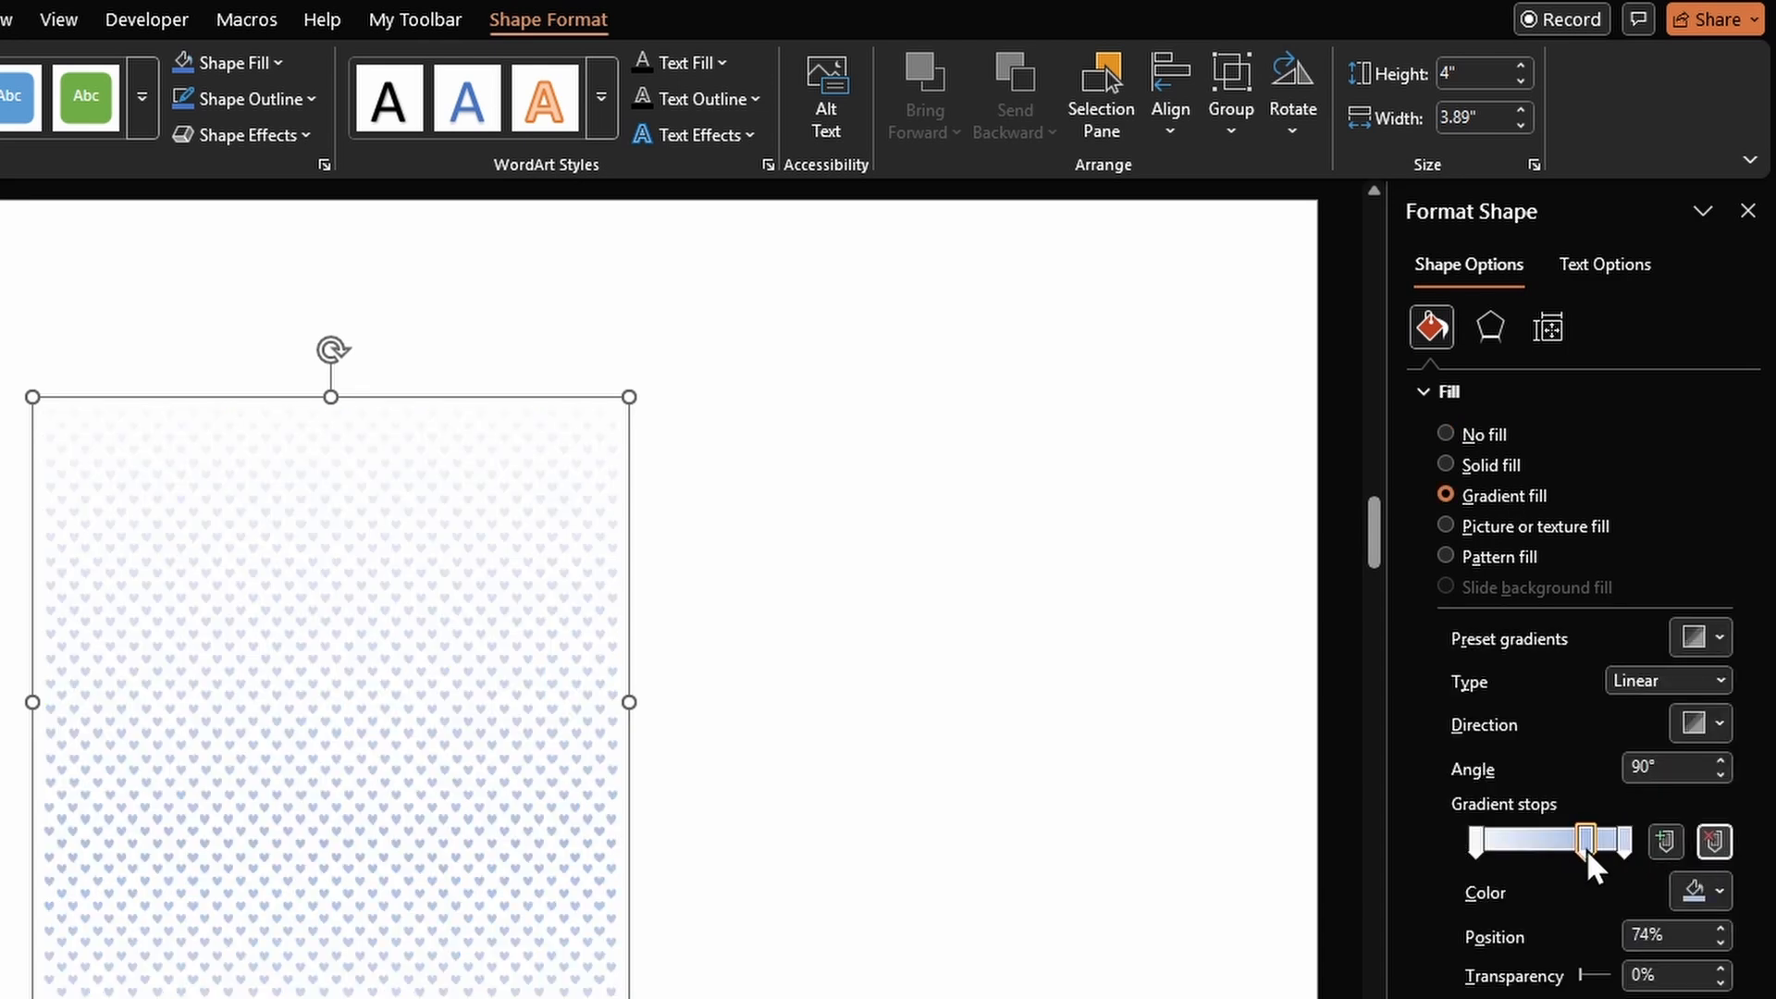
left_click(1587, 846)
left_click(1714, 848)
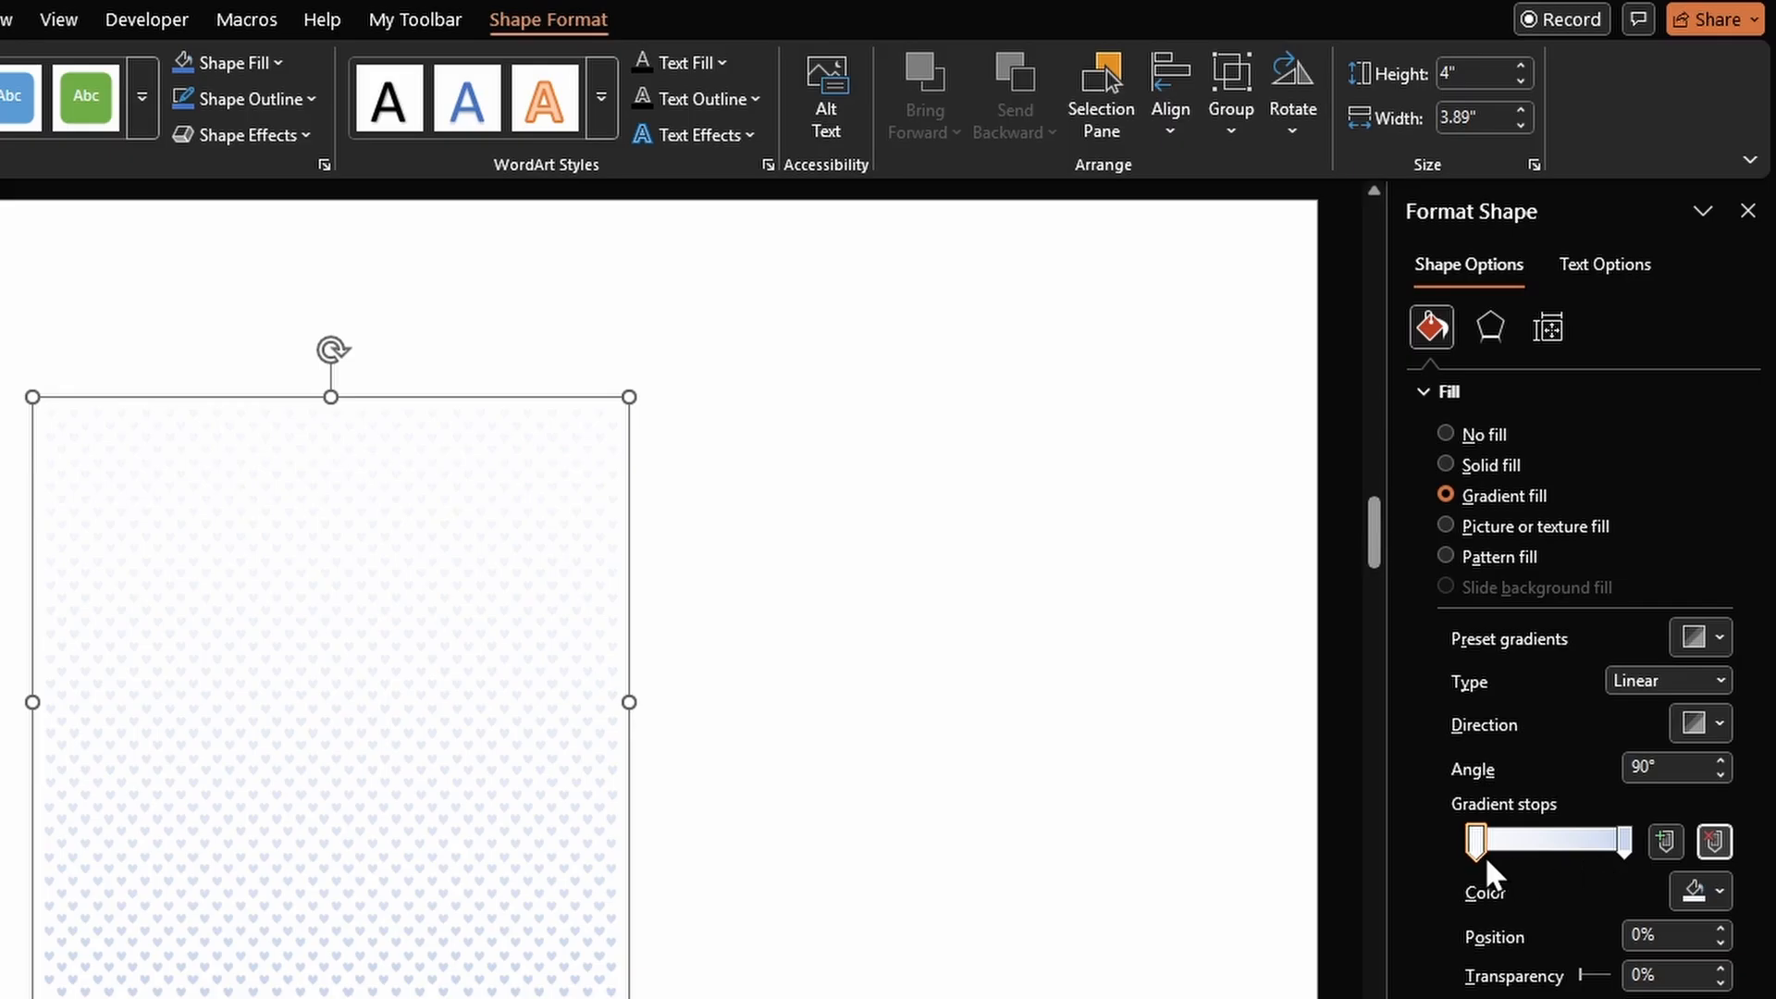
Step: Set both the first and the last gradient stop of the hearts to standard red
left_click(1719, 894)
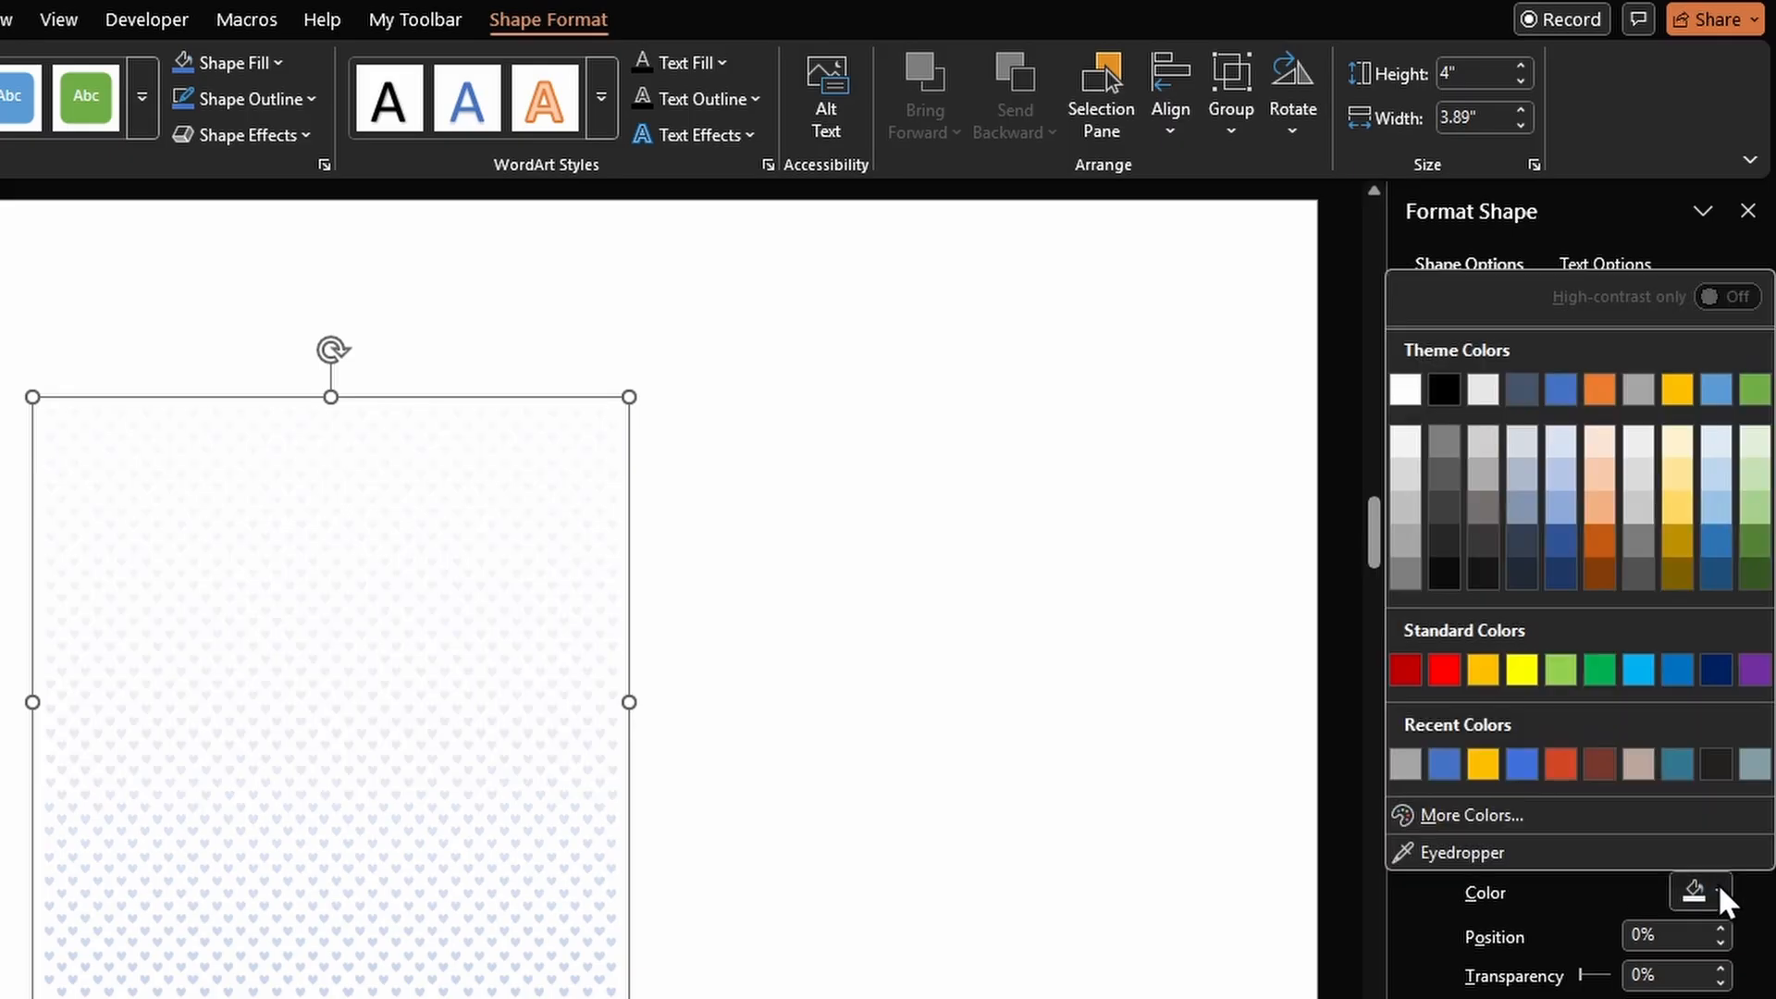
left_click(1451, 677)
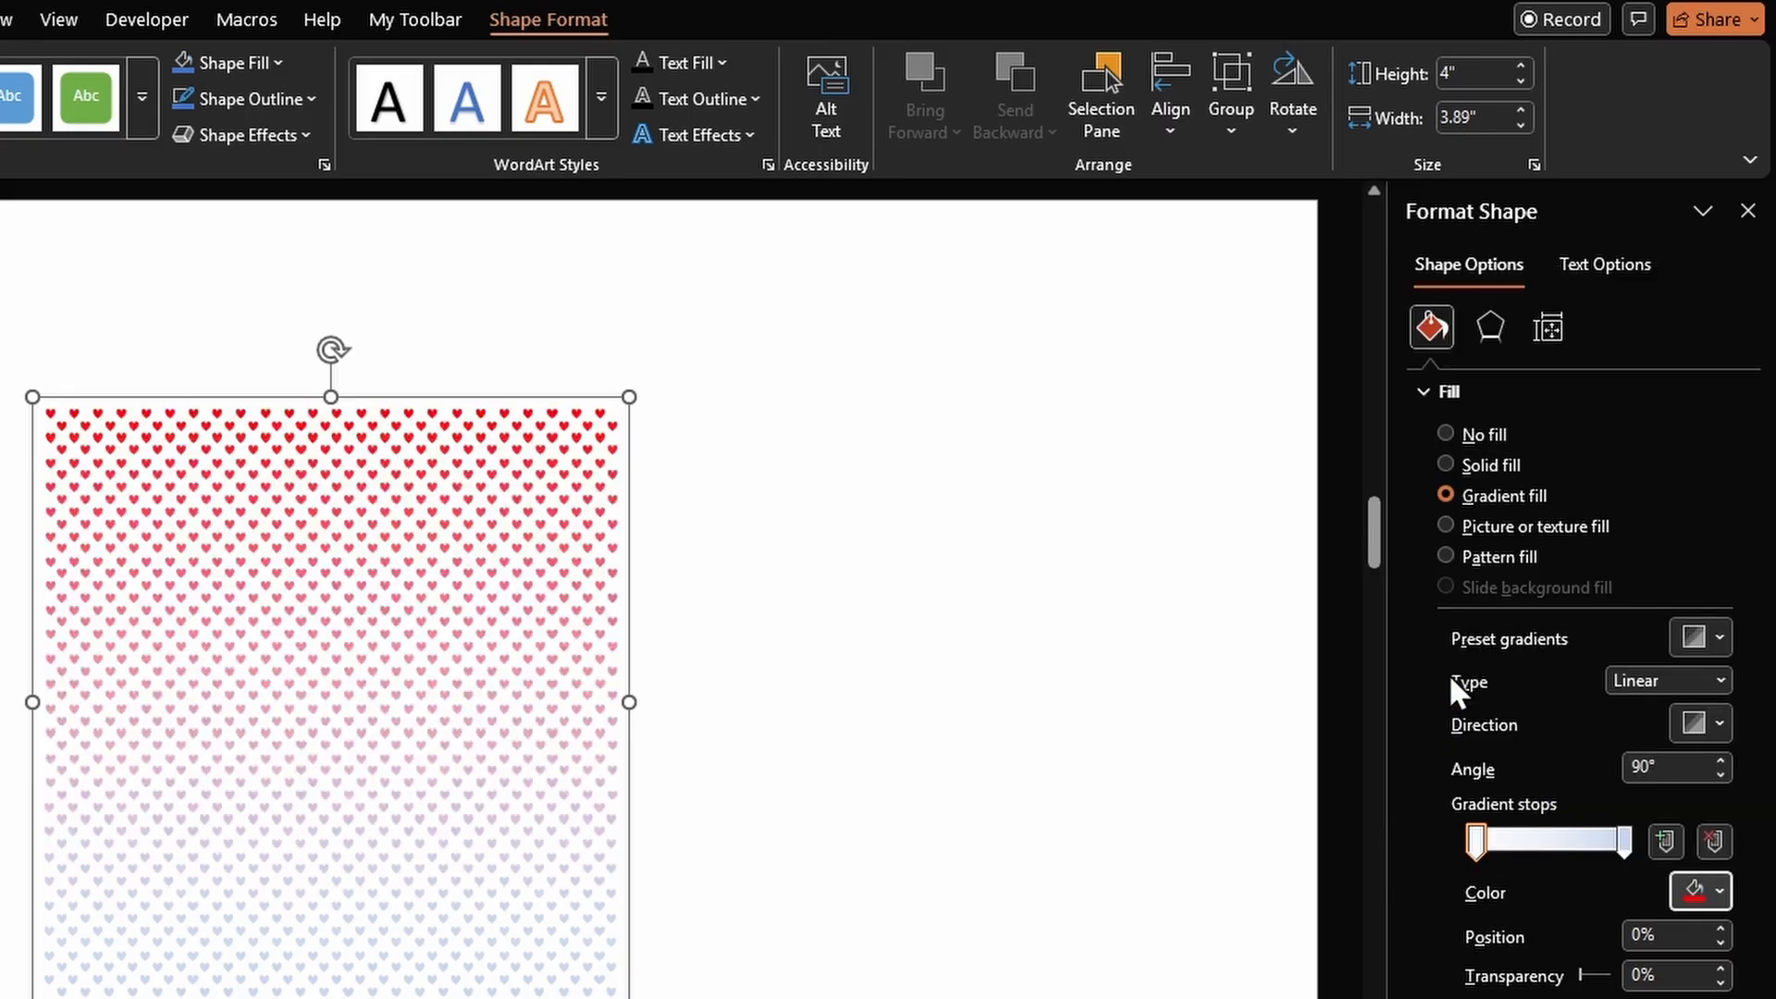
left_click(1624, 842)
left_click(1698, 891)
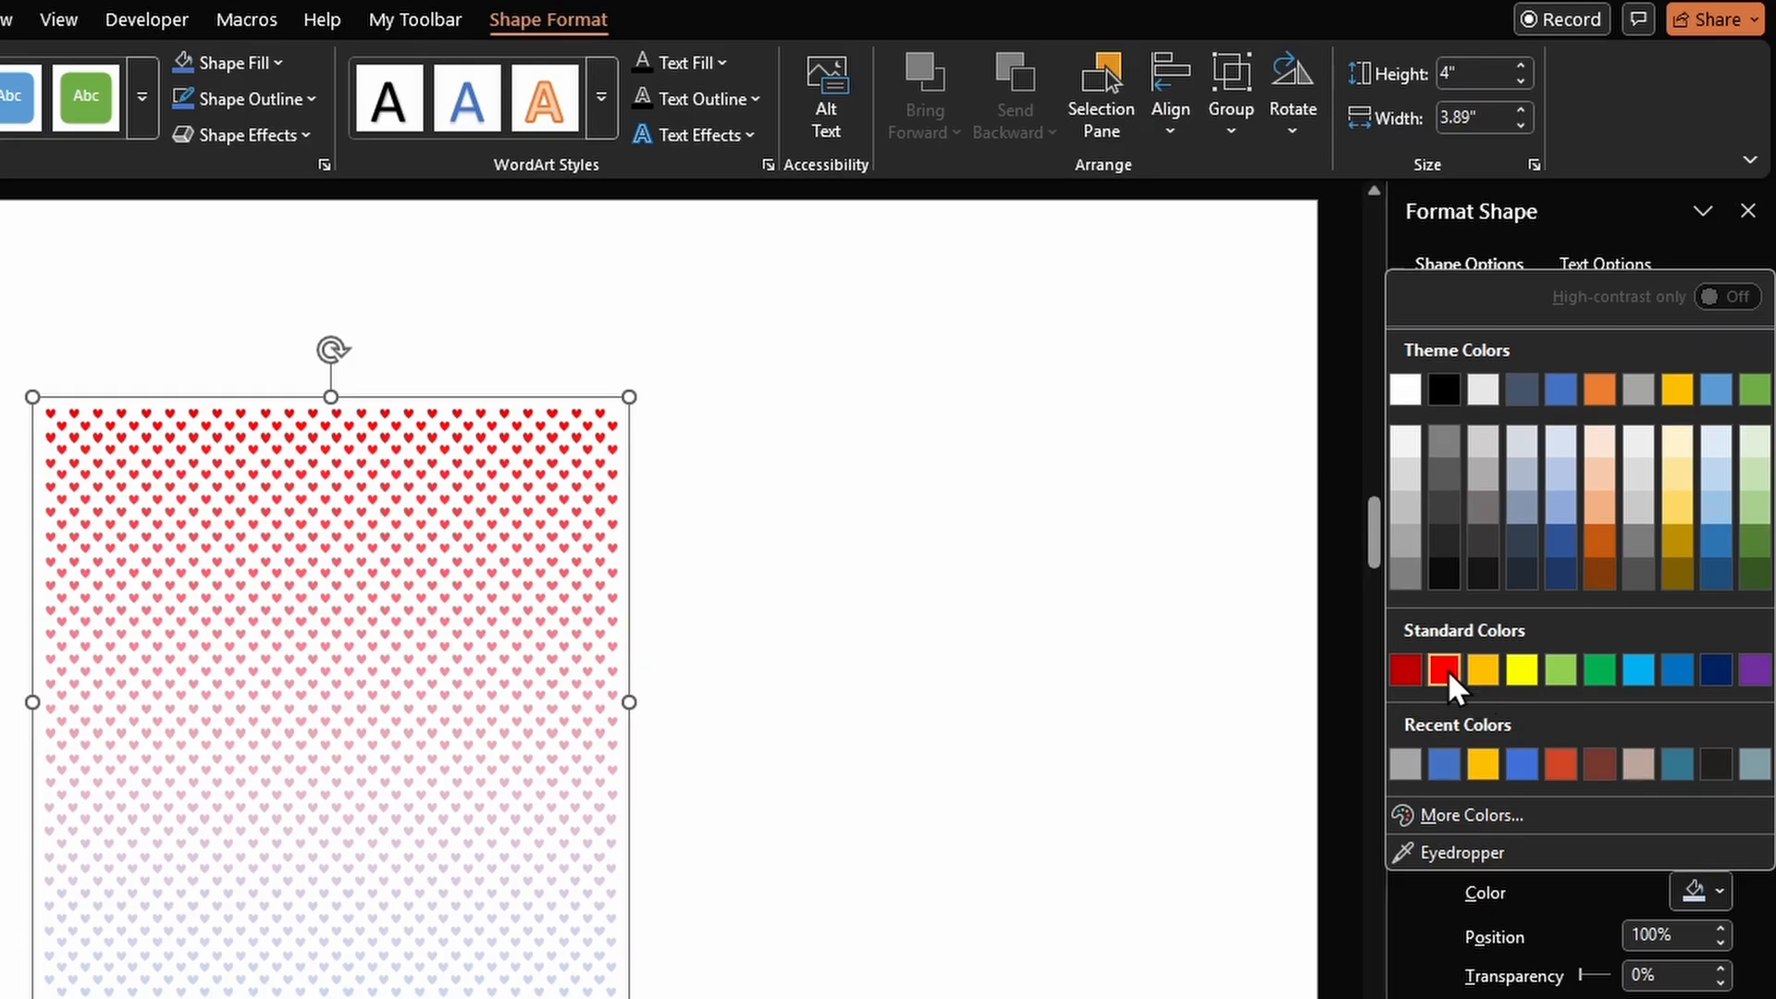
left_click(1445, 670)
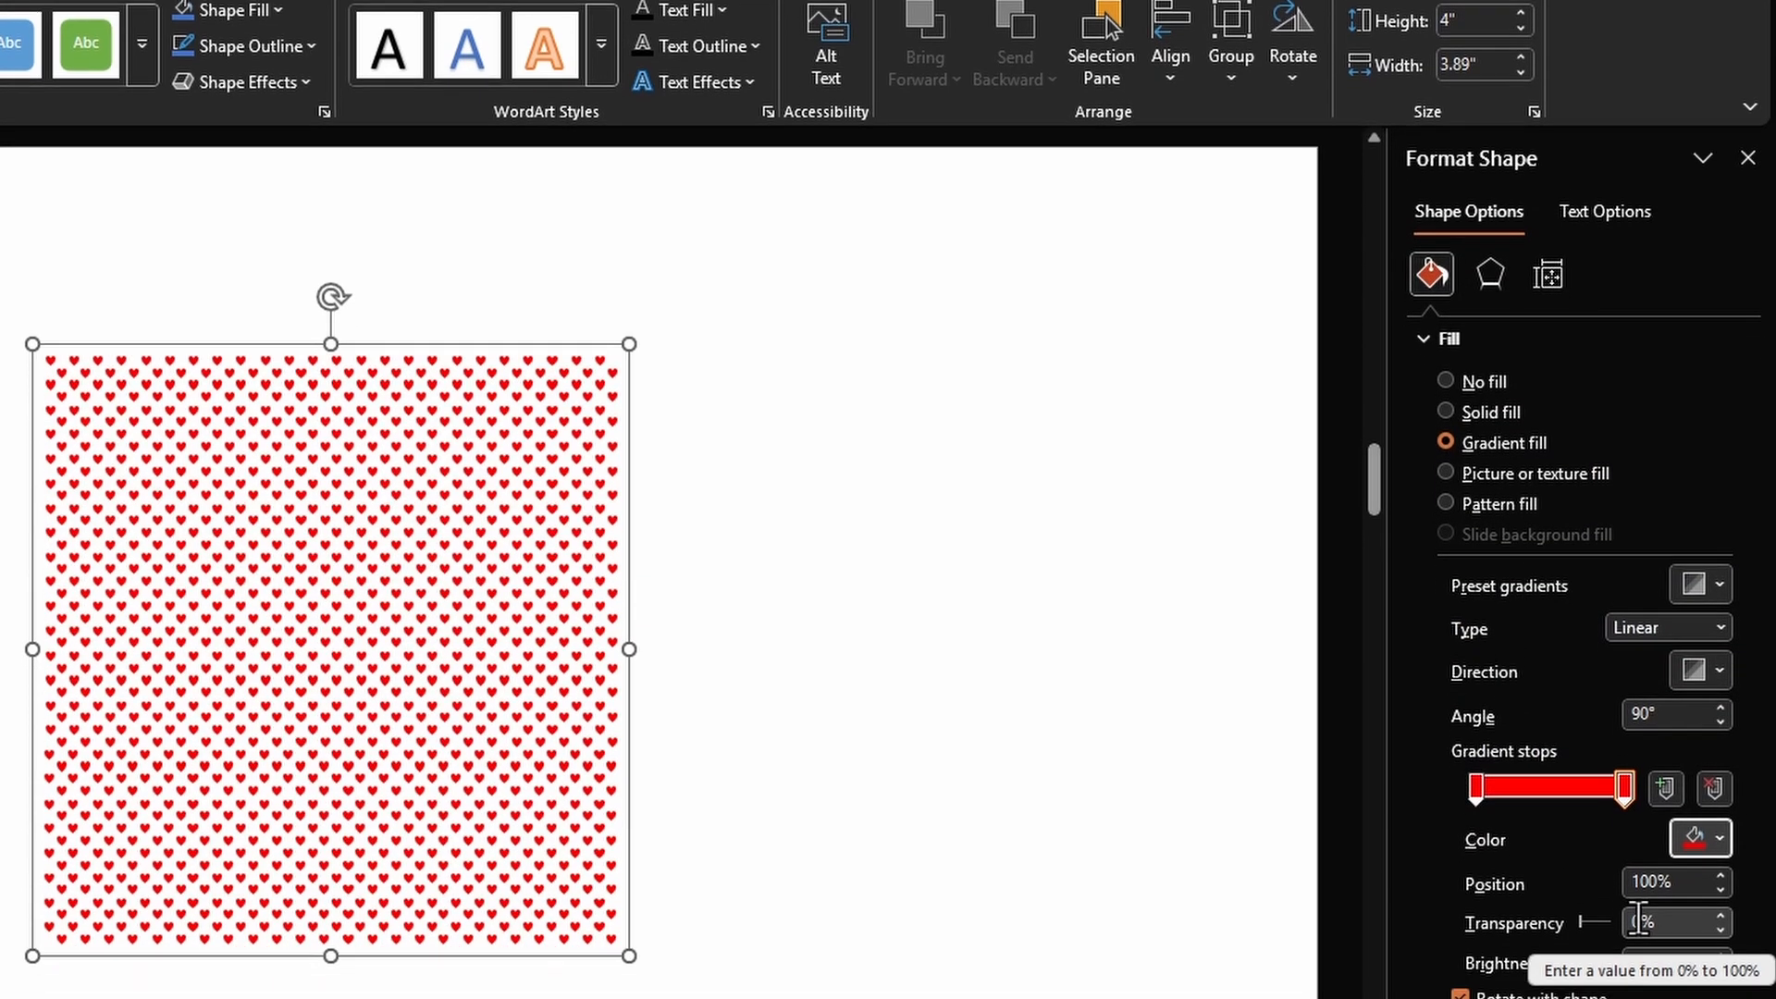
Step: Set the last gradient stop's transparency to 50% and raise it to 80% to fade the hearts downward
left_click(1637, 973)
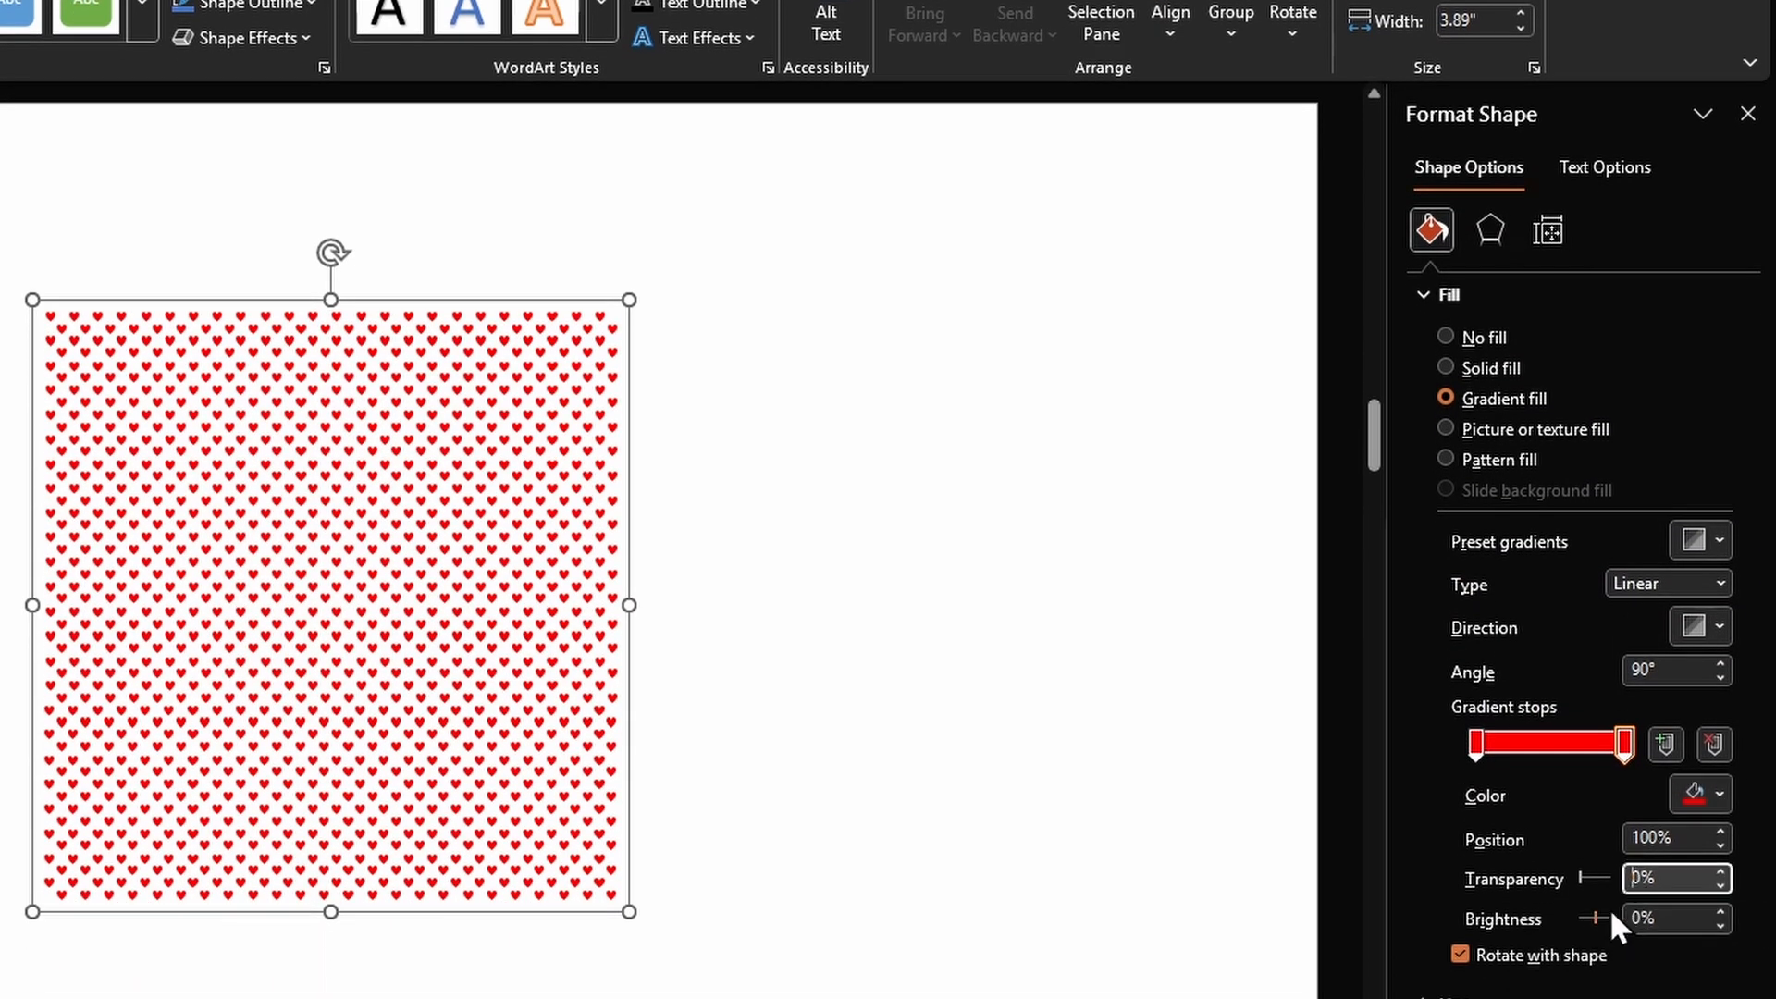
type("5")
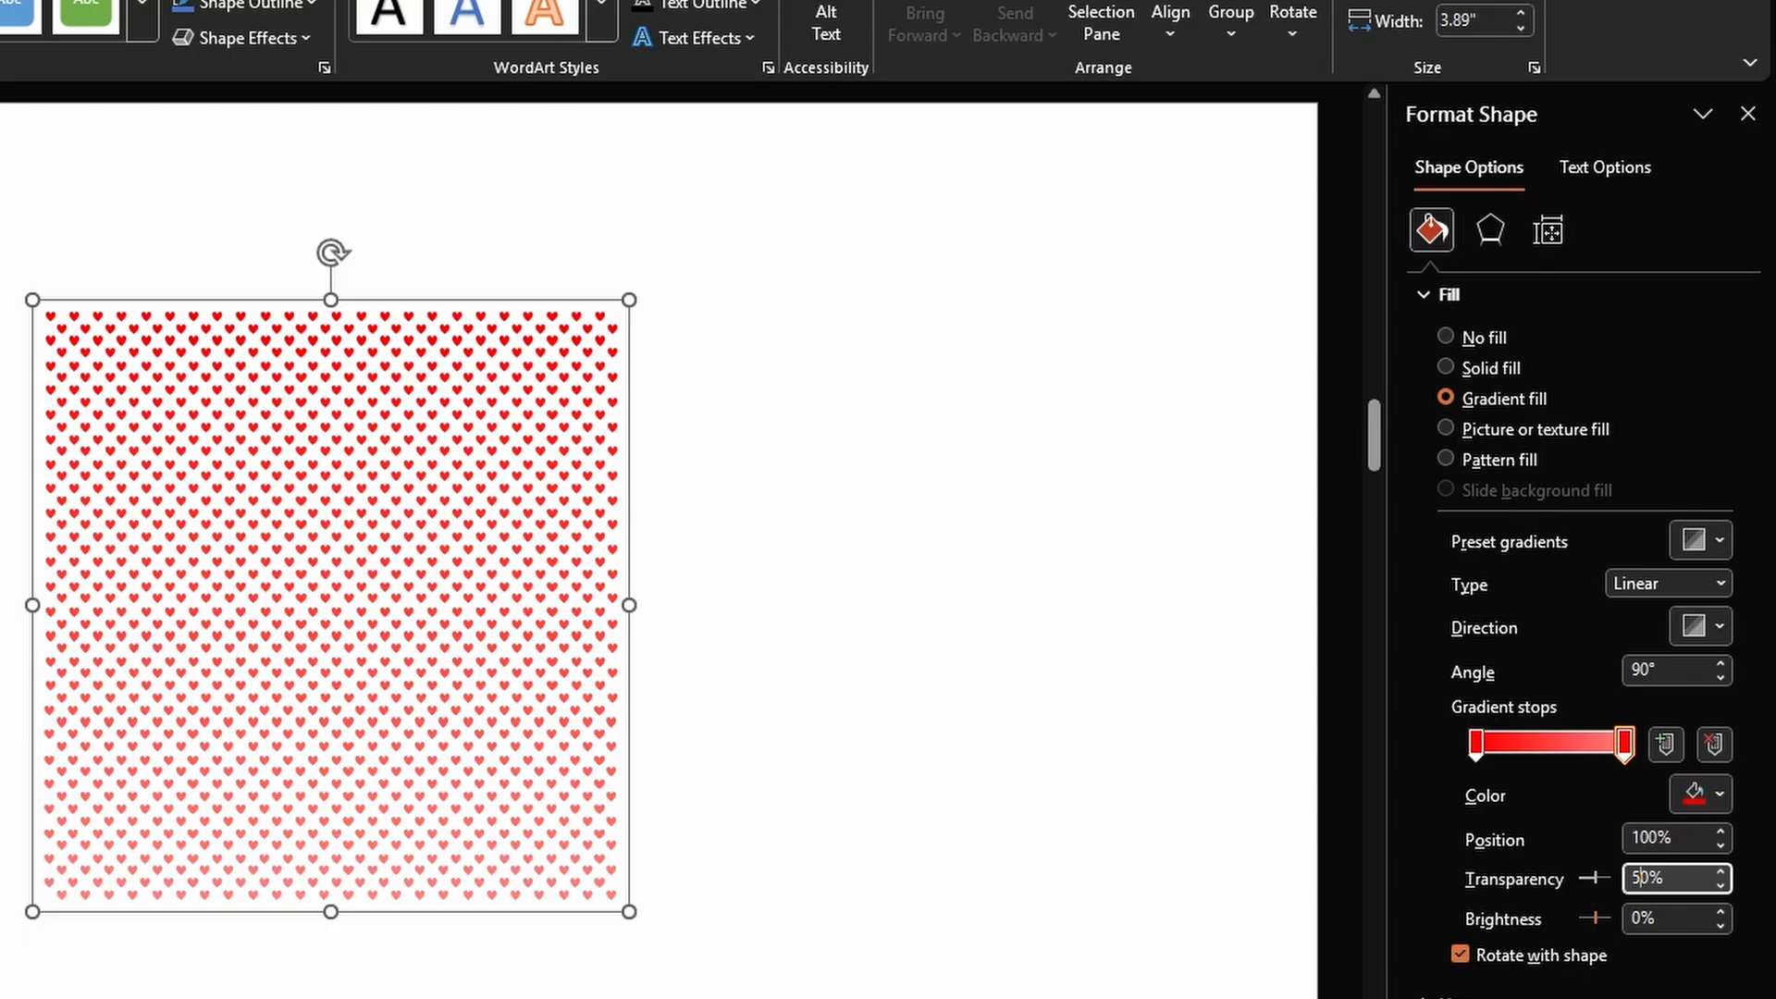
key("Return")
type("80")
left_click(724, 603)
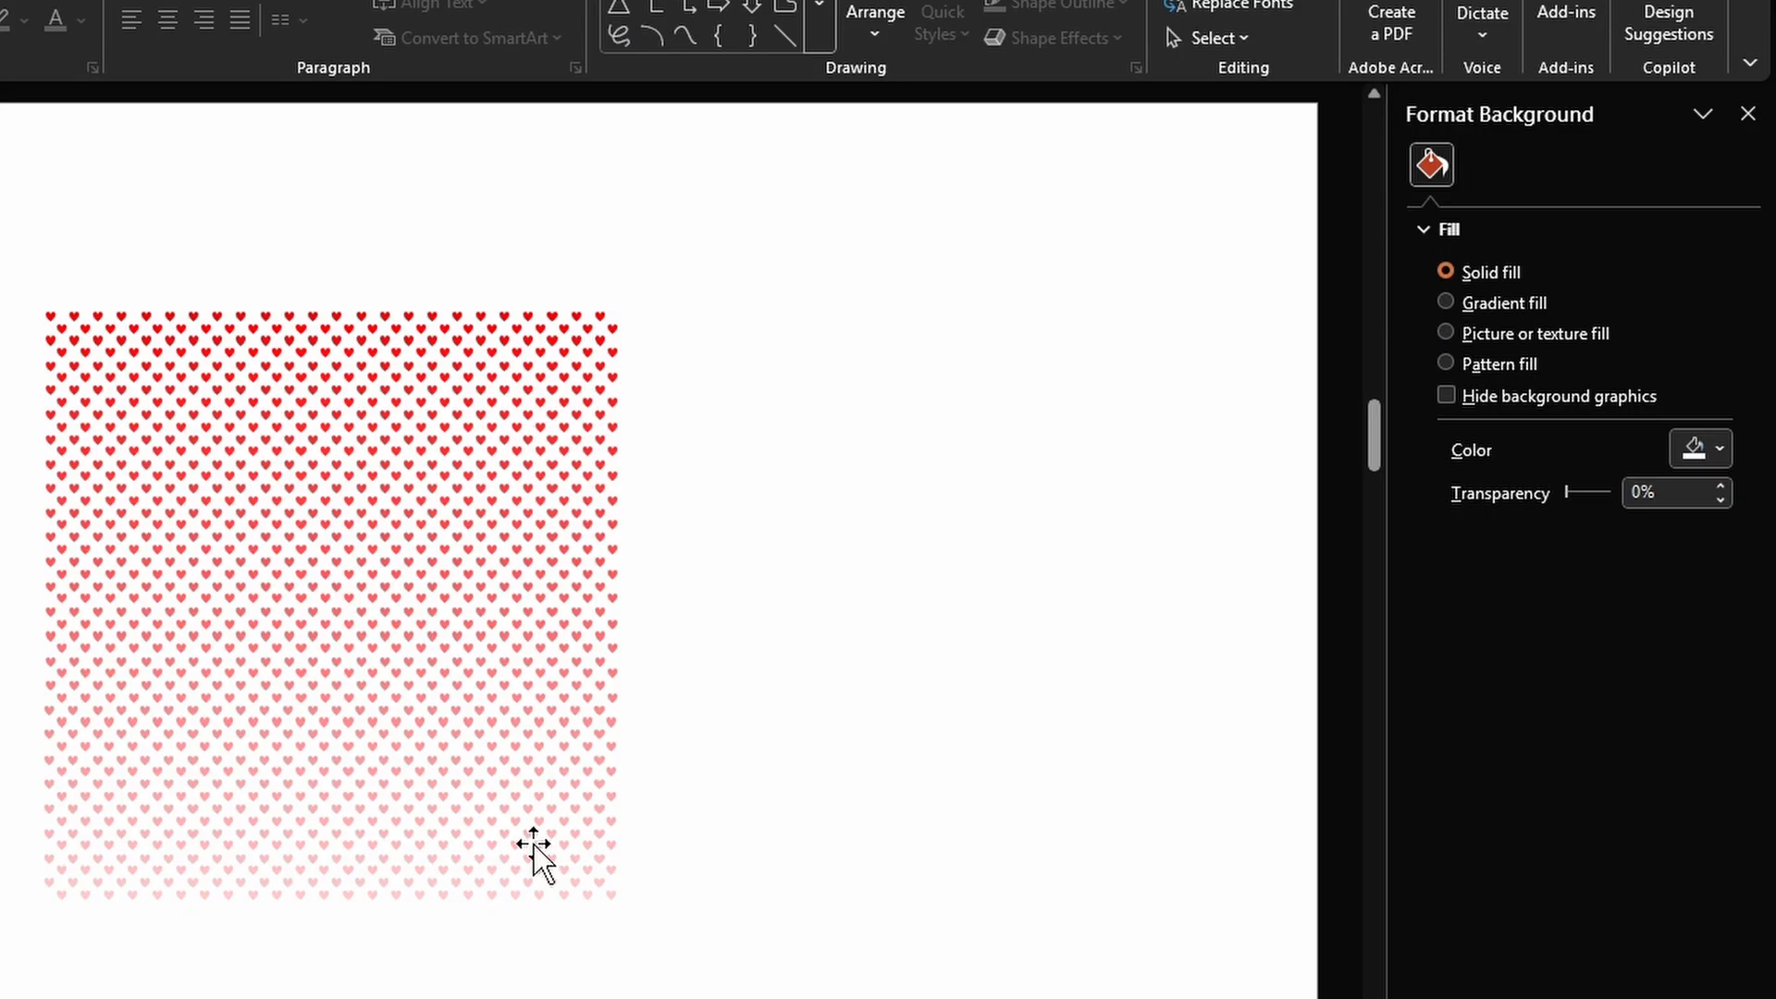
Step: Reset the transparency of the hearts' last gradient stop to 0%
left_click(535, 766)
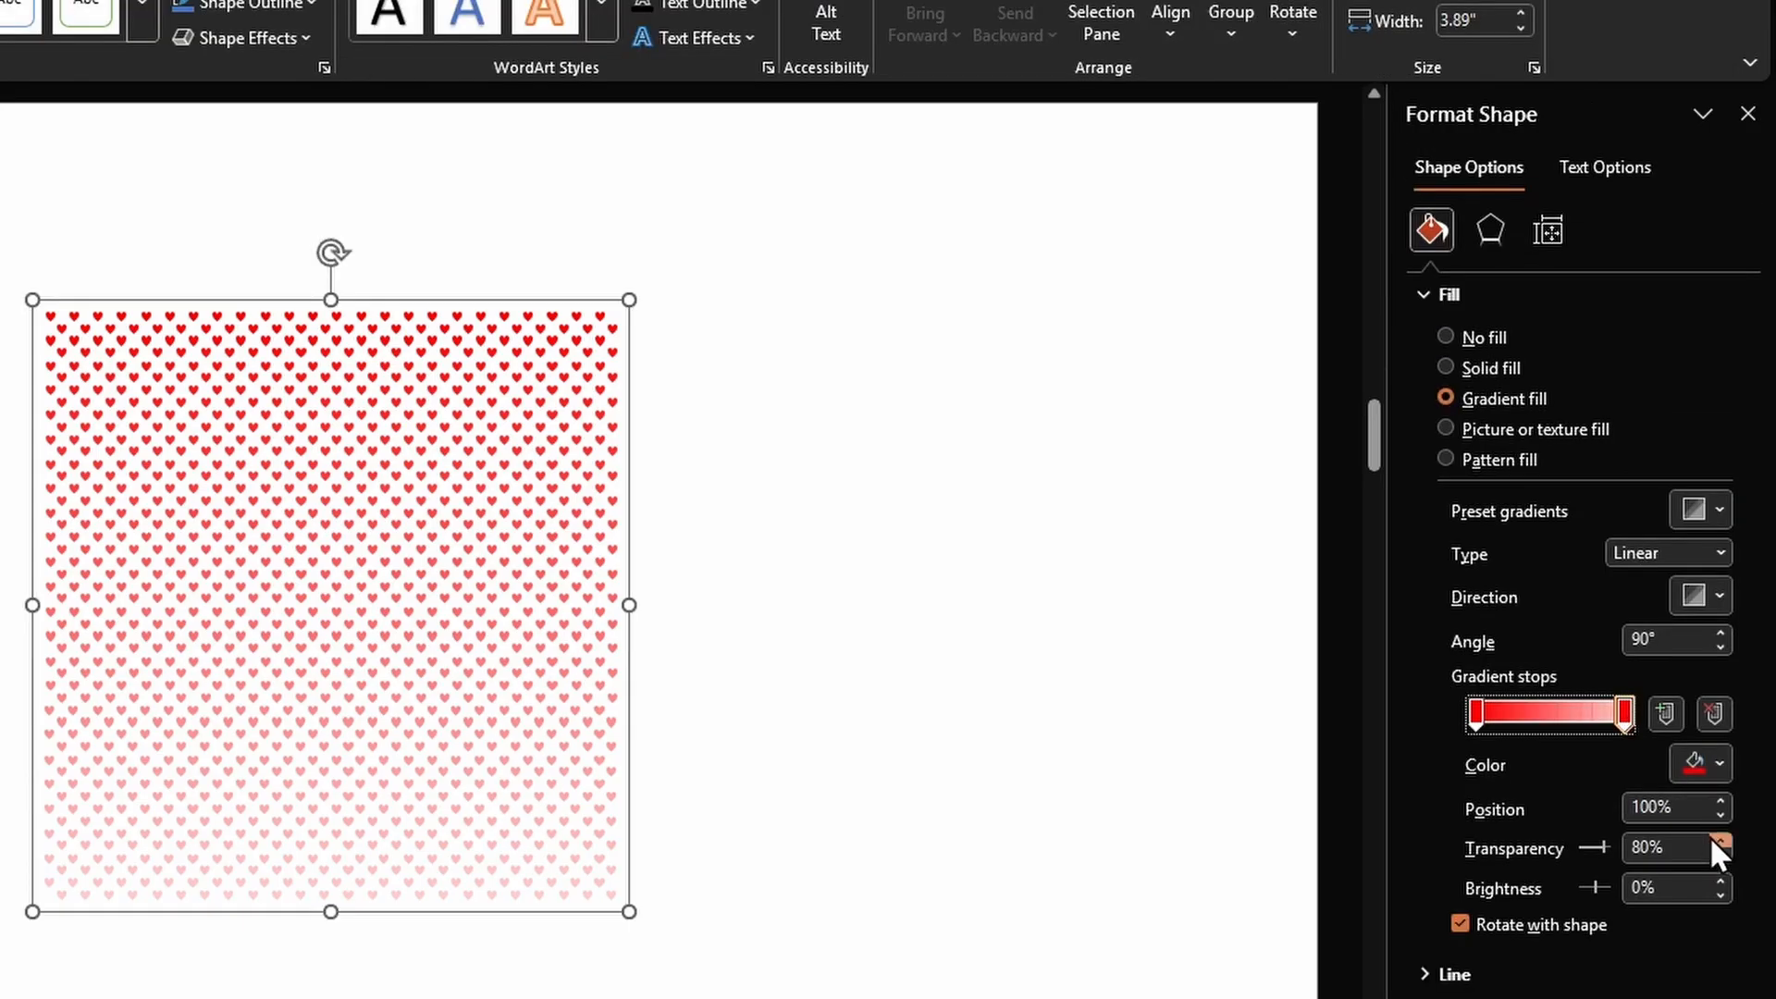
left_click_drag(1707, 841, 1564, 837)
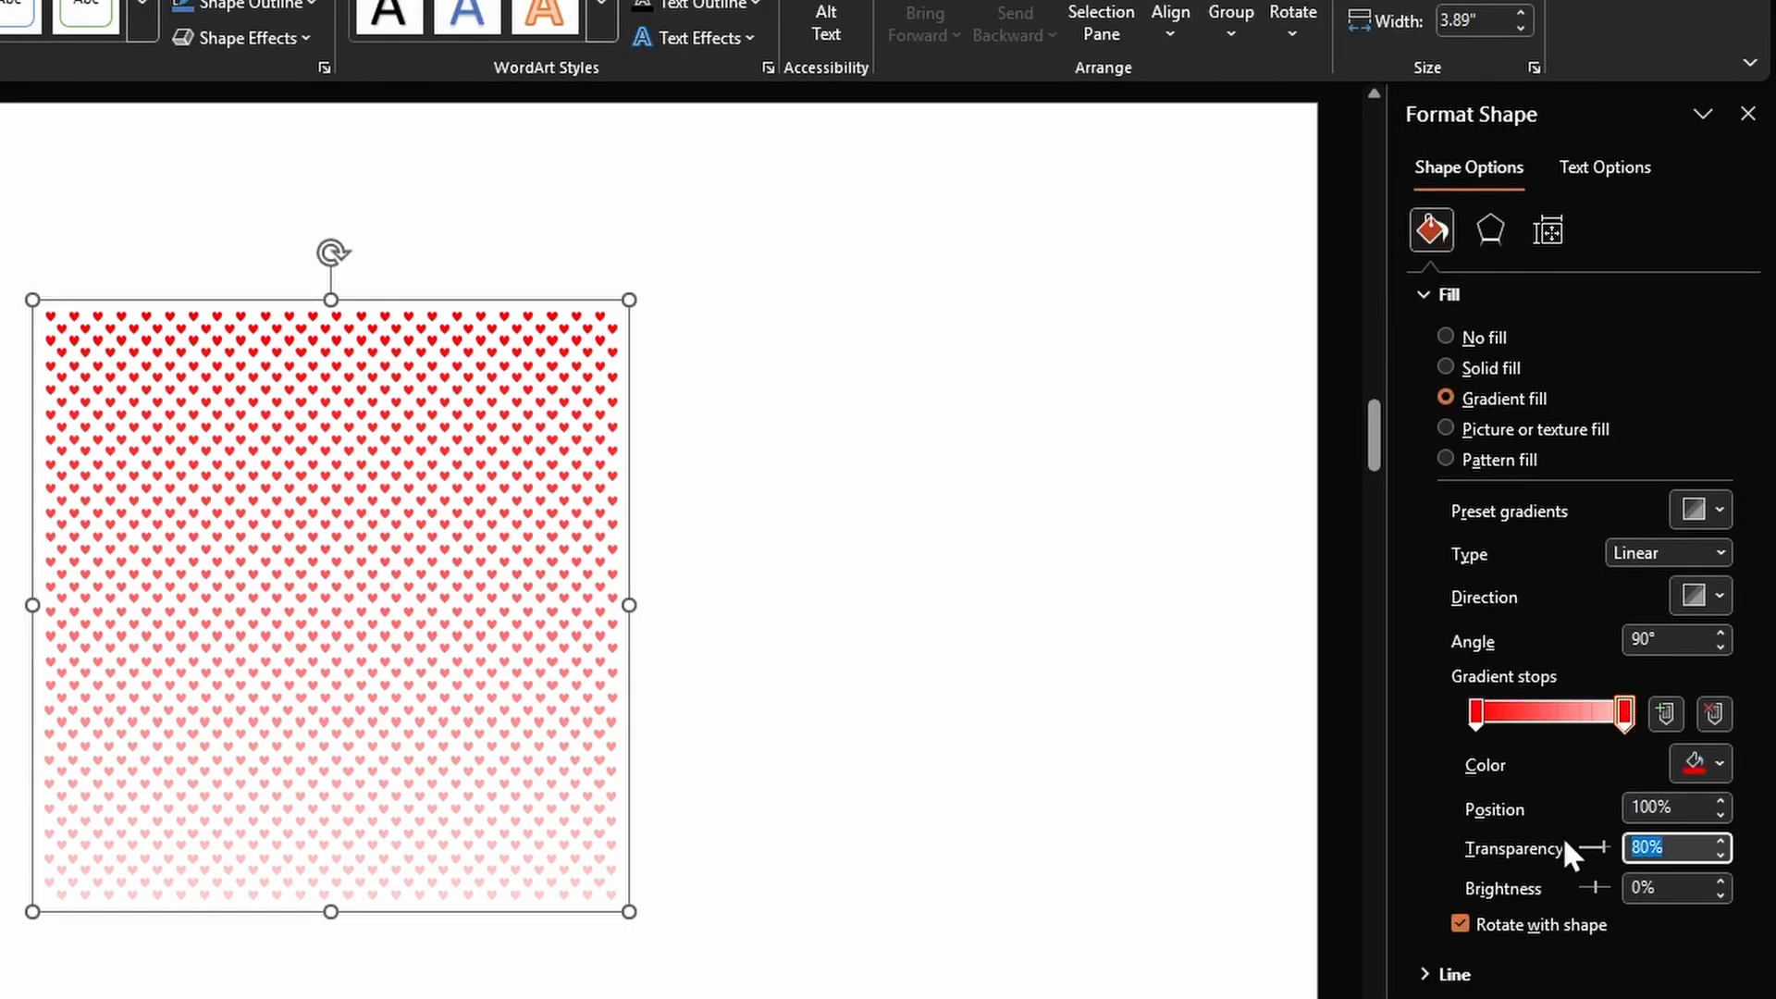
type("0")
key("Tab")
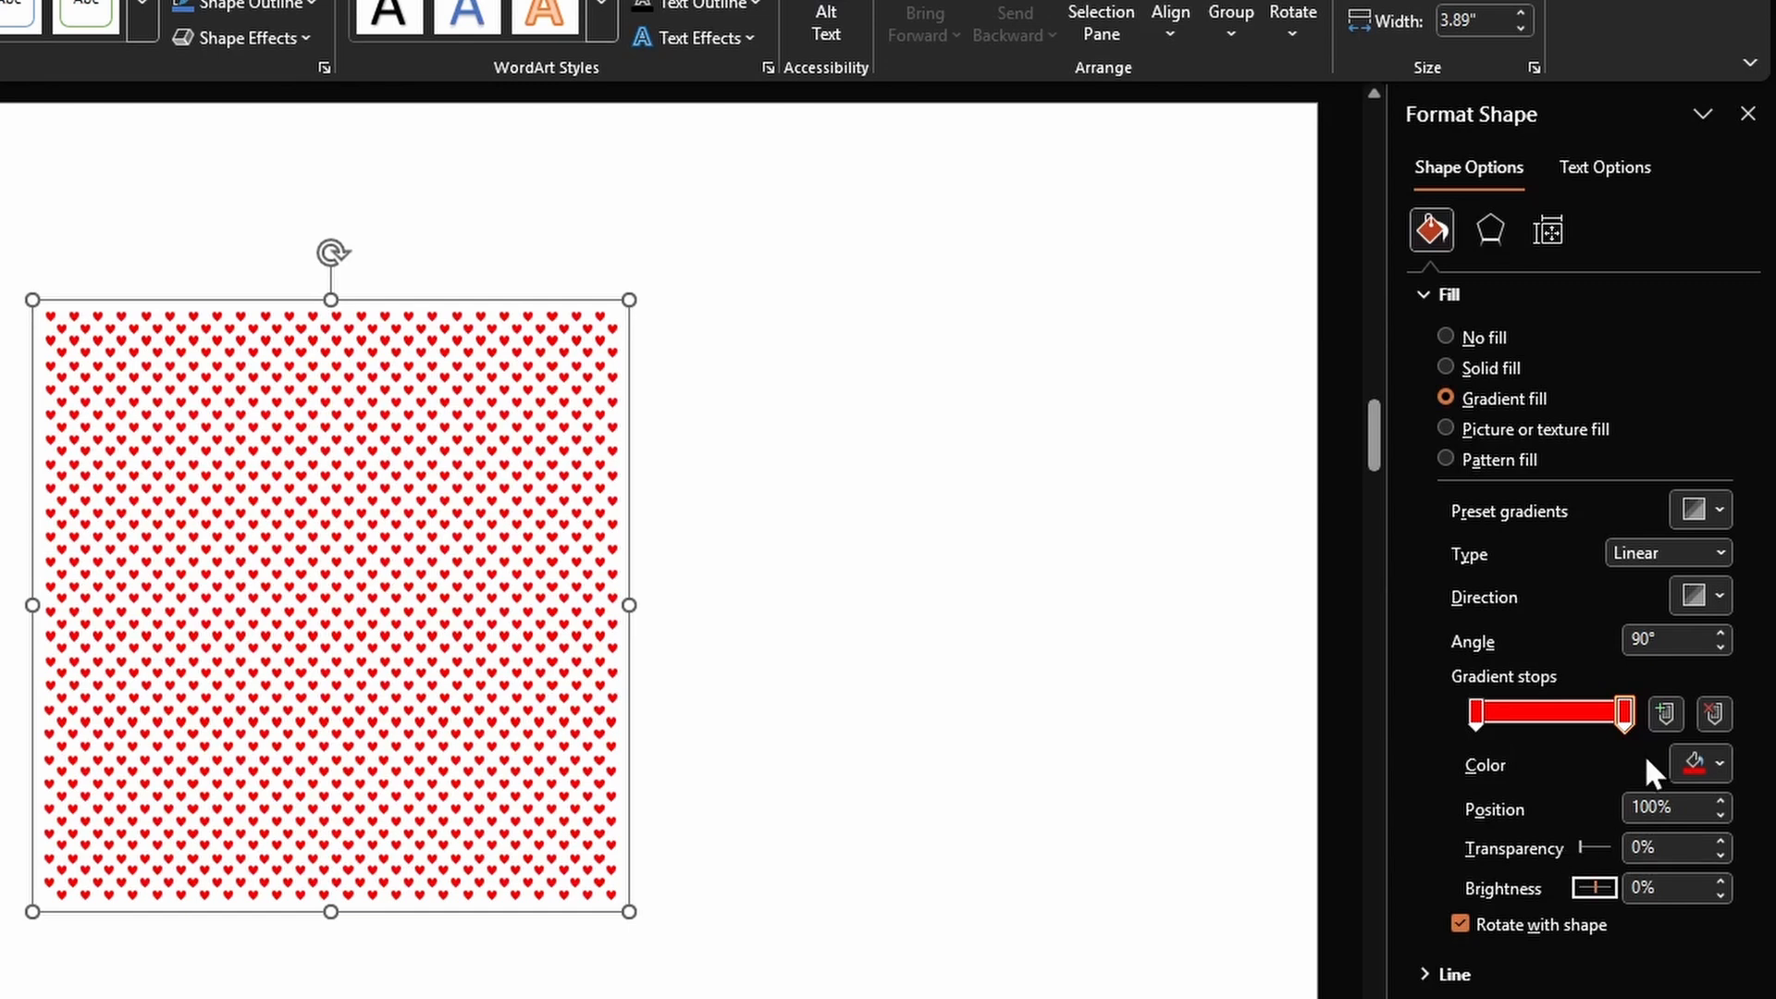
Step: Give the last gradient stop the custom light pink colour #FFBDBD and deselect the heart group
left_click(1697, 762)
left_click(1618, 691)
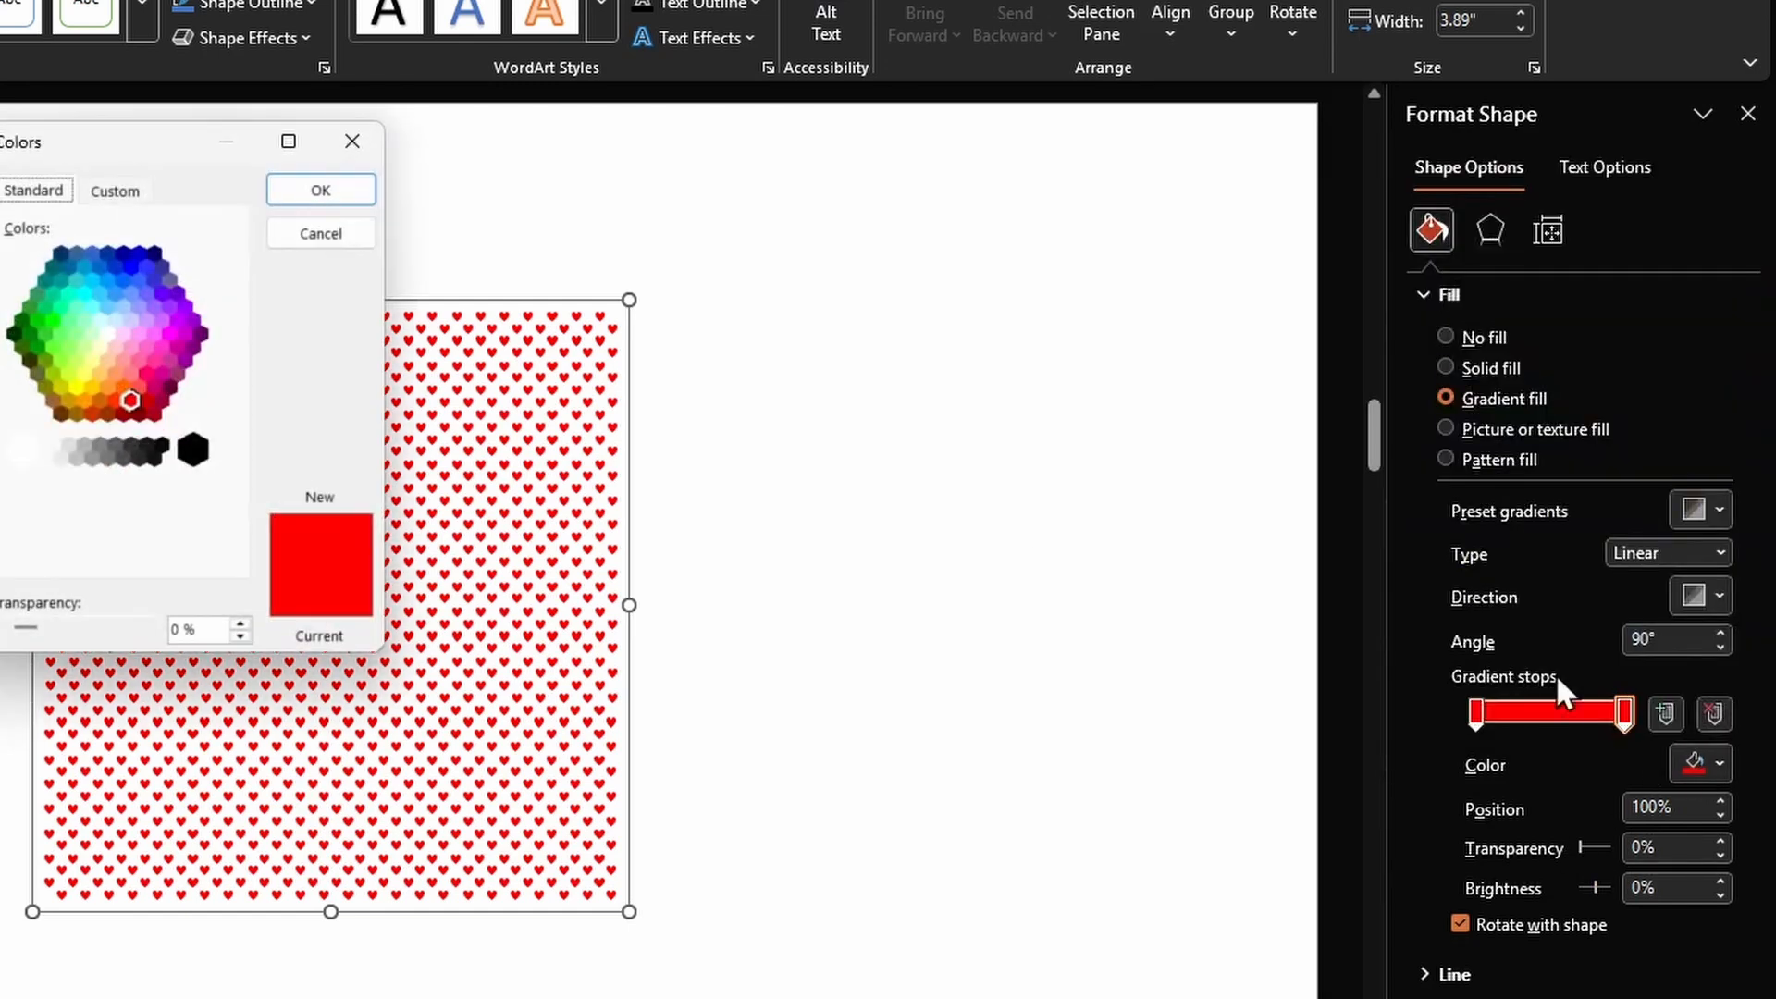
left_click(117, 190)
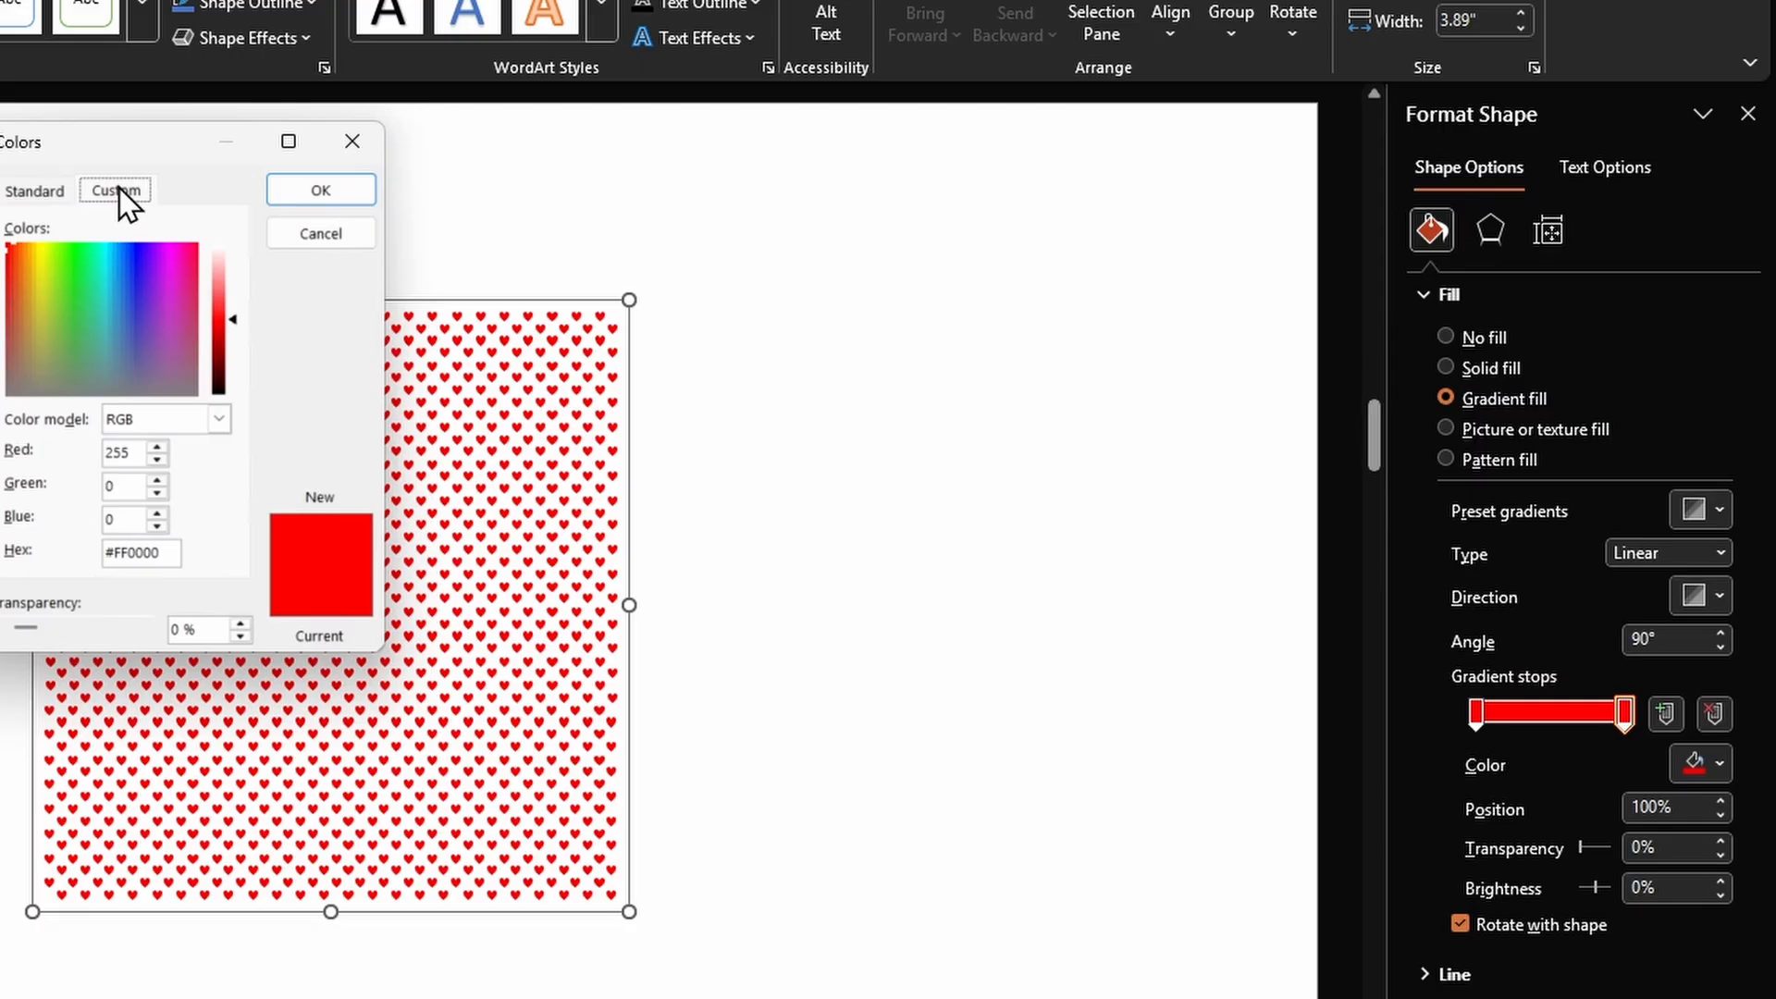
left_click(236, 320)
left_click_drag(236, 320, 234, 266)
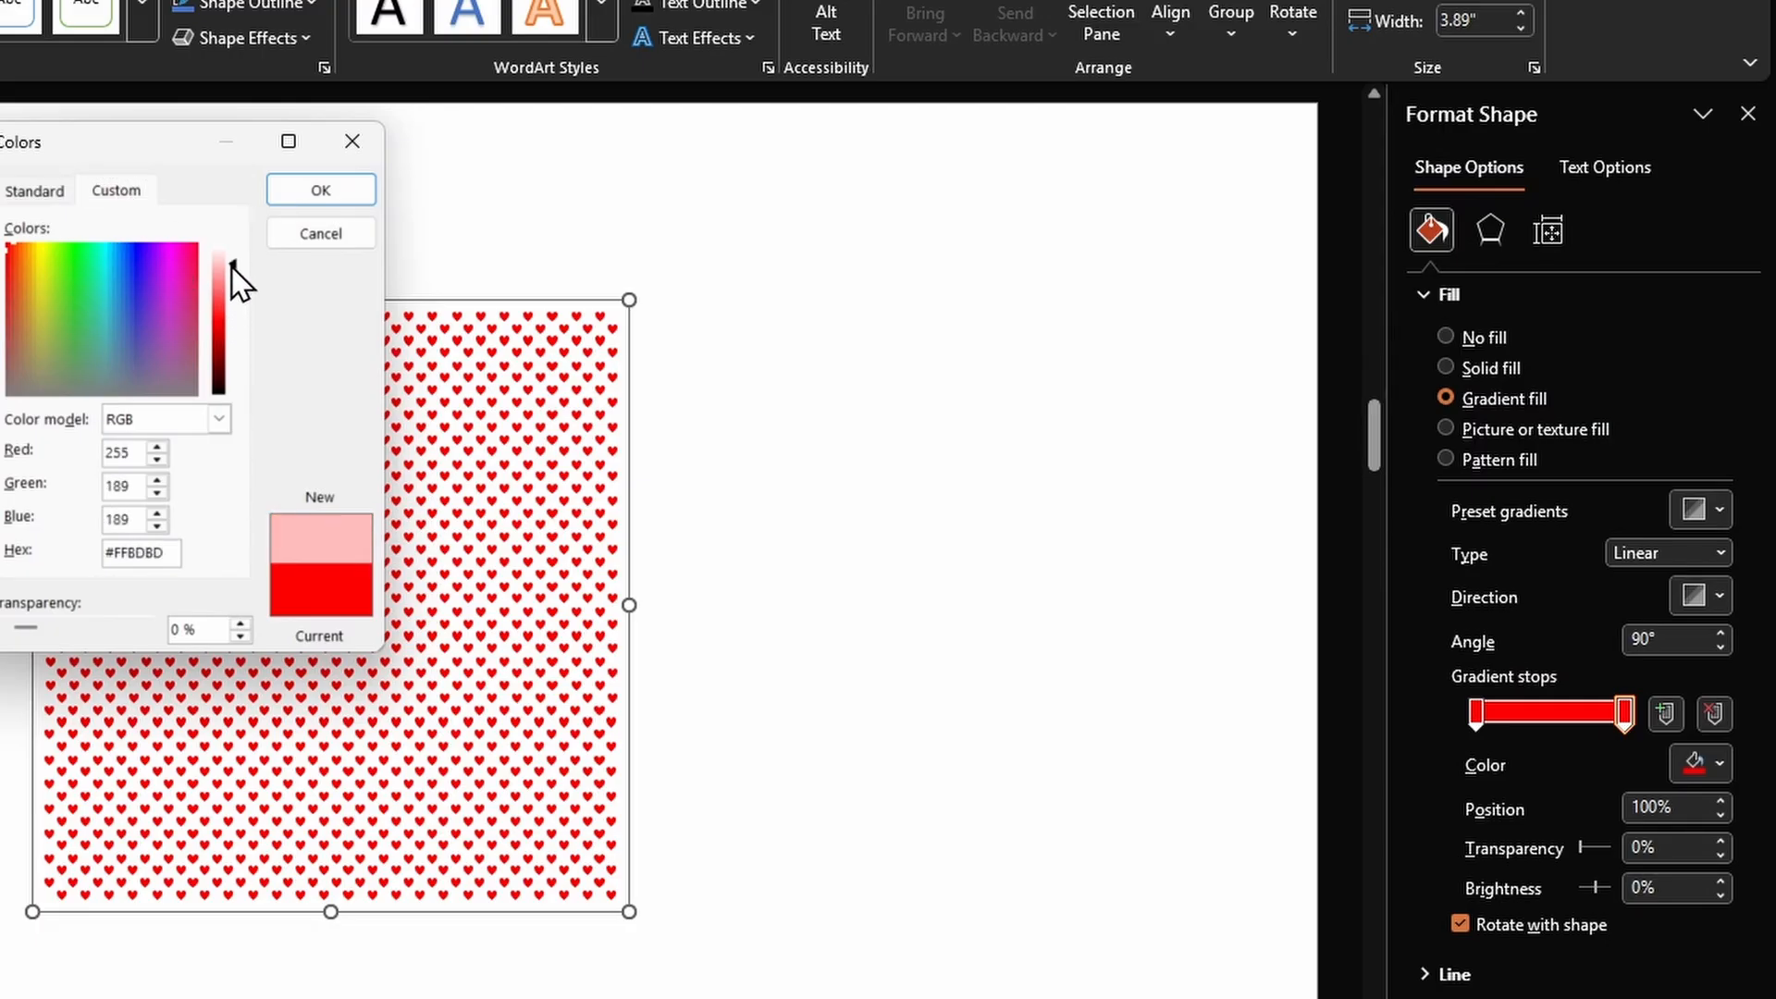
left_click(296, 188)
left_click(773, 531)
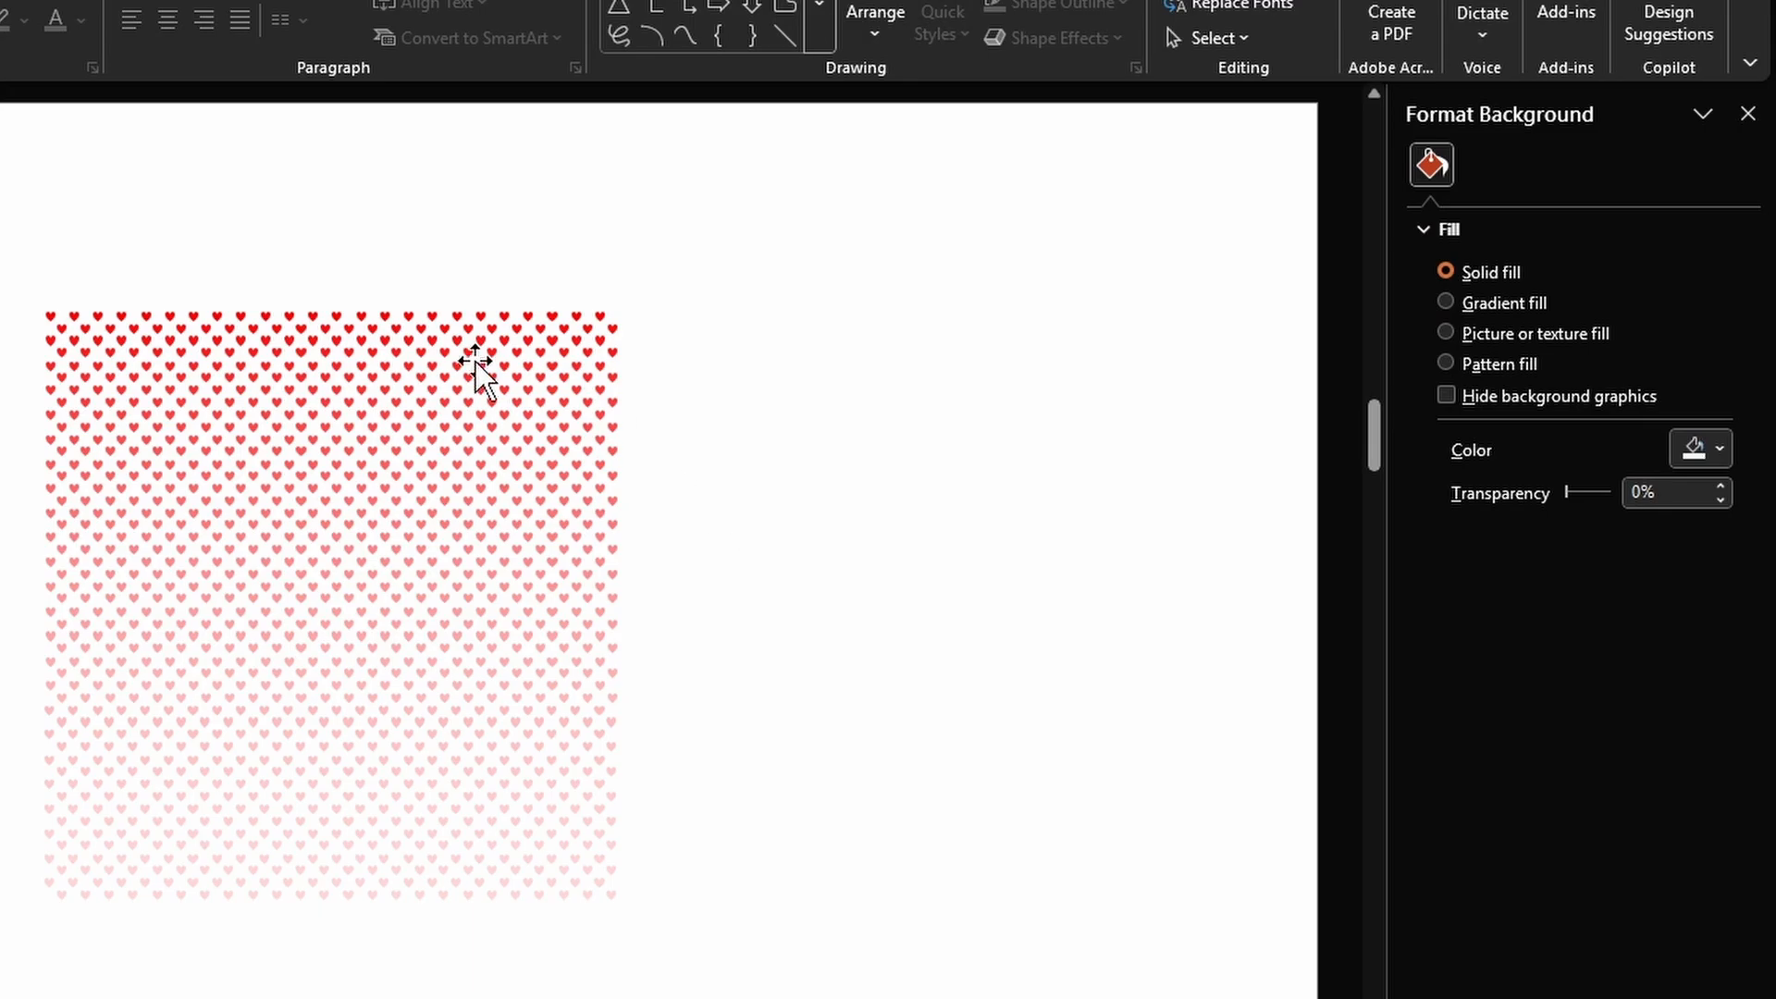
Step: Change all the hearts in the group back to the Oval basic shape
left_click(433, 357)
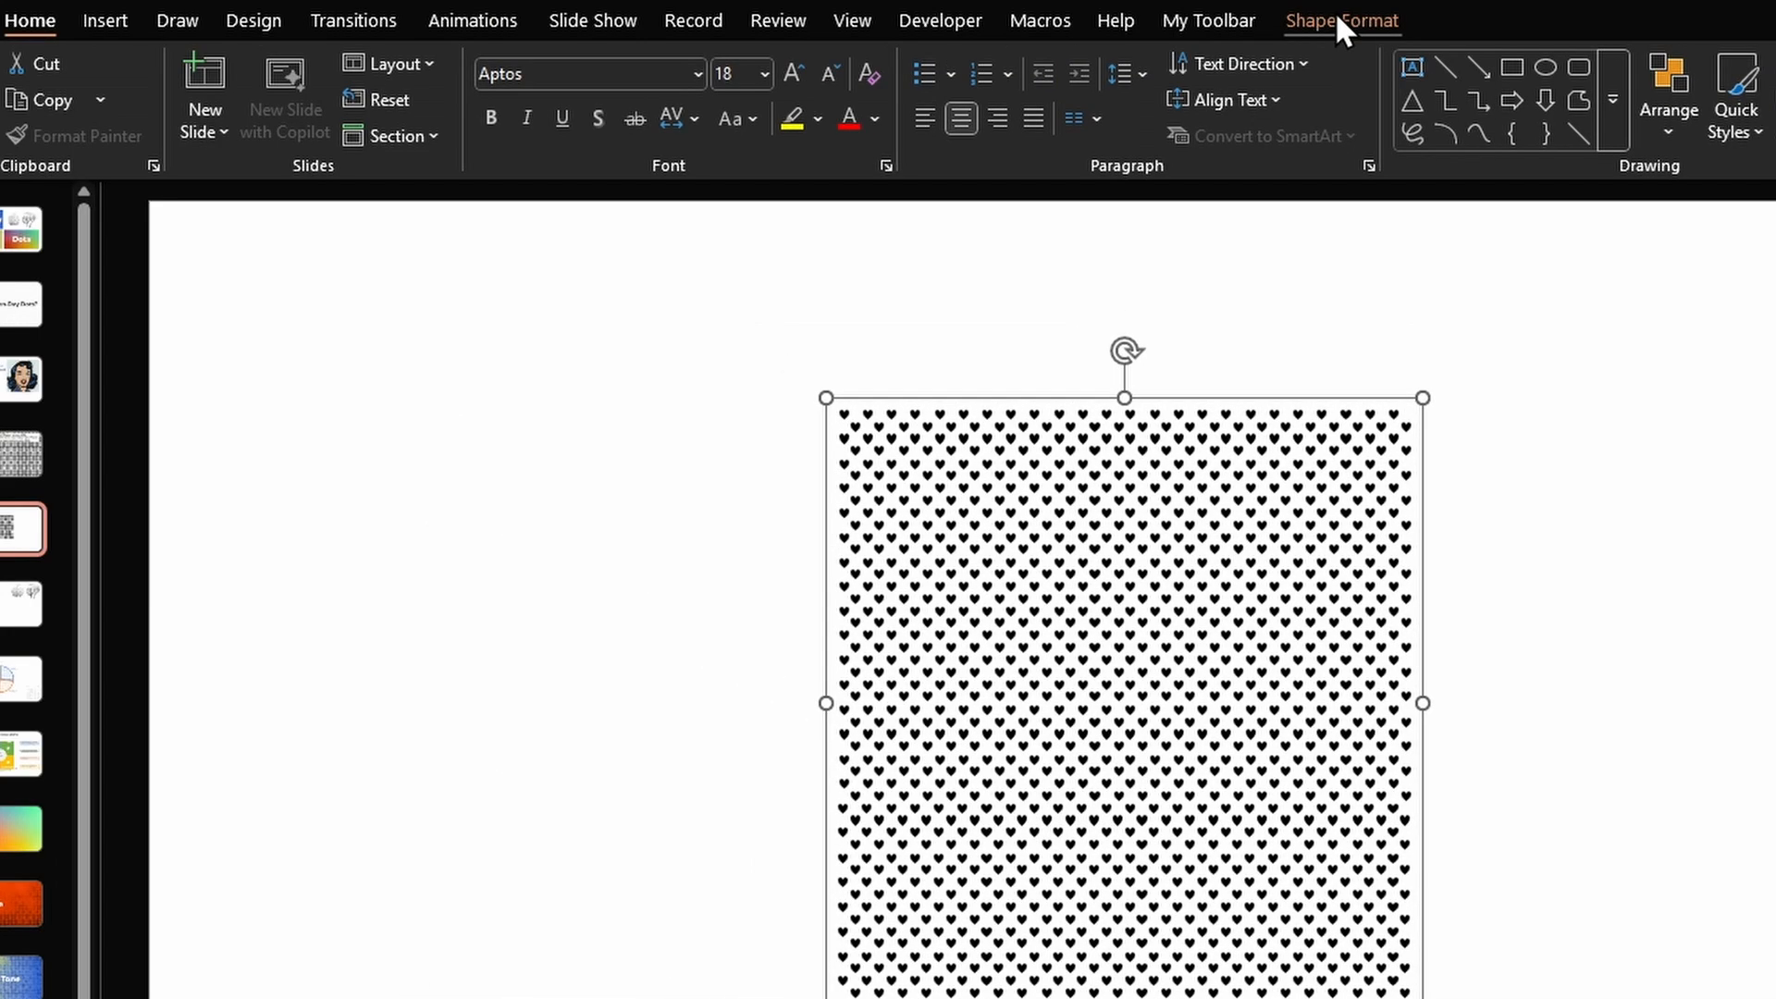
left_click(1337, 17)
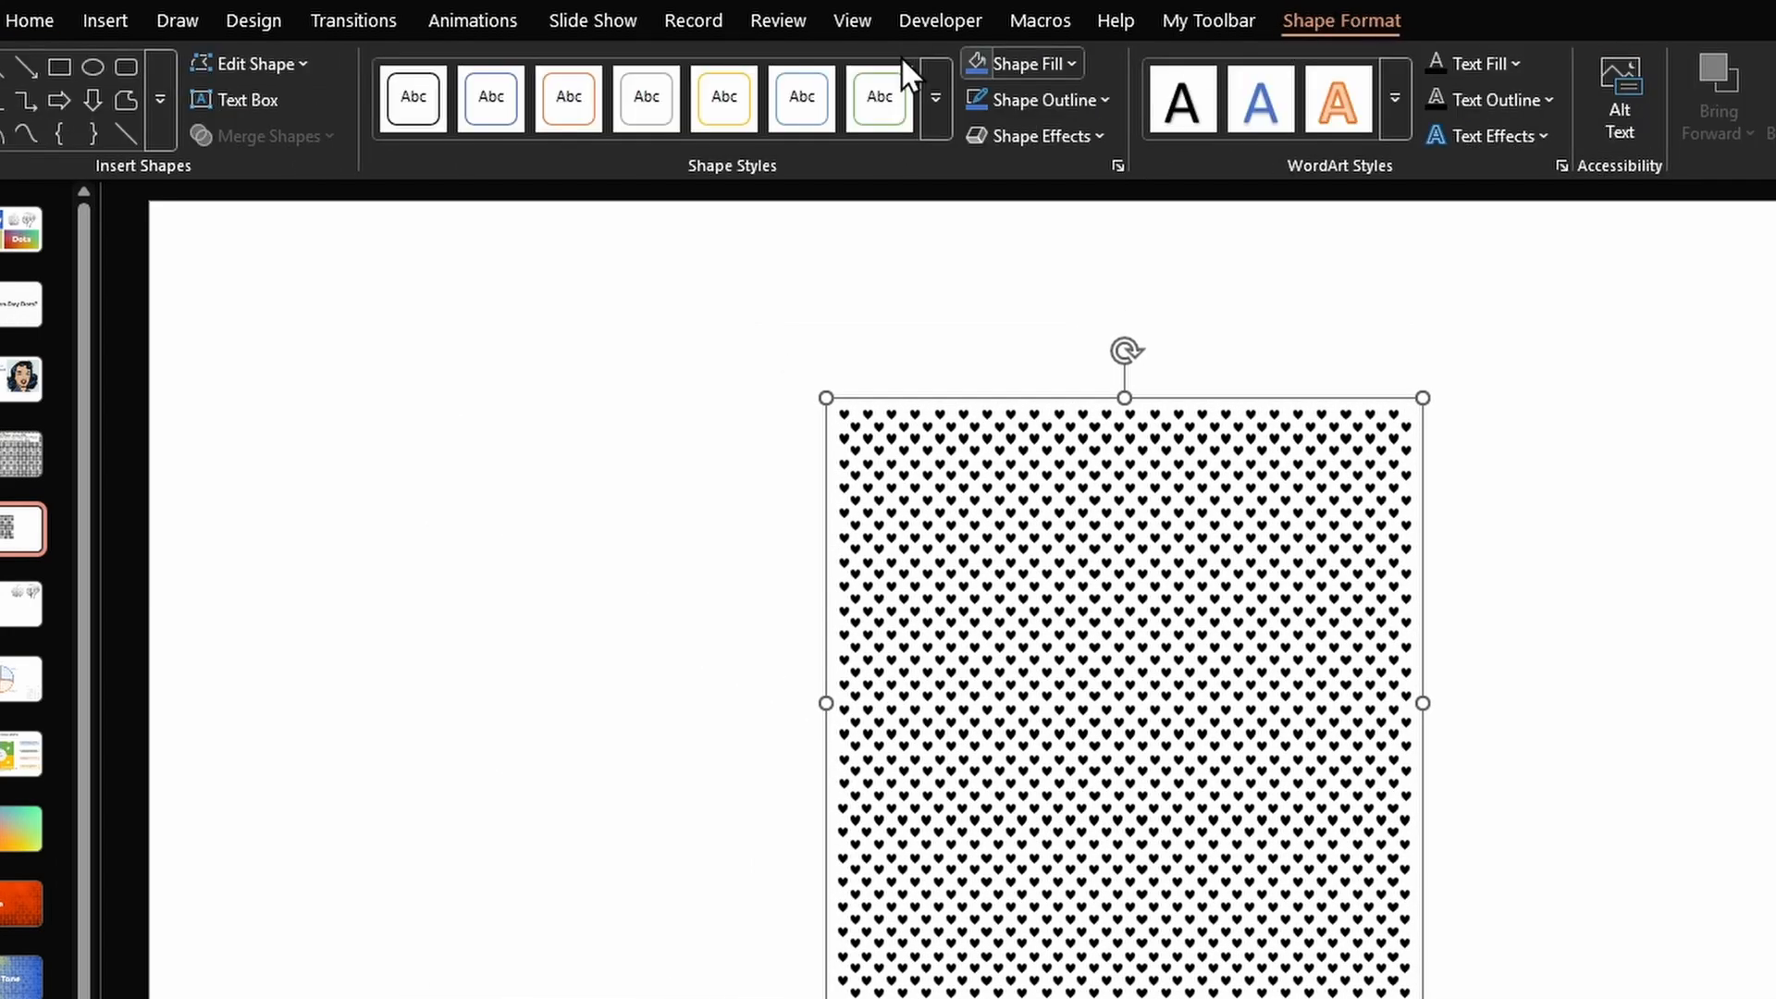
left_click(268, 66)
mouse_move(336, 101)
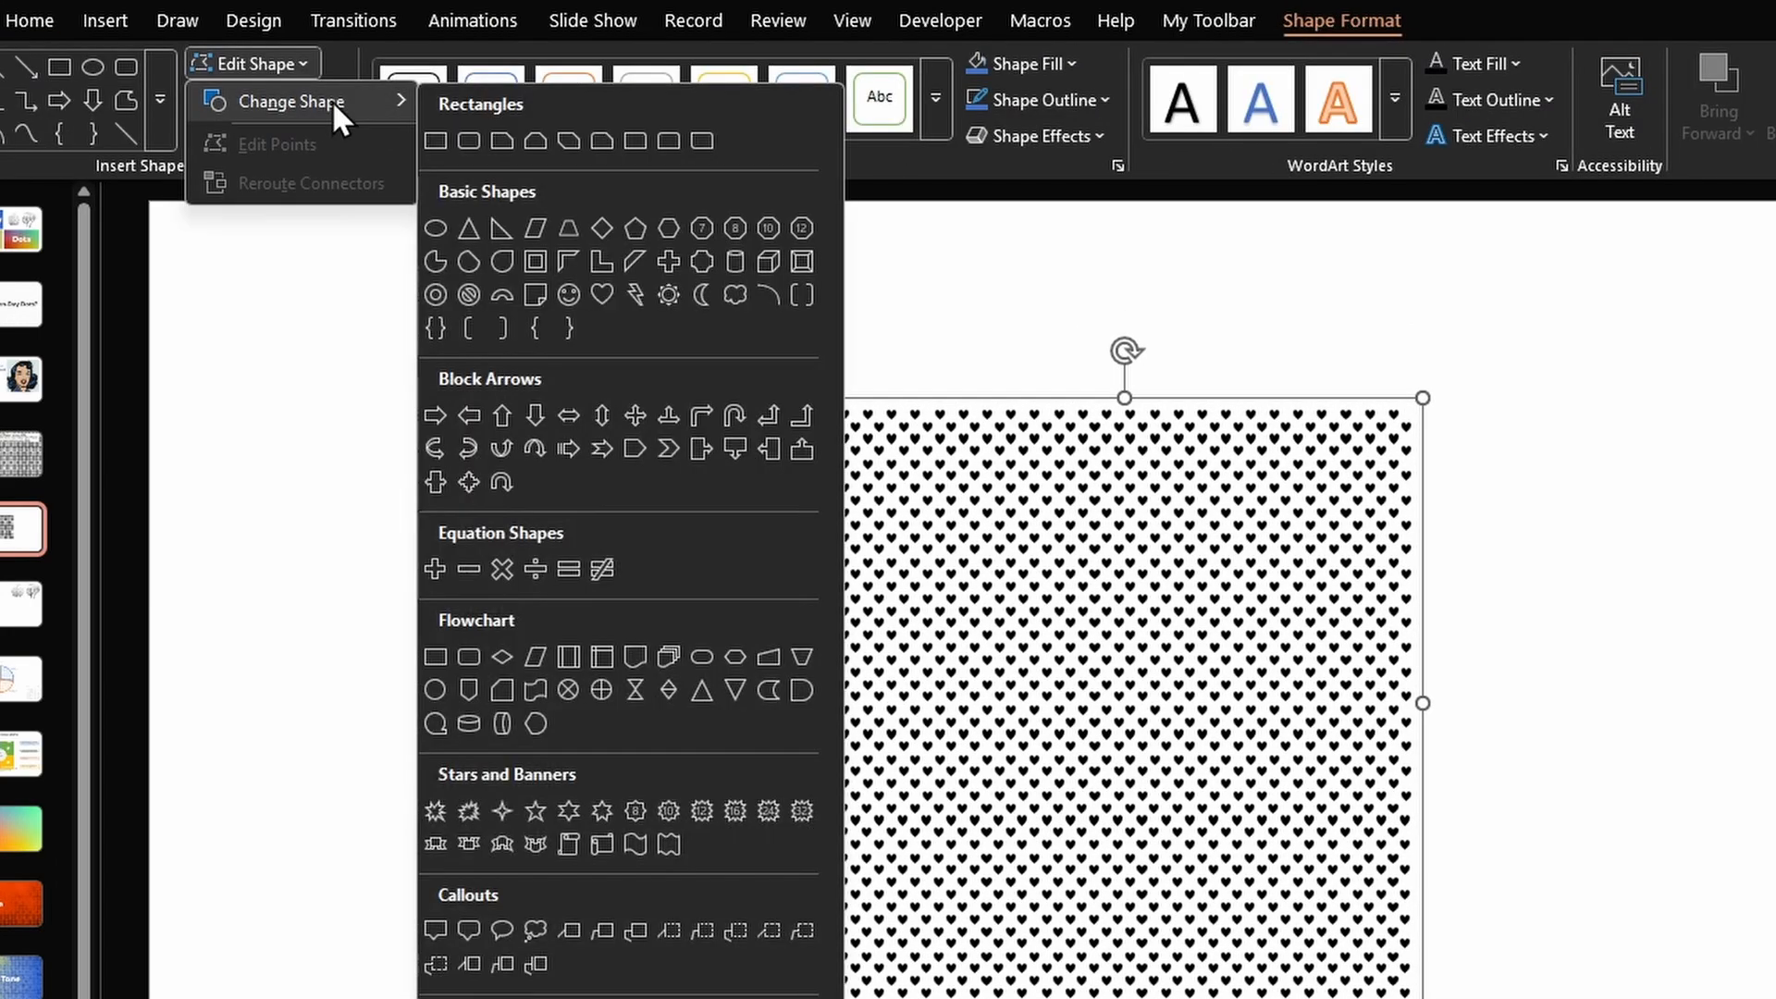
left_click(436, 229)
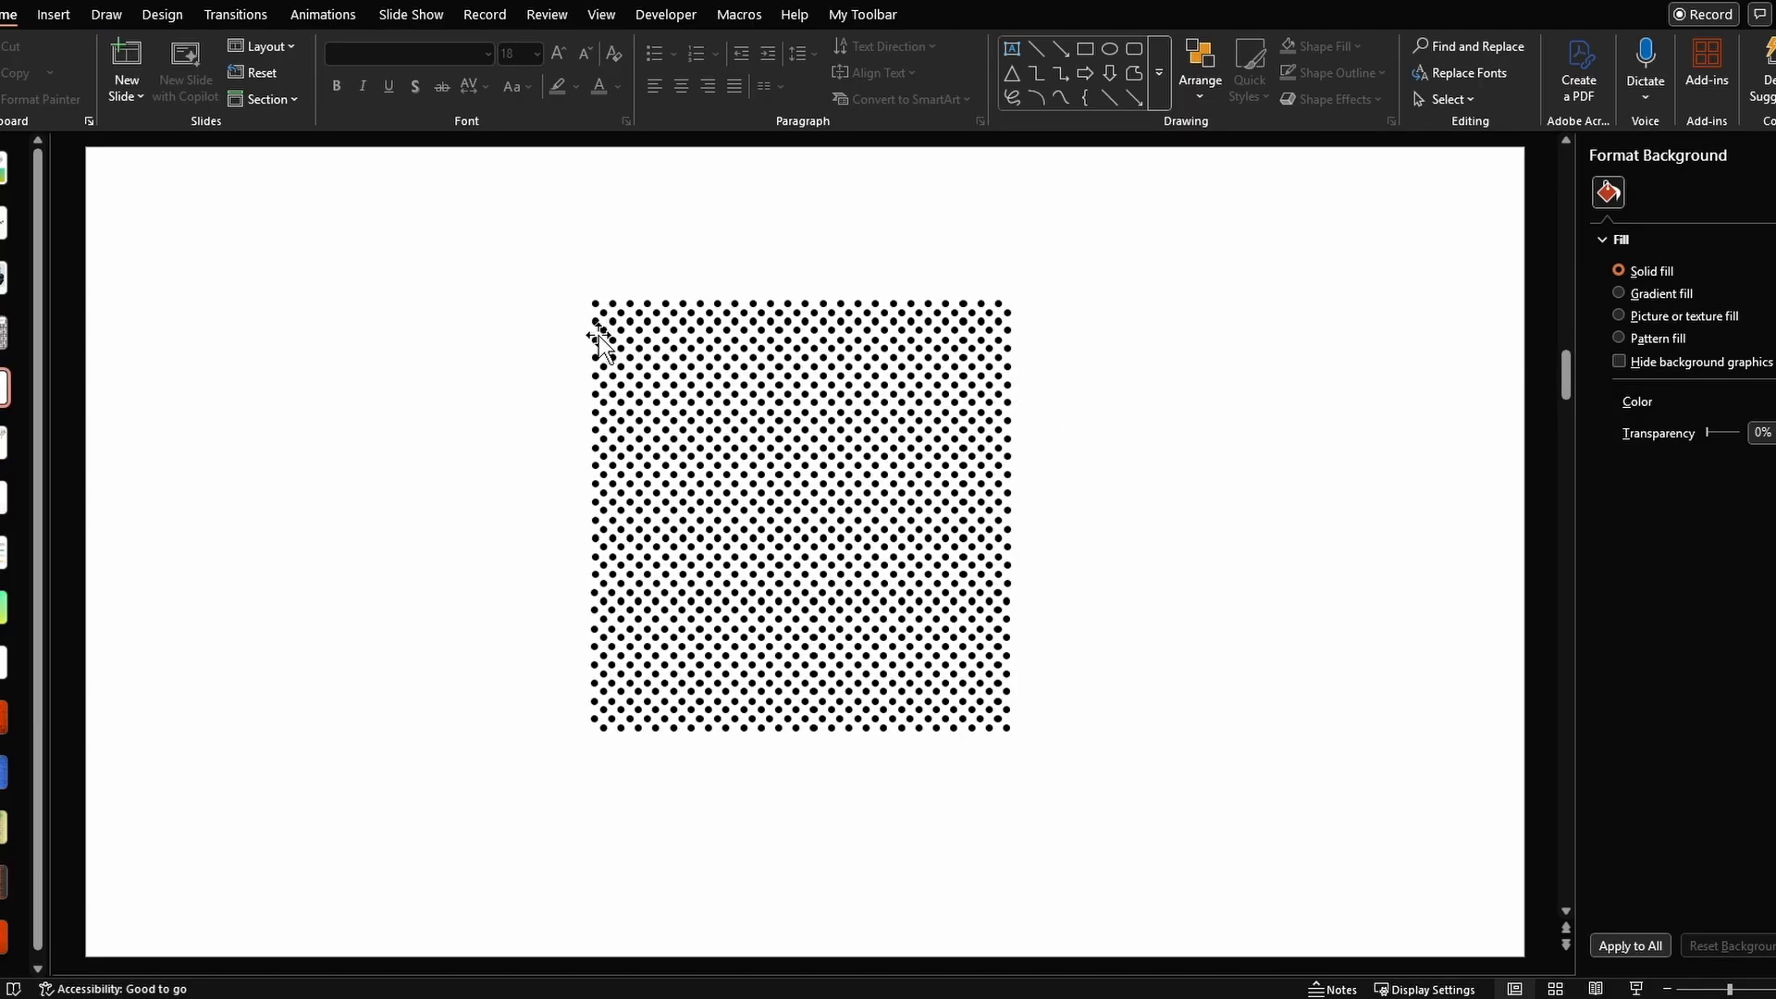
Step: Search the stock icons for "chess" and insert the solid knight-and-rook icon on the dot pattern slide
left_click(595, 335)
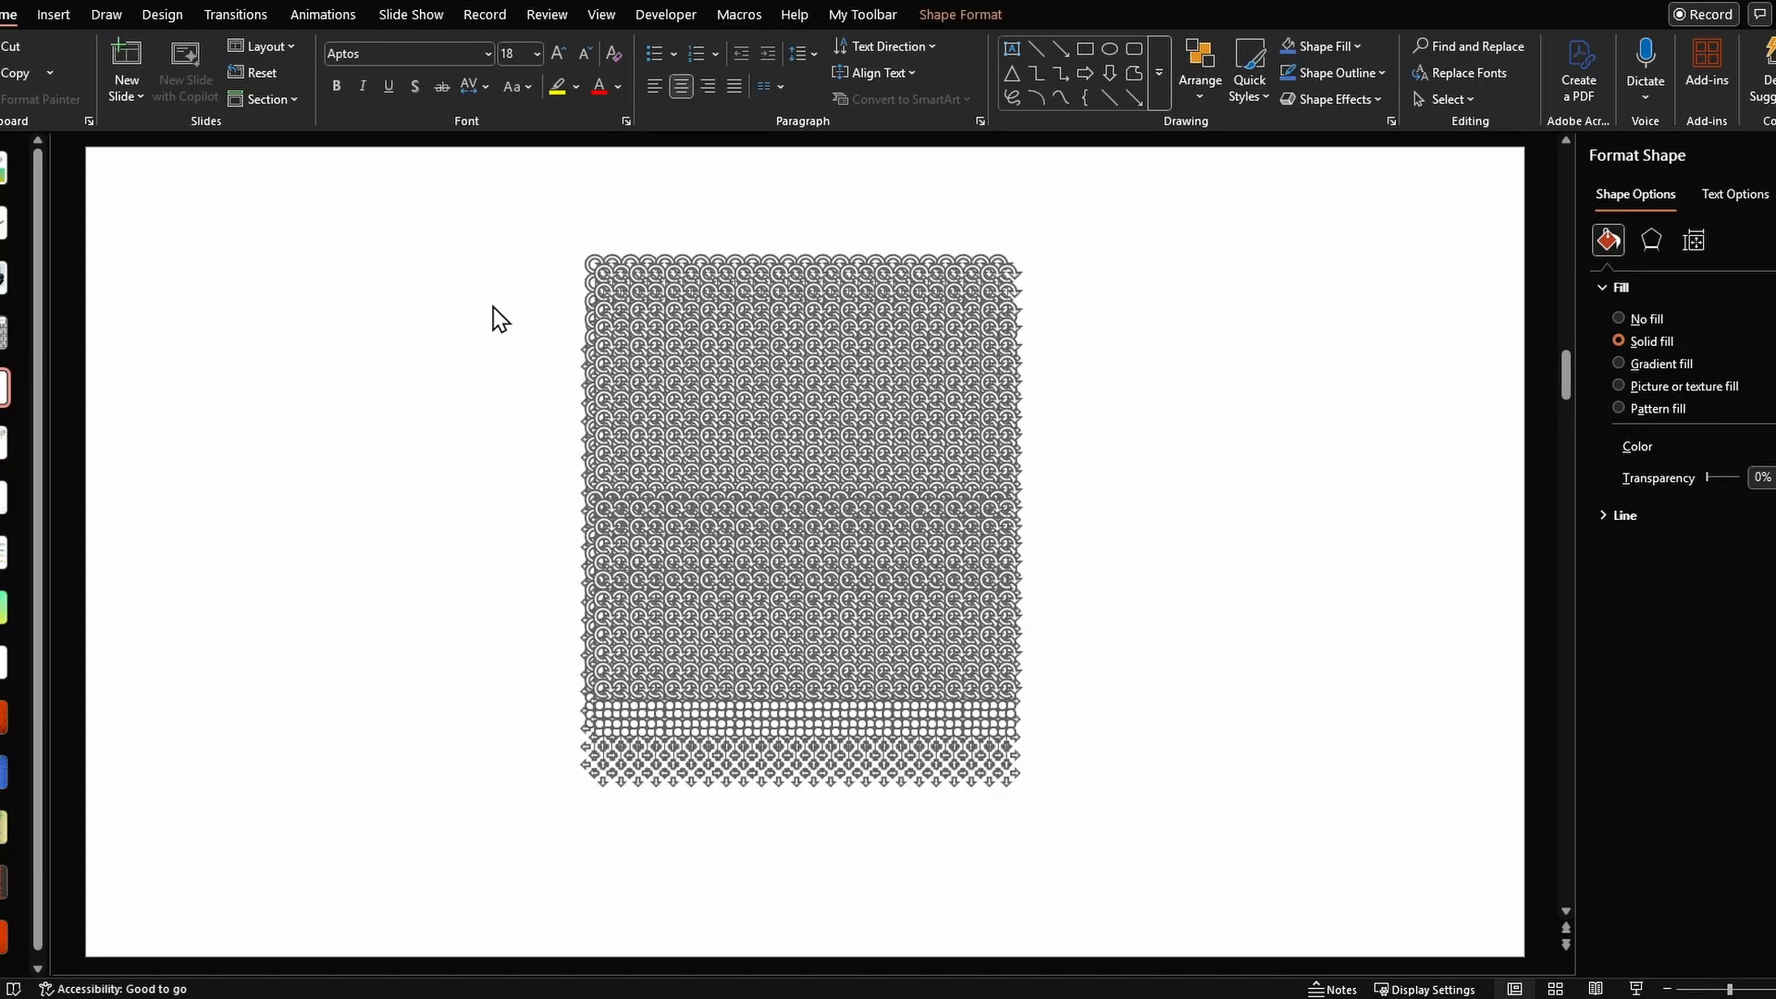
left_click(492, 307)
left_click(53, 15)
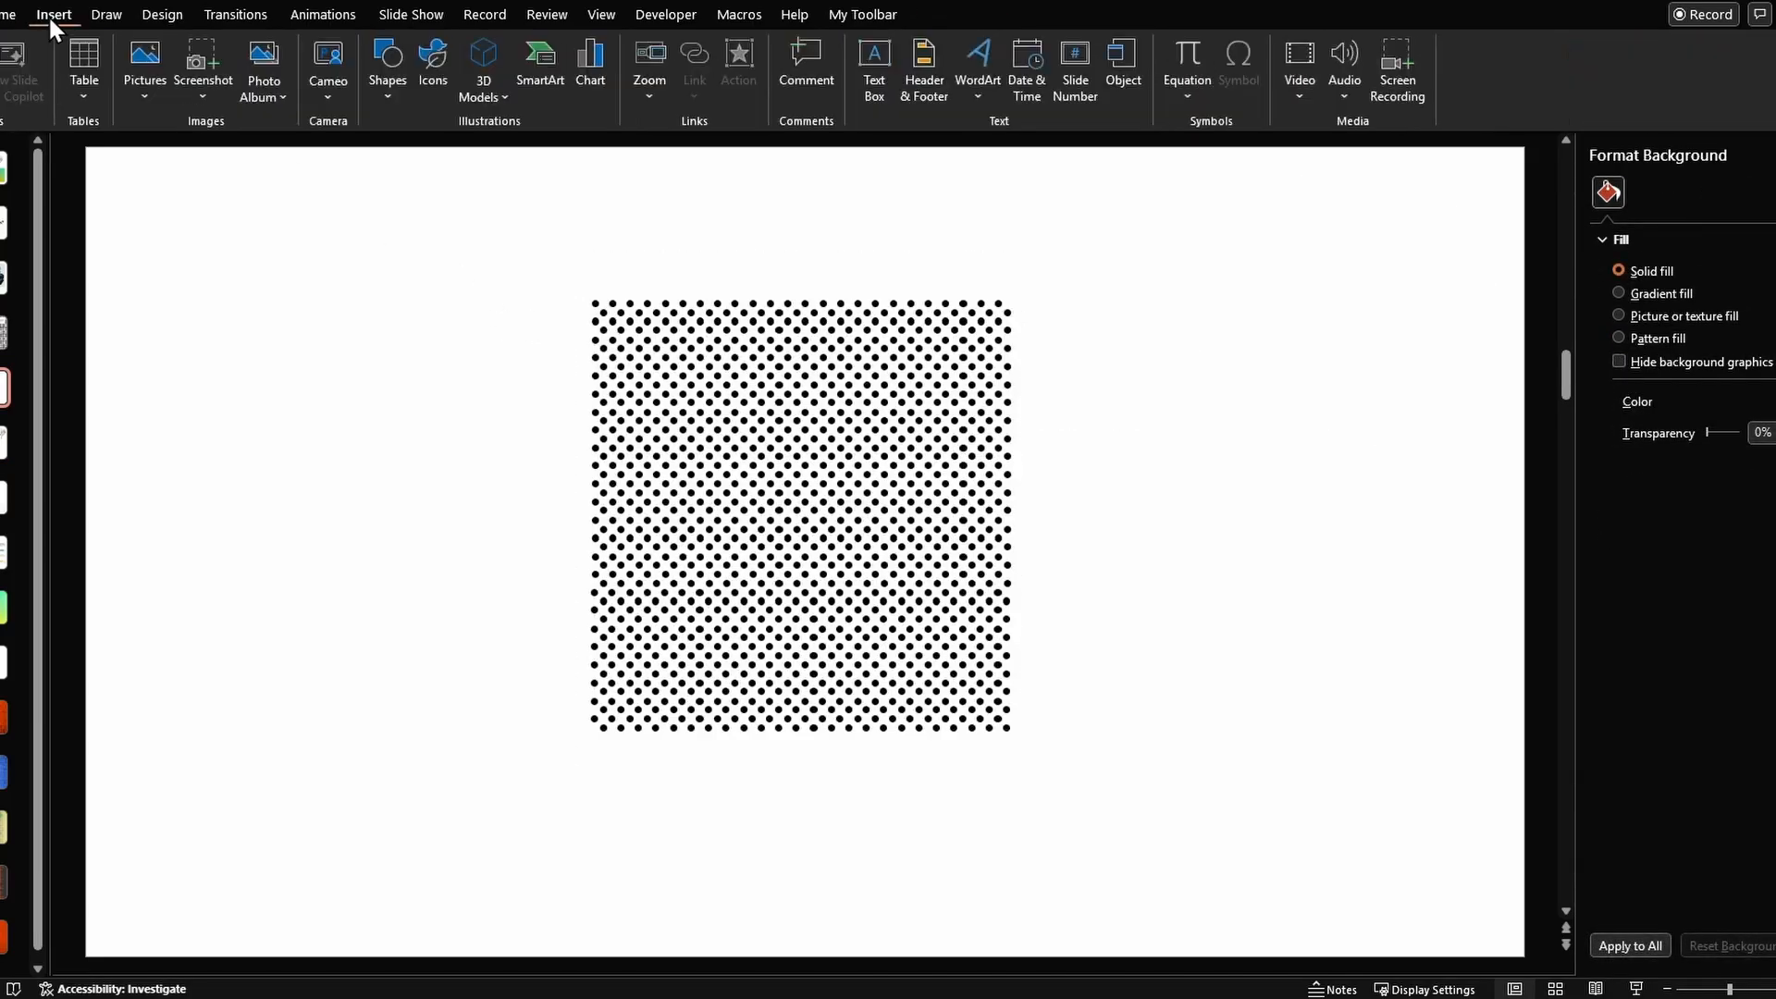
left_click(435, 82)
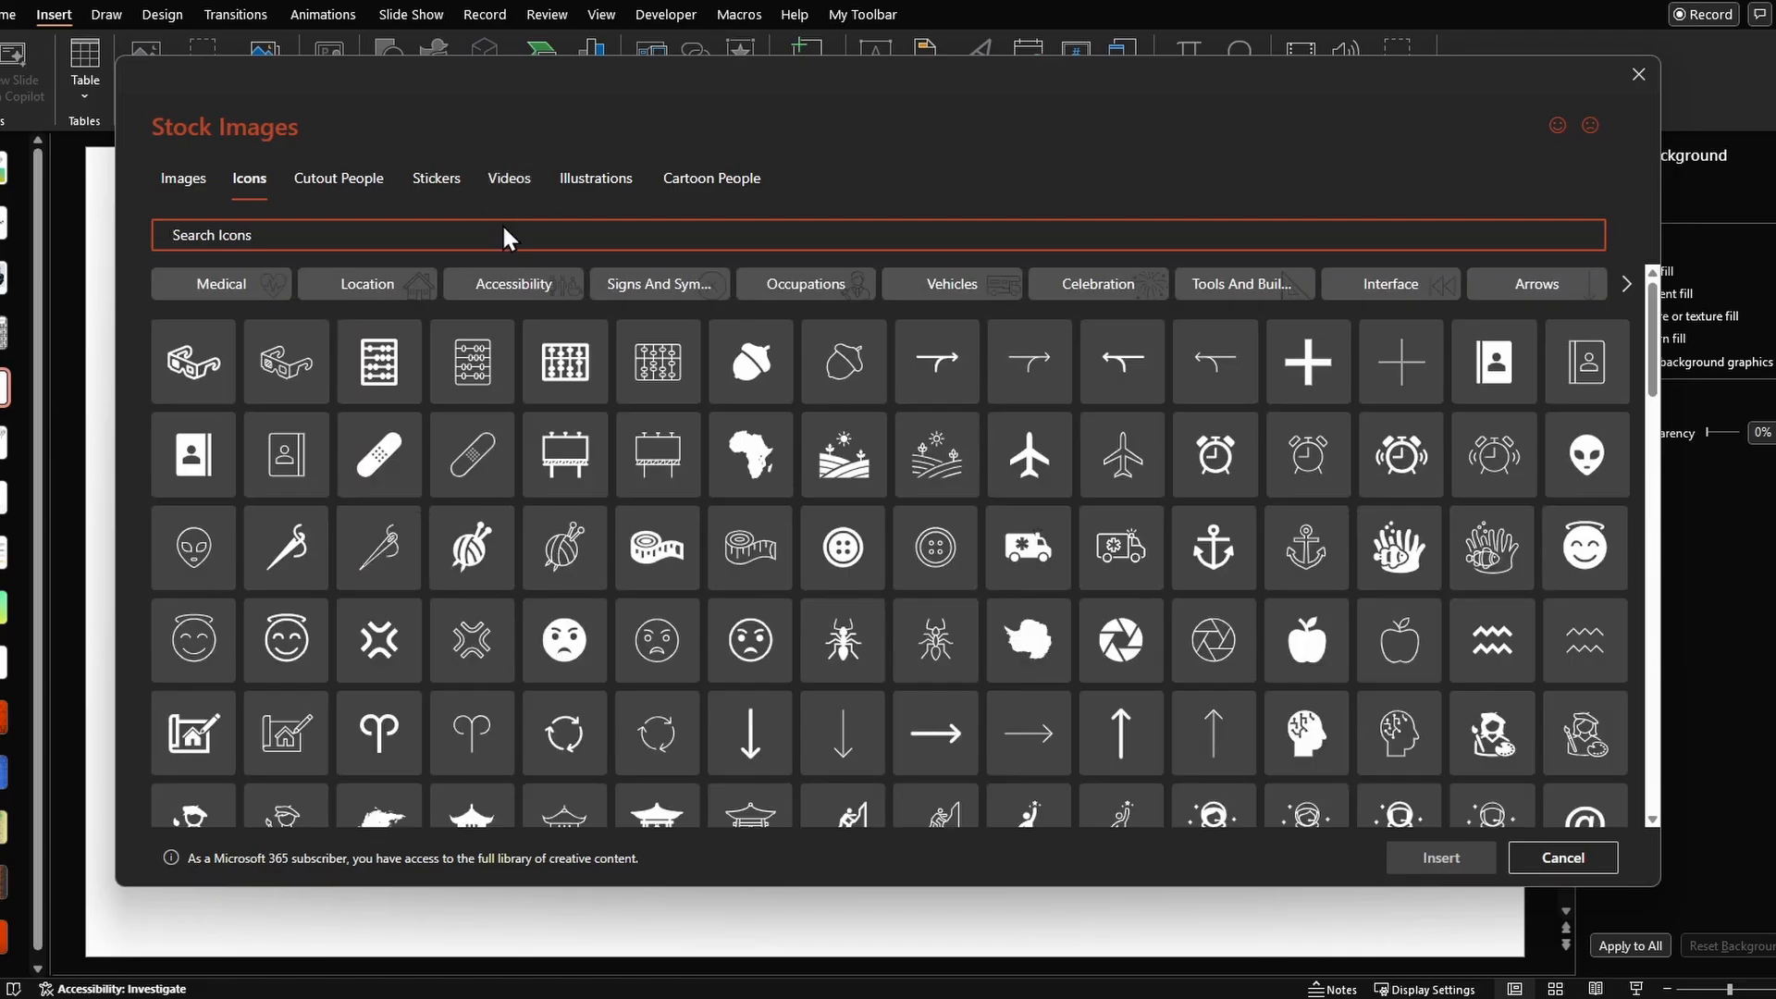
type("chess")
left_click(285, 323)
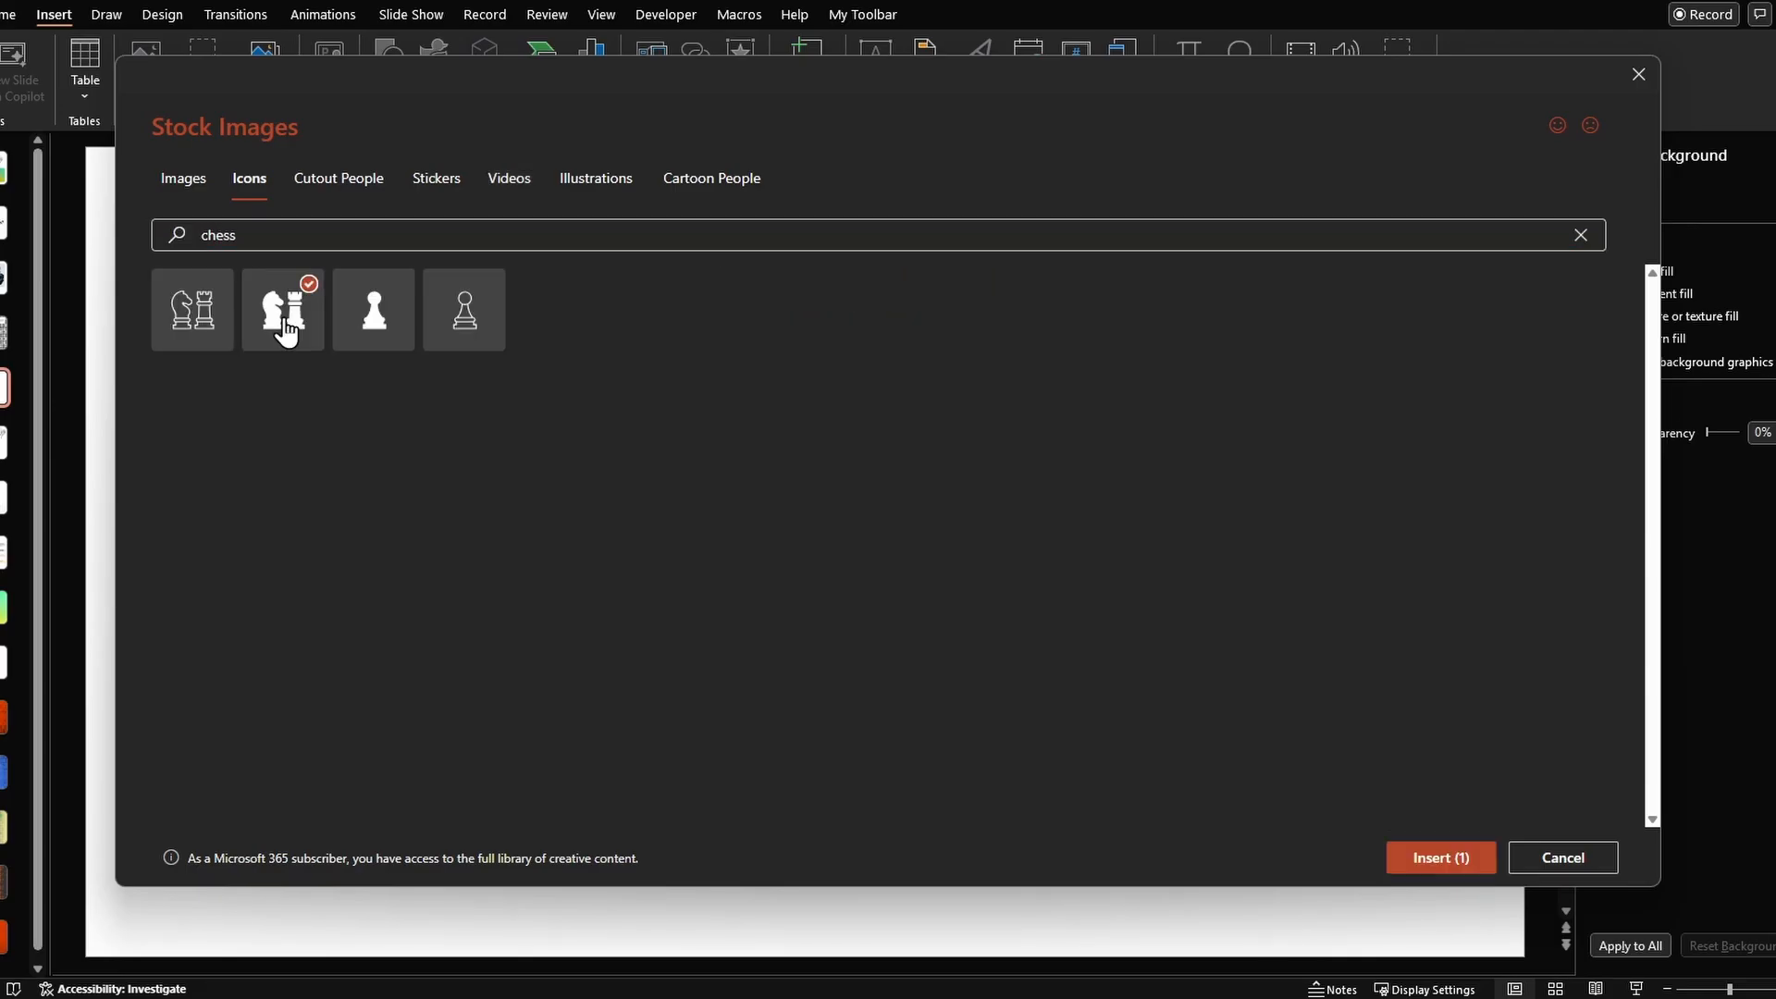
left_click(1440, 858)
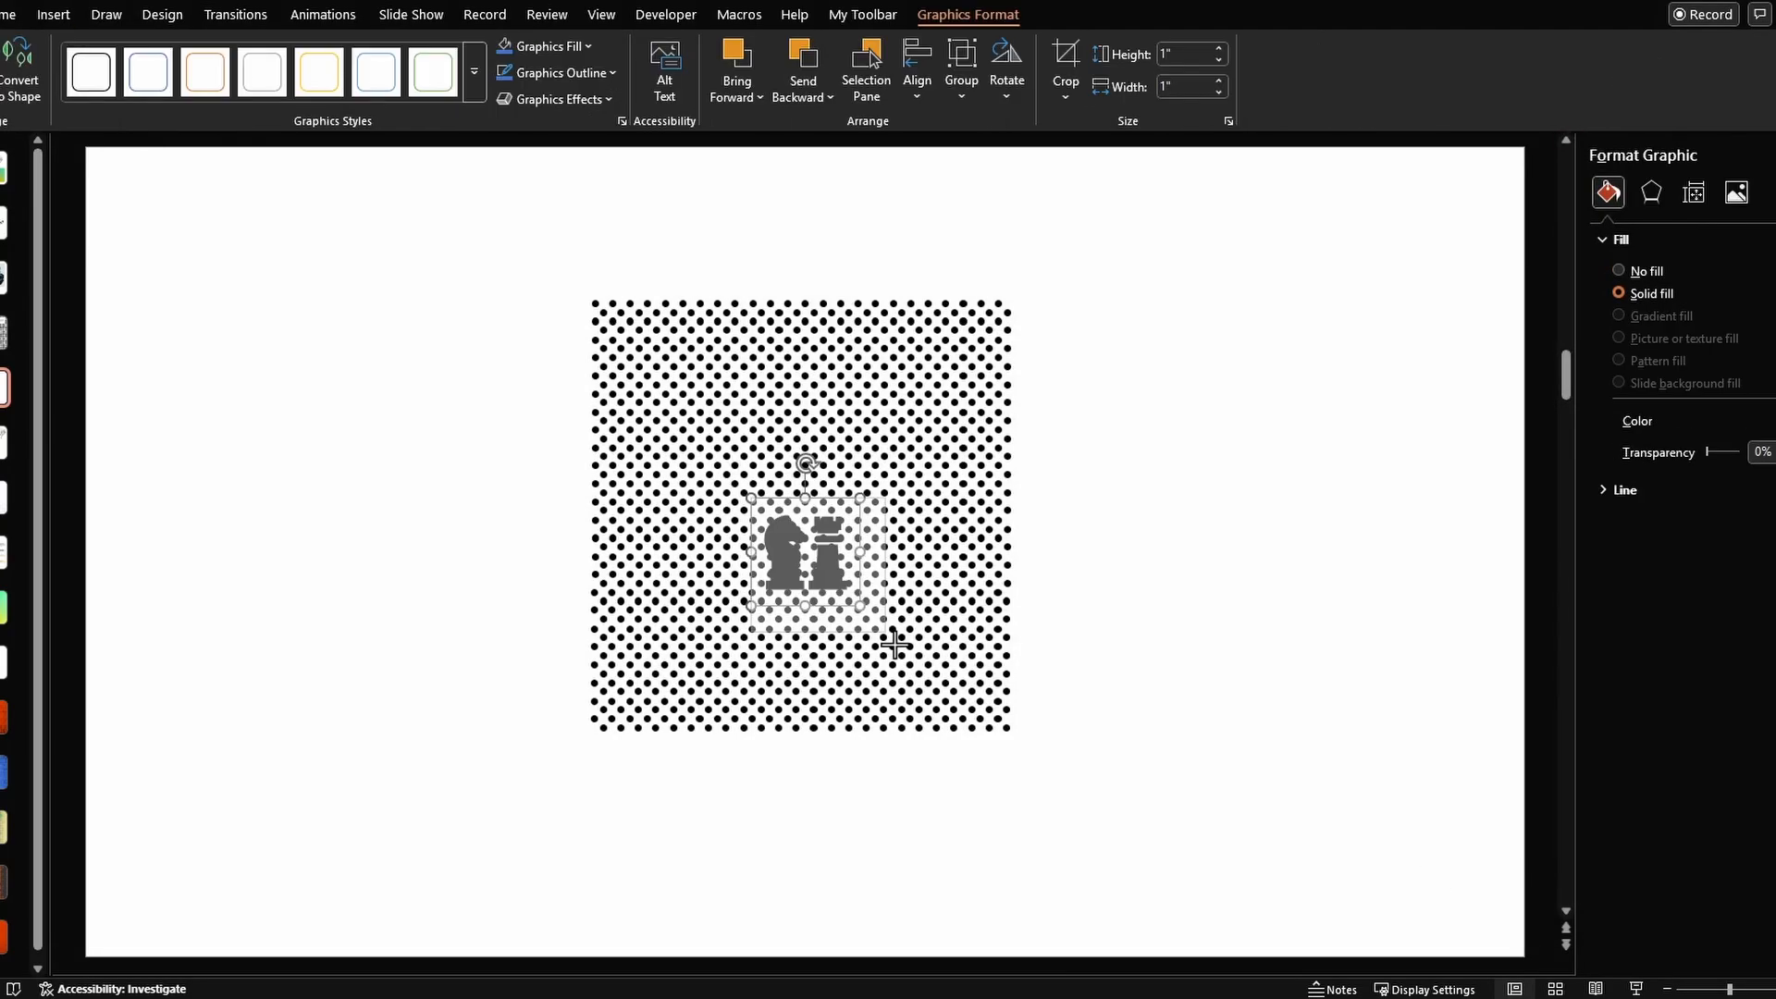
Step: Enlarge the chess icon to about 2.98" square and align it with the upper-left corner of the dot pattern
left_click_drag(860, 608, 1051, 793)
left_click_drag(975, 714, 781, 472)
left_click_drag(856, 550, 878, 574)
left_click(458, 289)
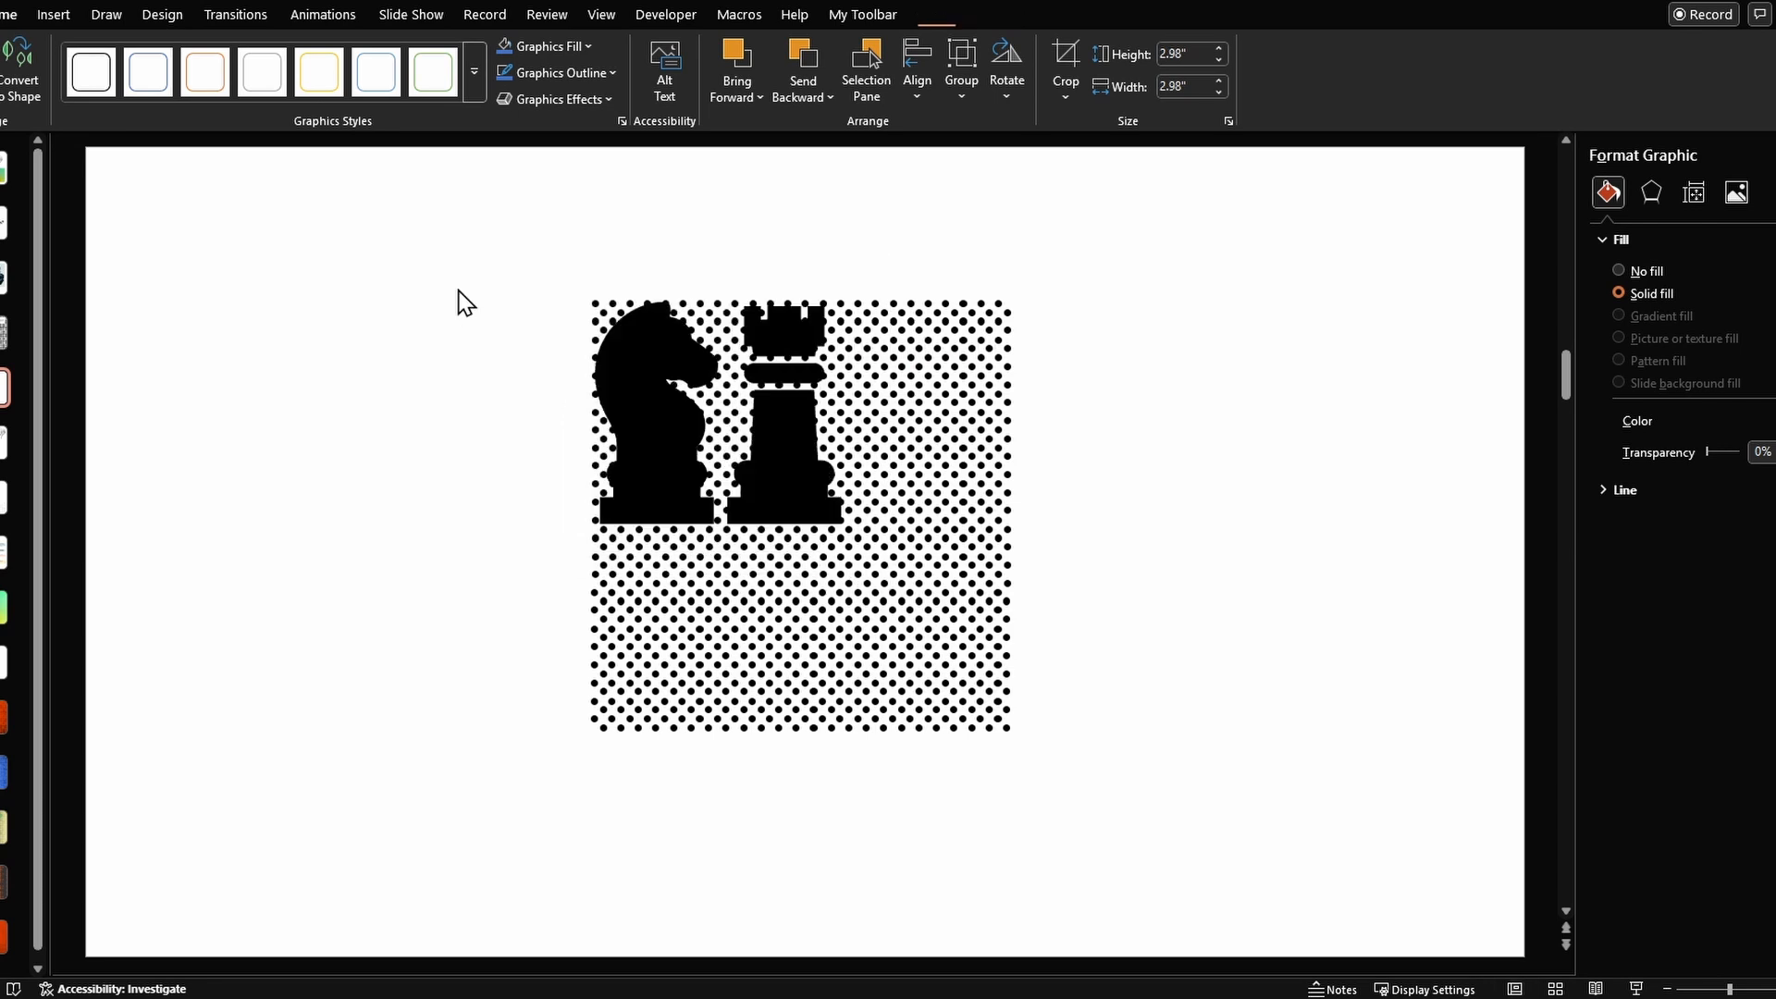
Step: Copy the chess icon together with the dots it covers and paste them on the next slide
left_click(566, 268)
left_click_drag(513, 245, 846, 533)
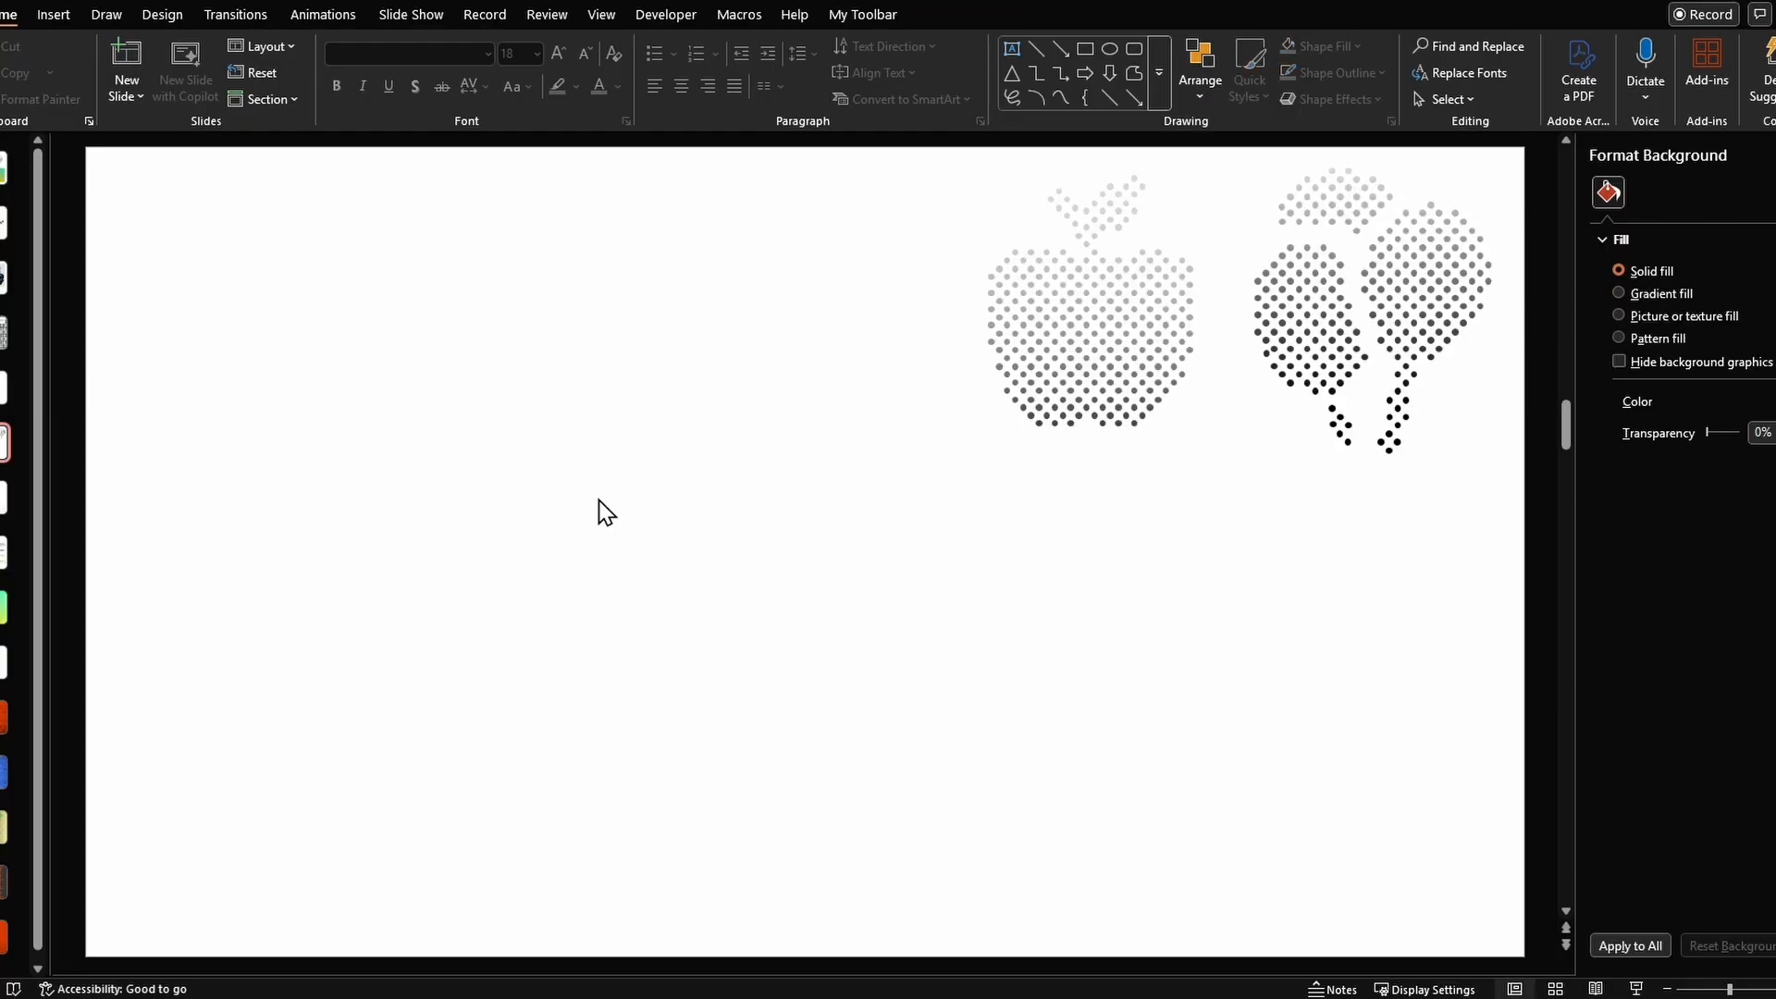
key("ctrl+v")
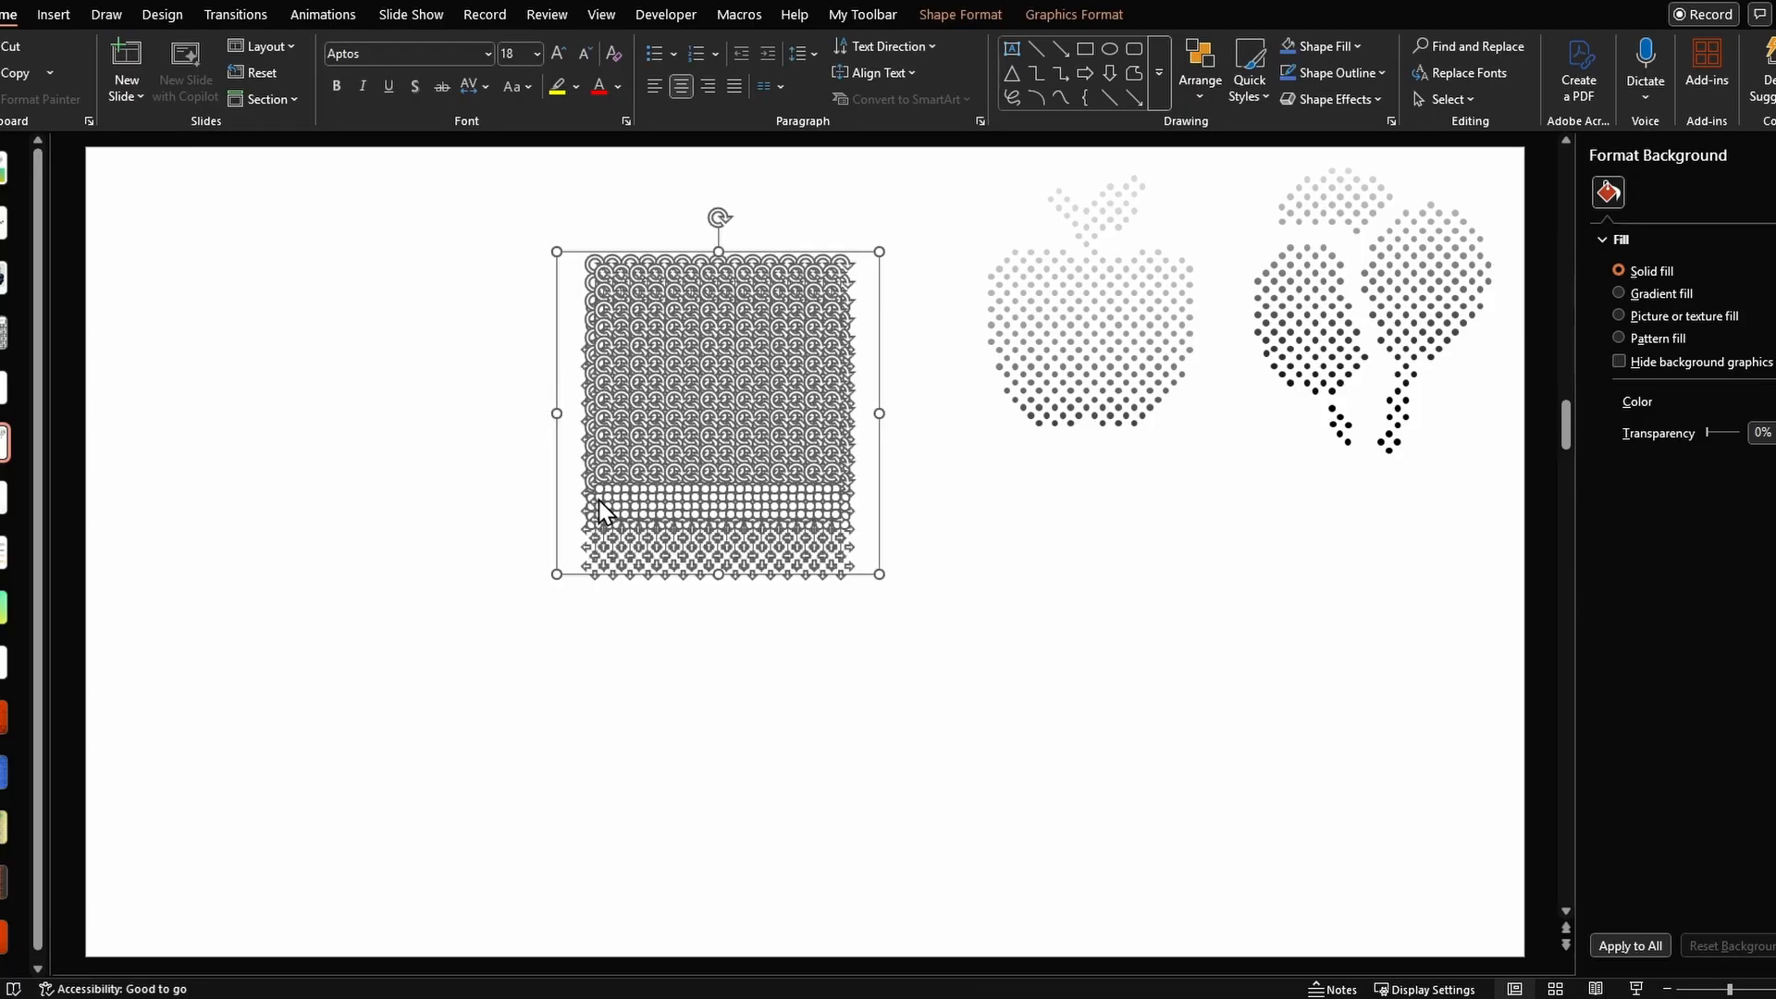
Step: Send the chess icon behind the dots and give it a white fill with a black outline
right_click(793, 467)
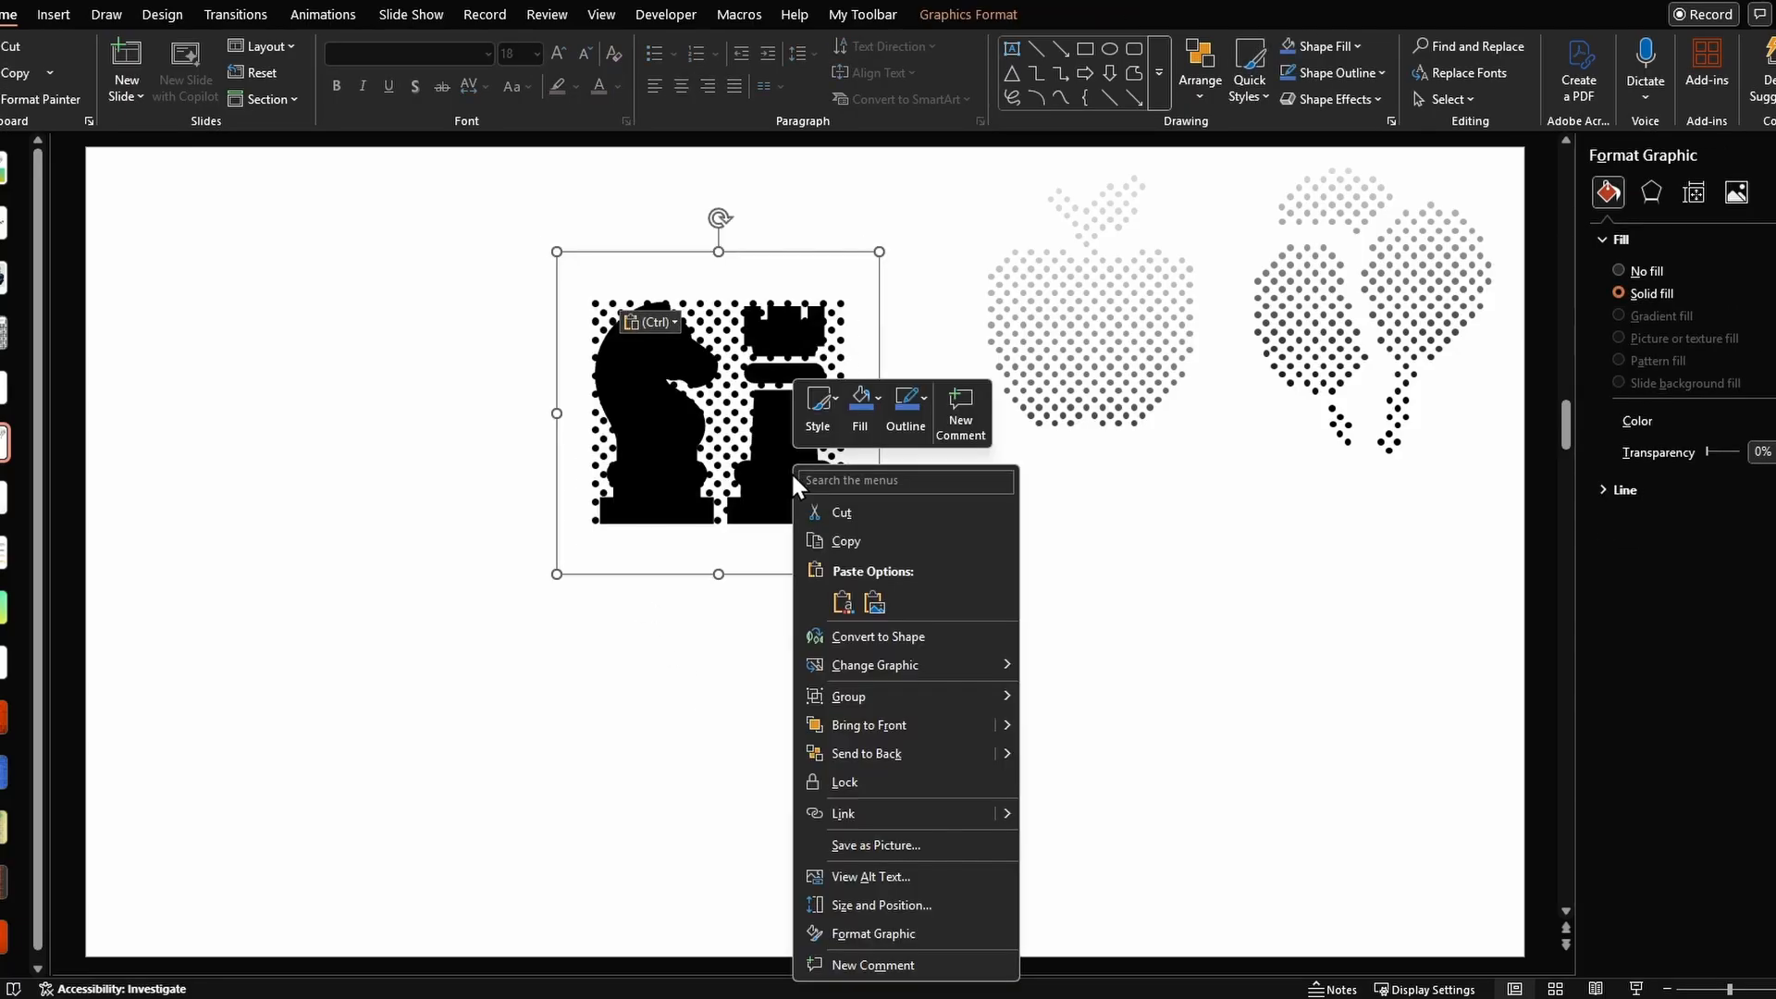
left_click(884, 751)
left_click(1343, 45)
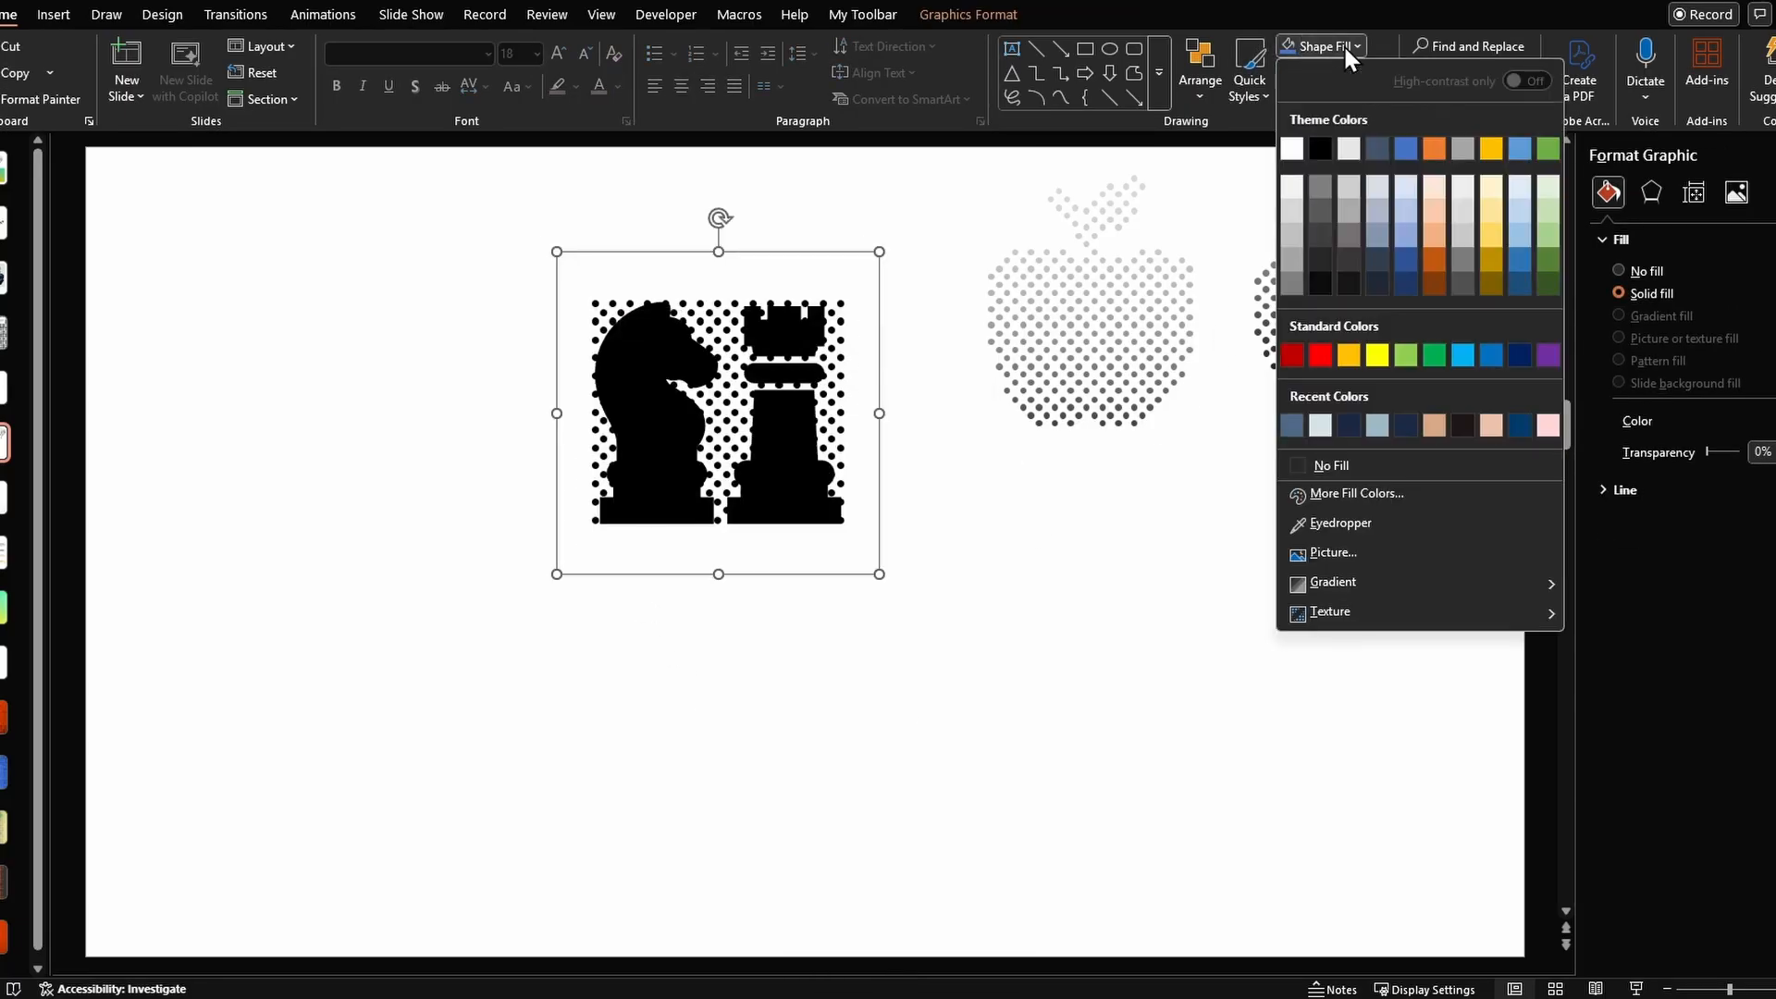
left_click(1292, 150)
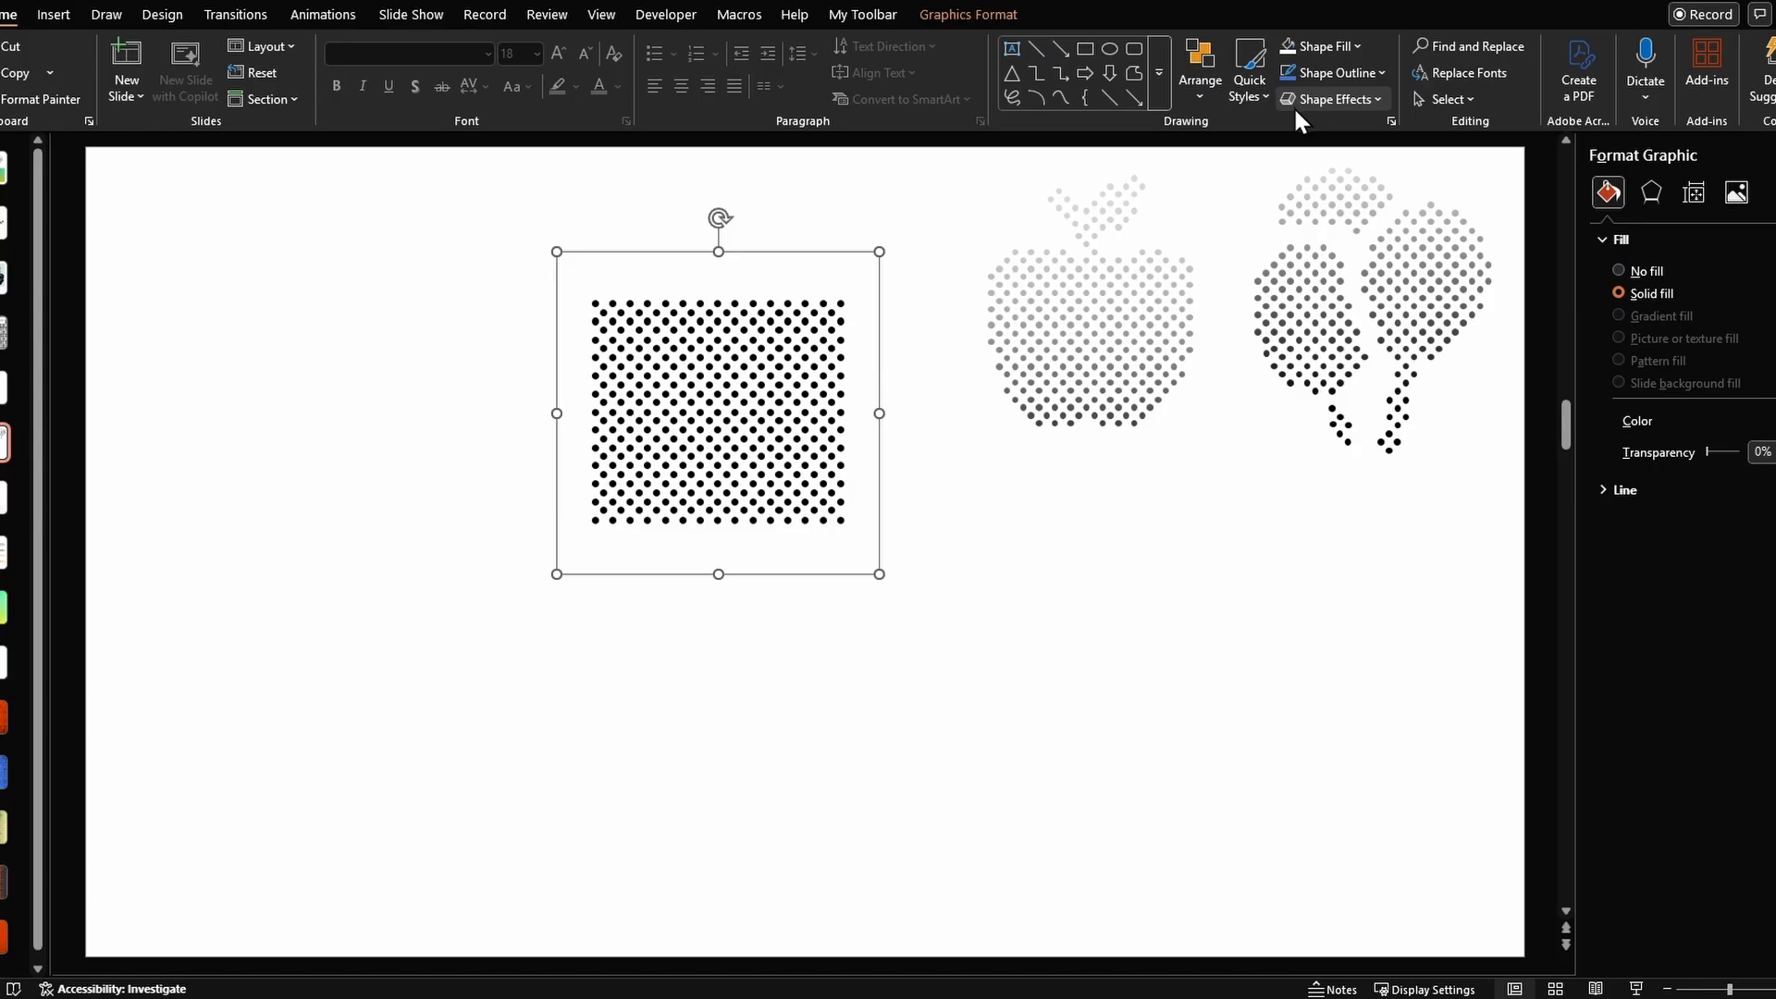
left_click(1346, 79)
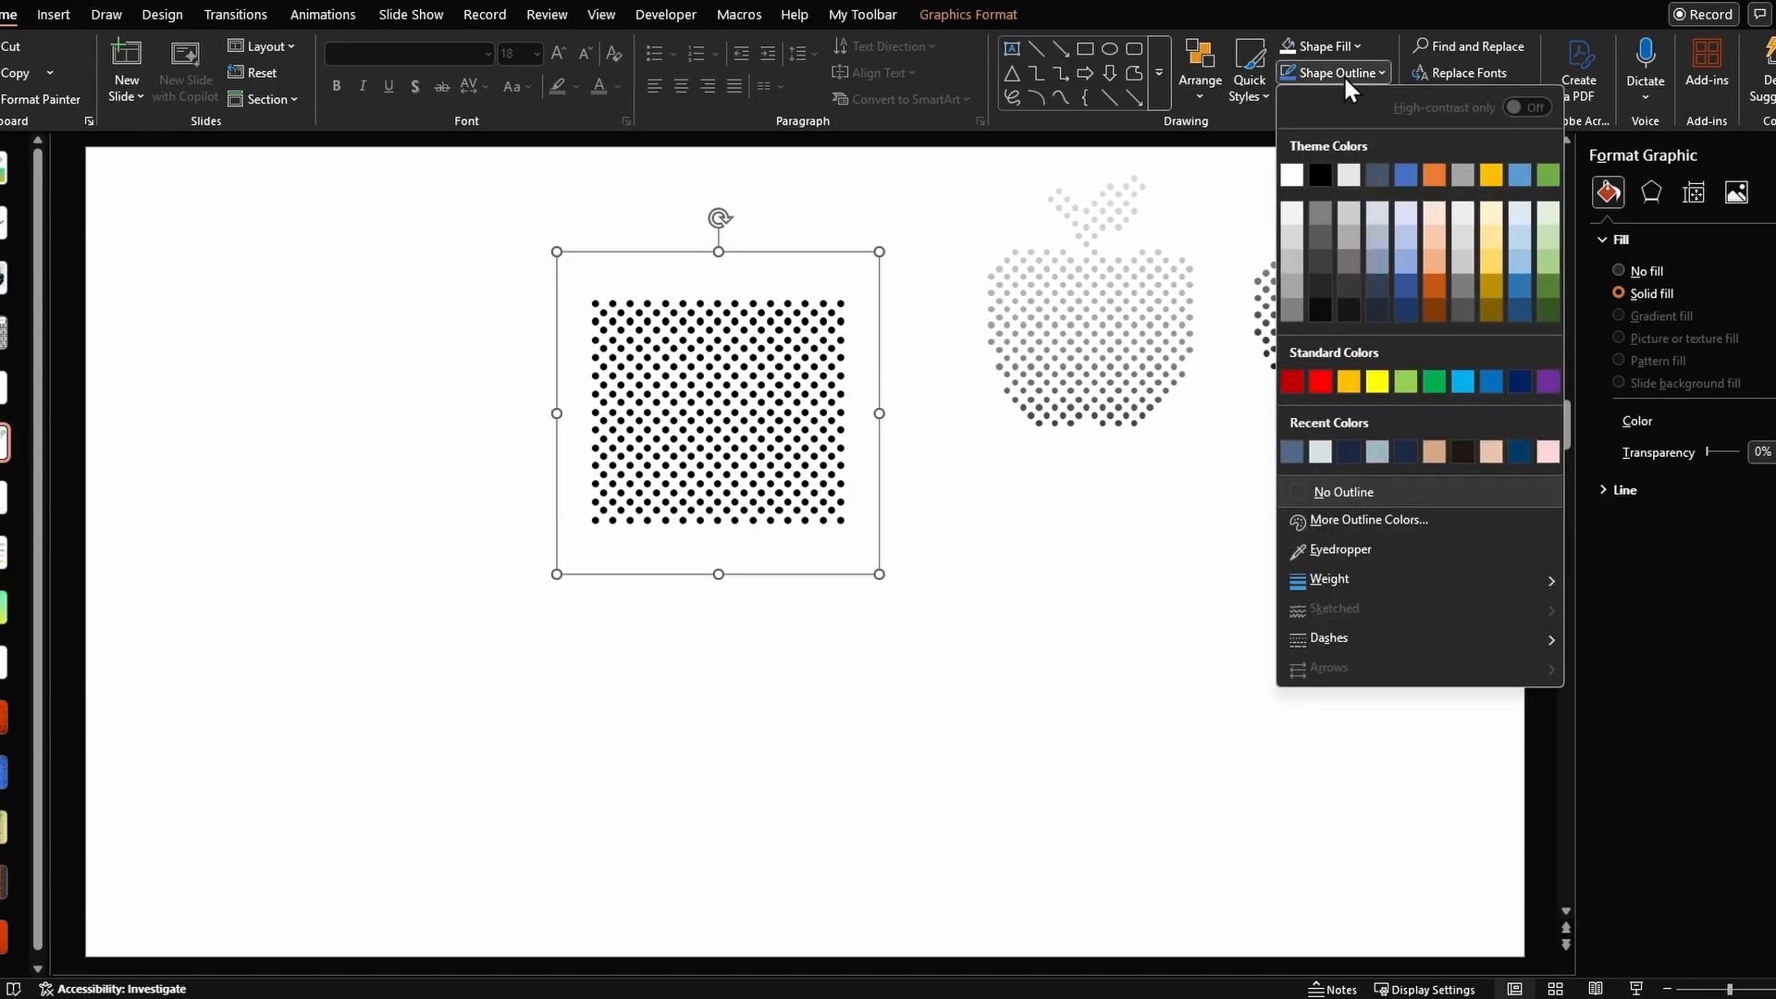
left_click(1322, 175)
left_click(765, 689)
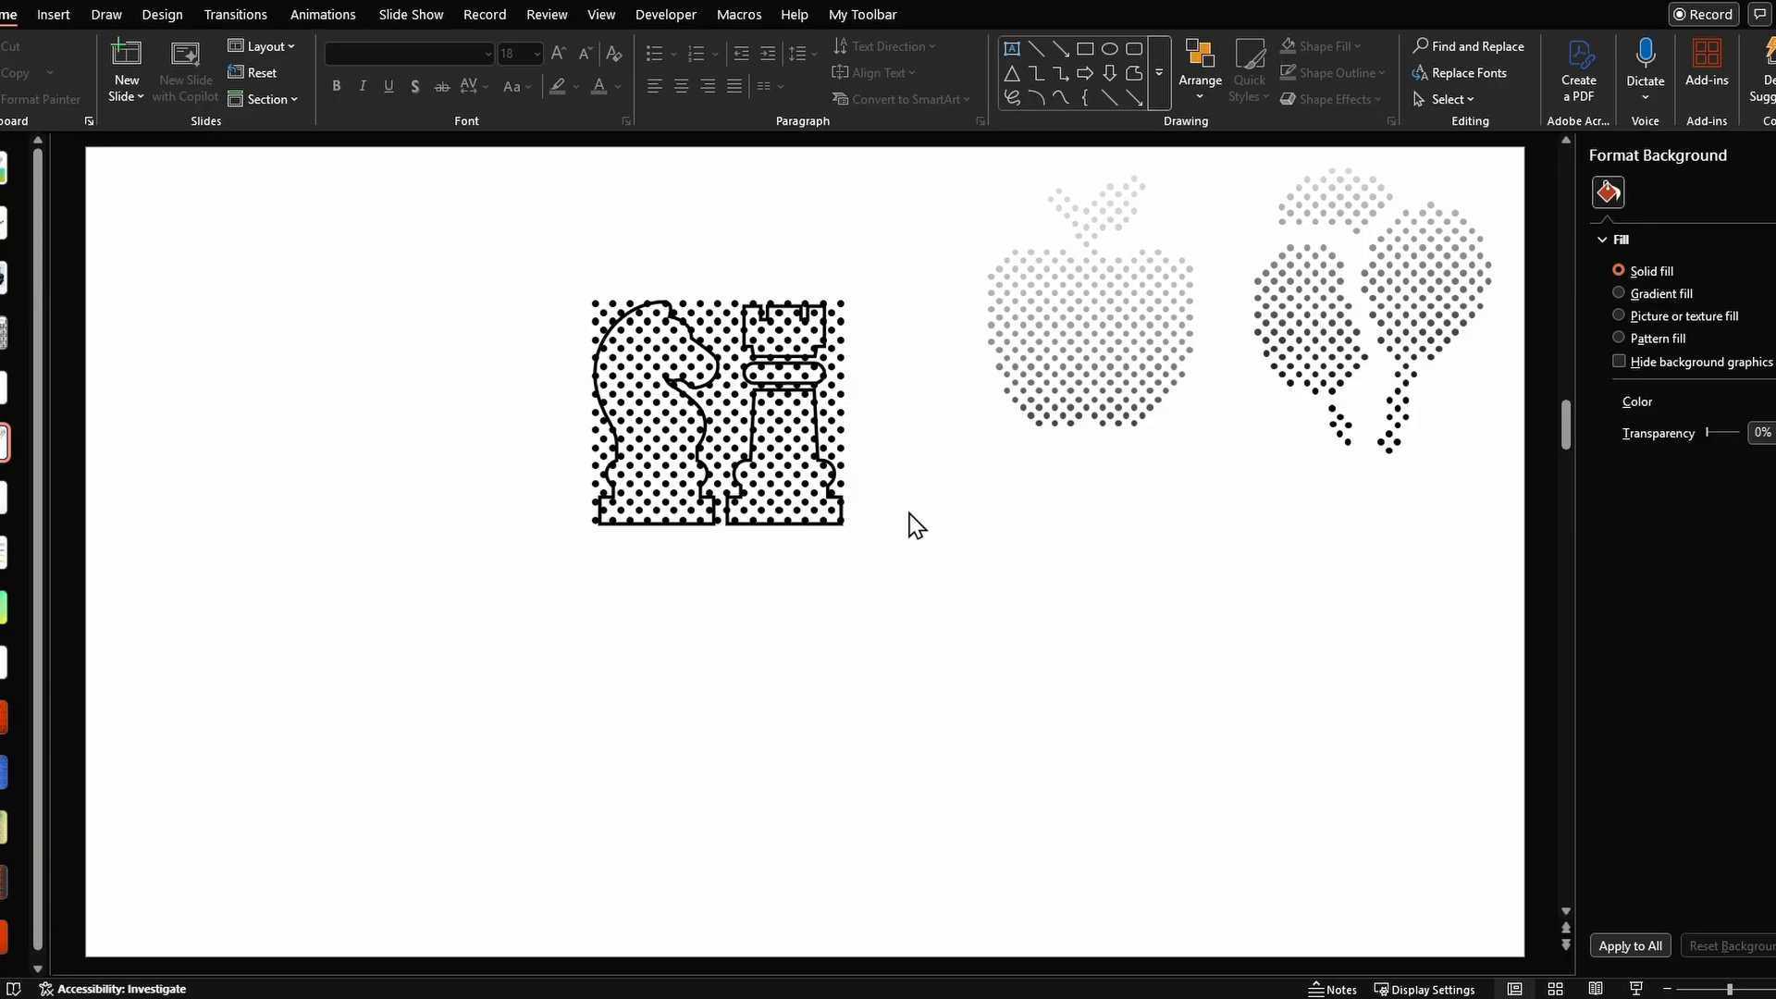
Step: Select and delete the dots that lie outside the rook's outline
left_click_drag(909, 511, 843, 311)
left_click_drag(862, 276, 826, 472)
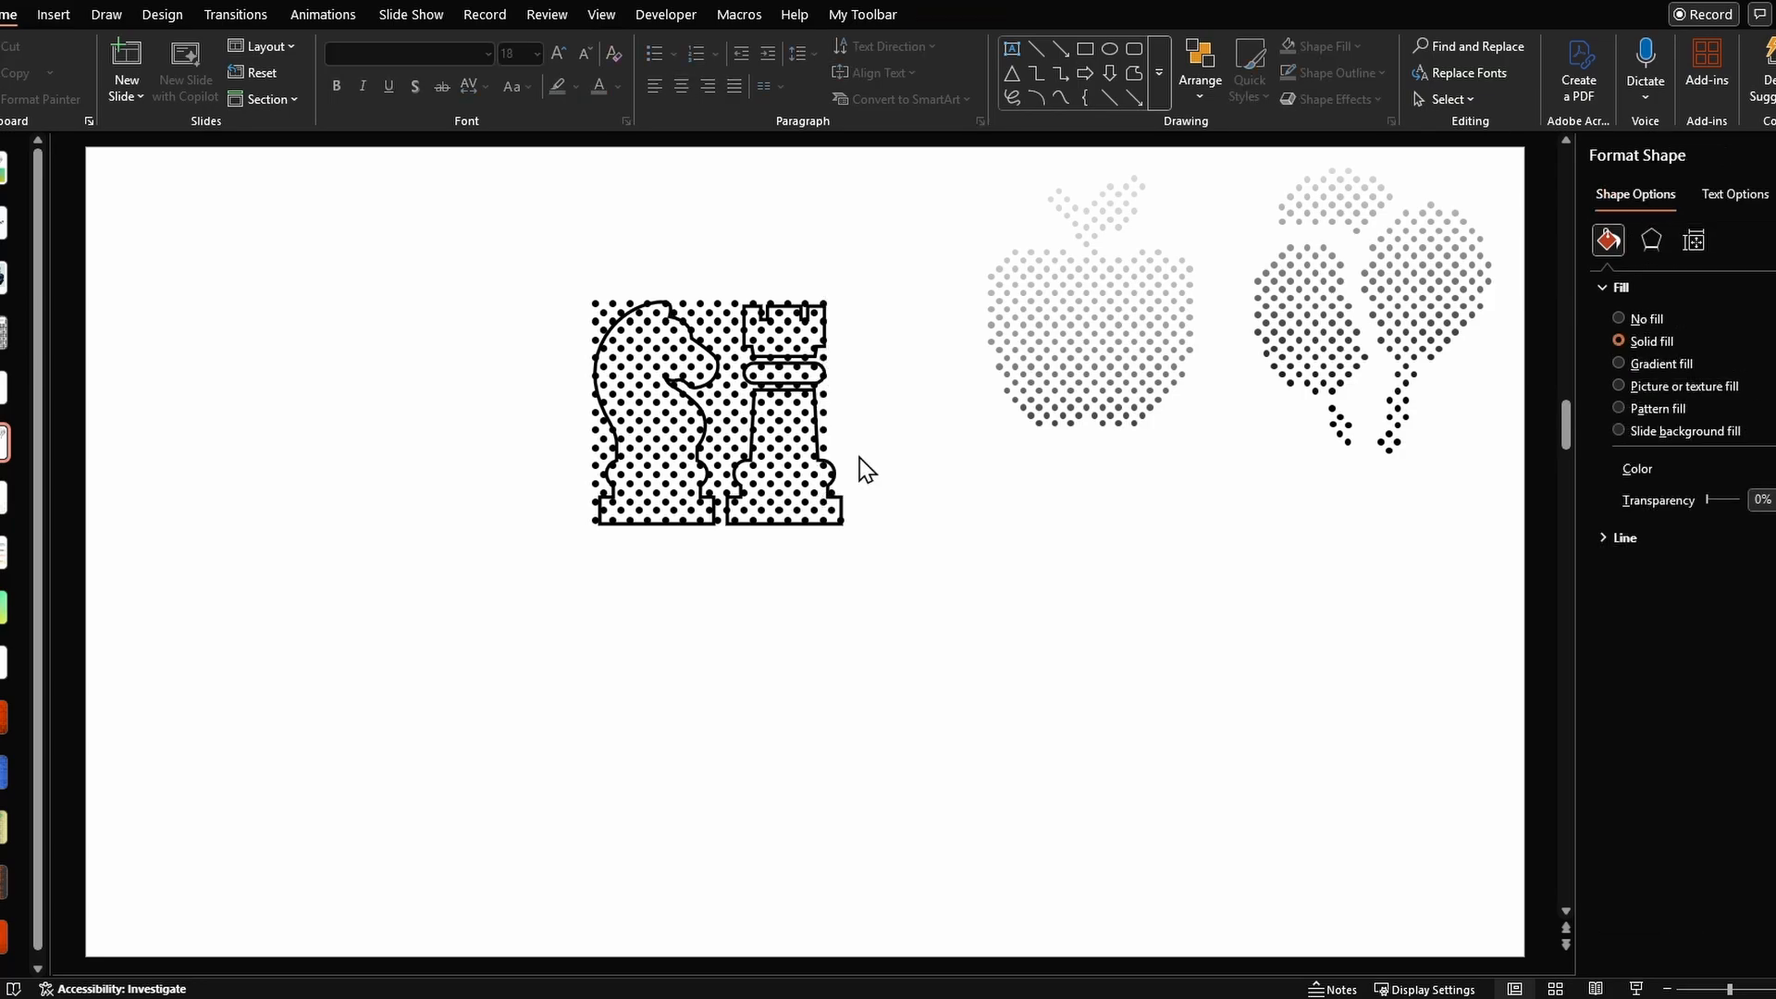
key("Delete")
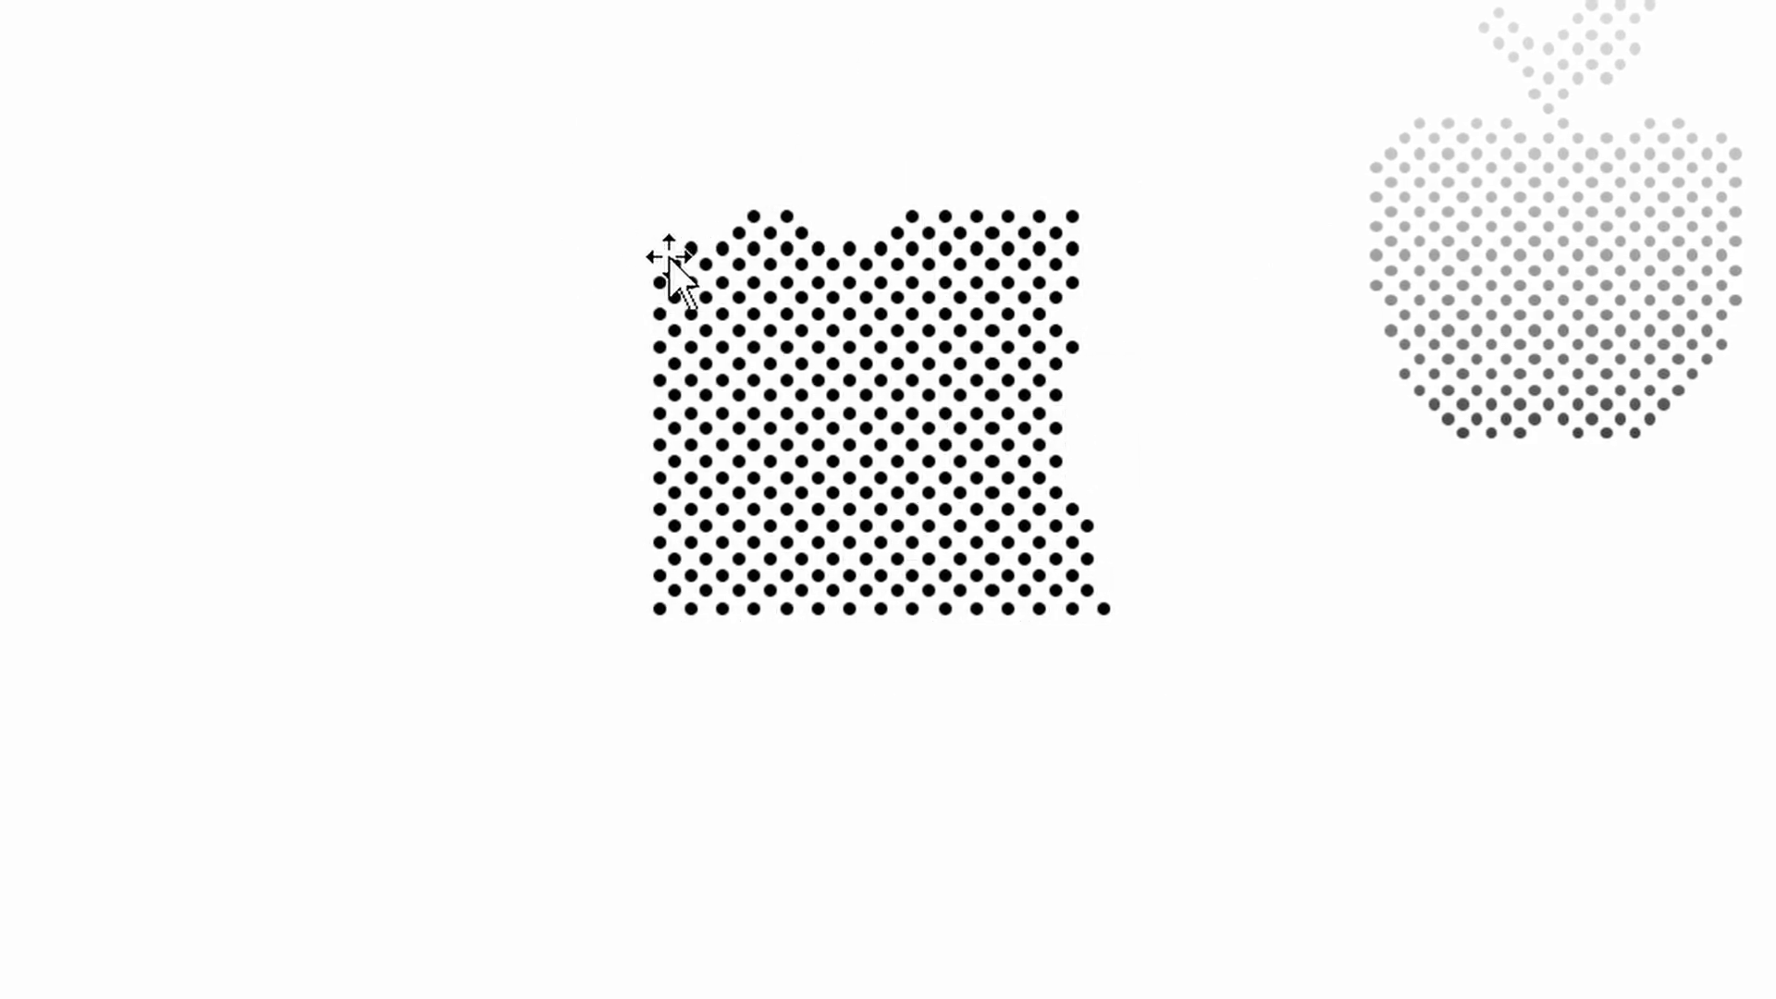
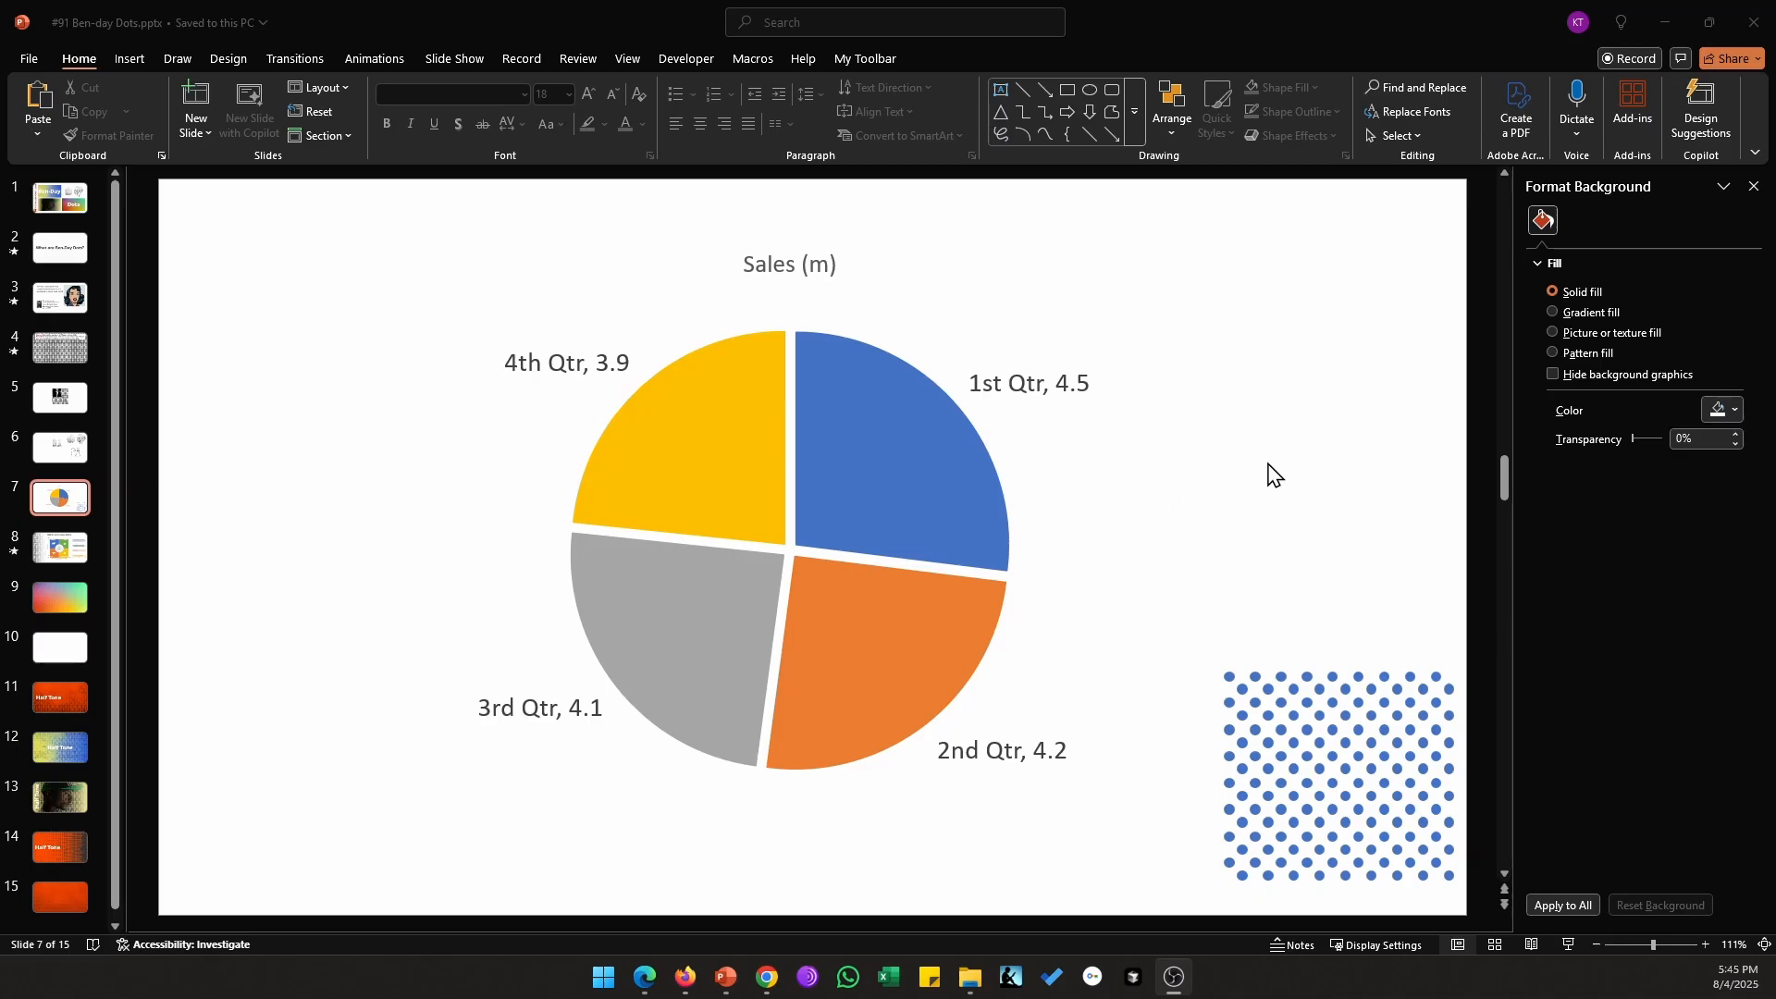
left_click(845, 342)
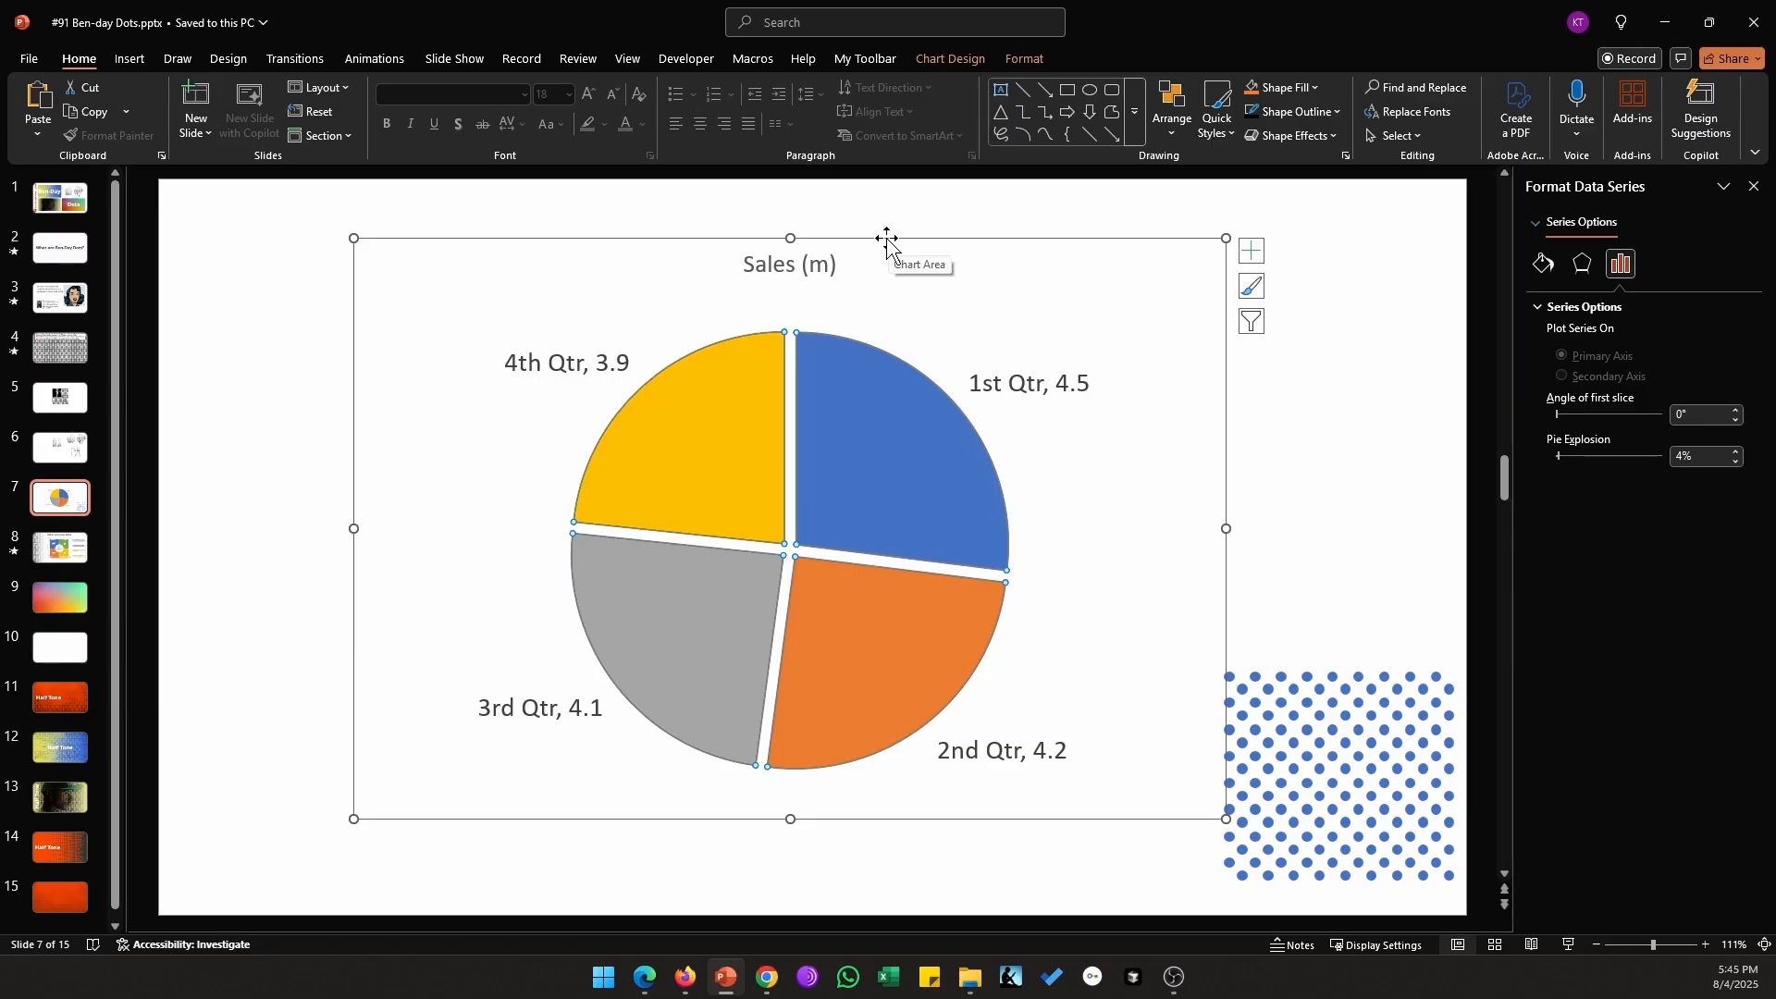
left_click(134, 55)
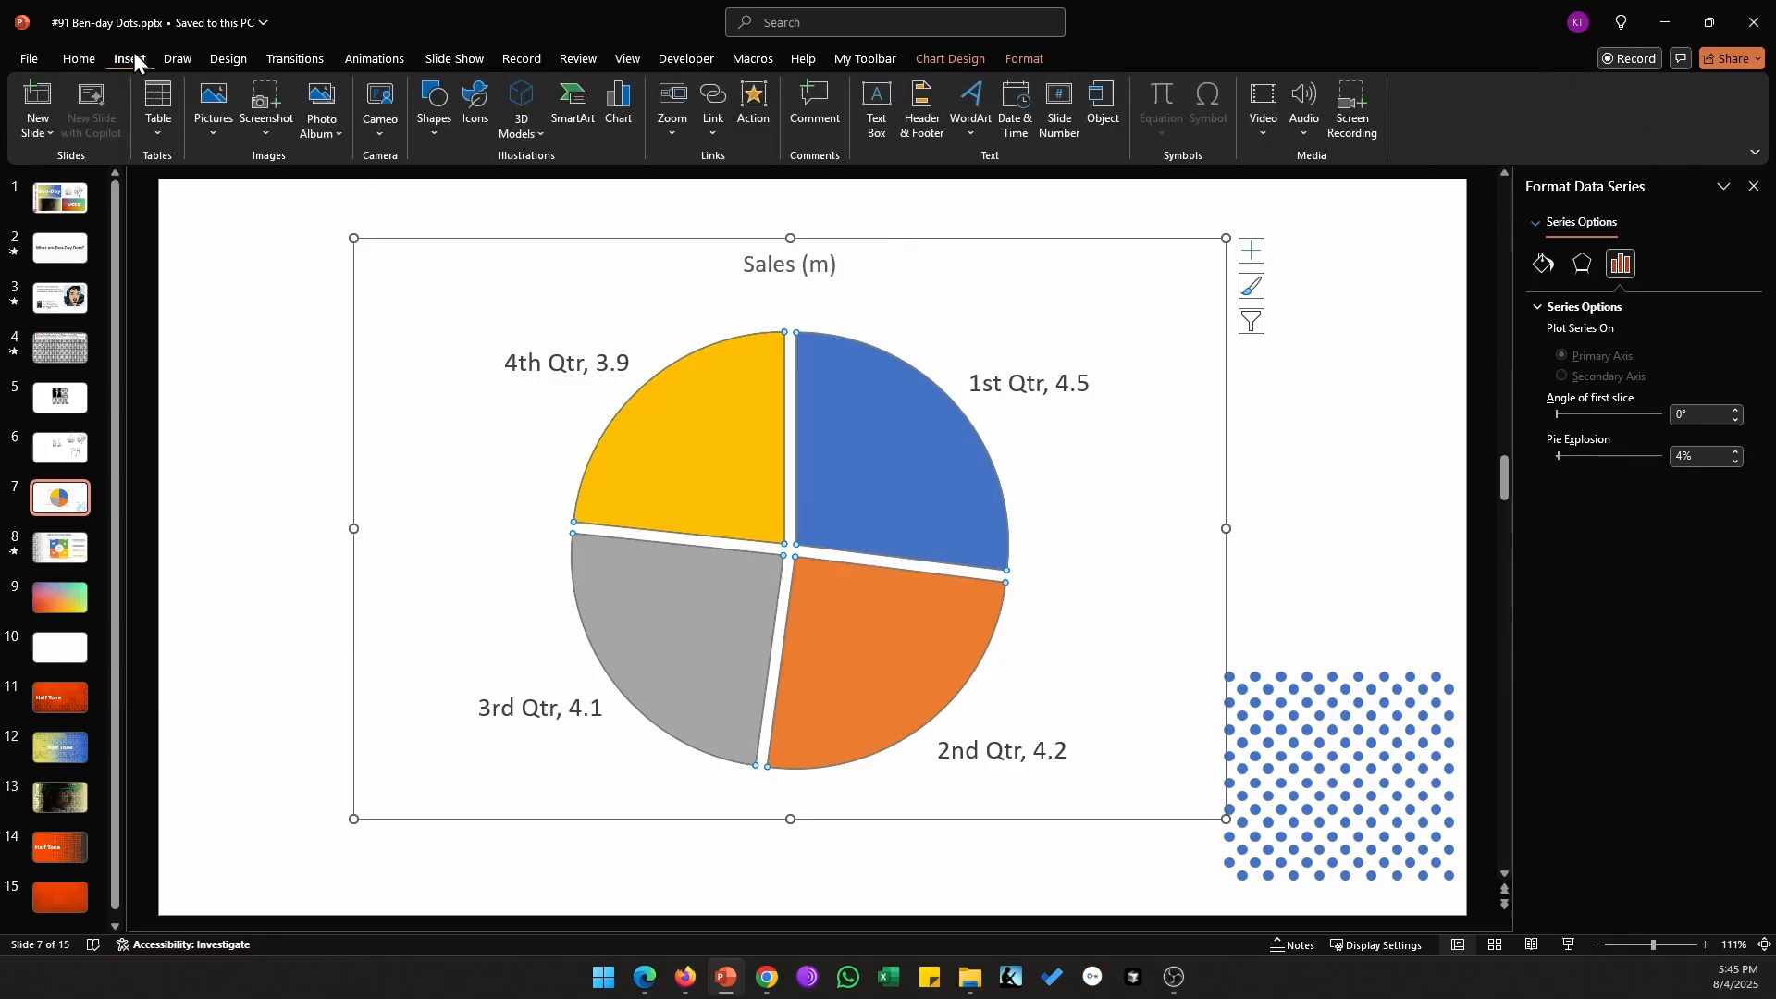
left_click(607, 104)
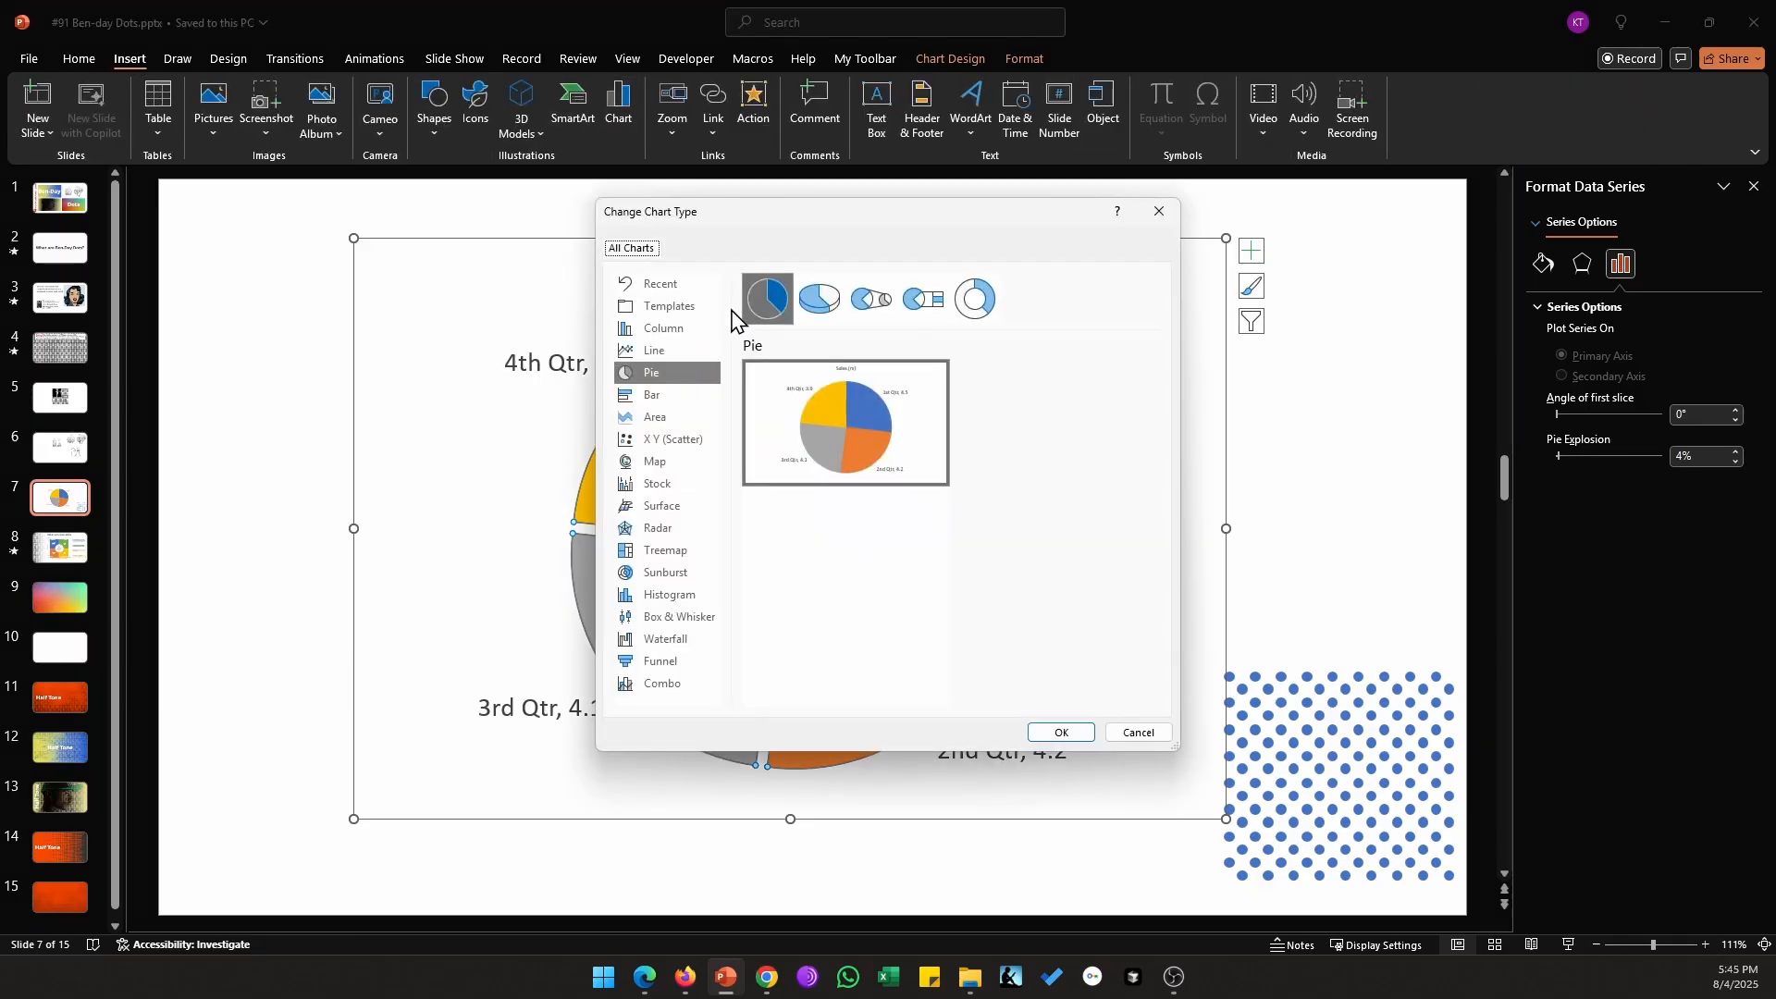
left_click(1138, 733)
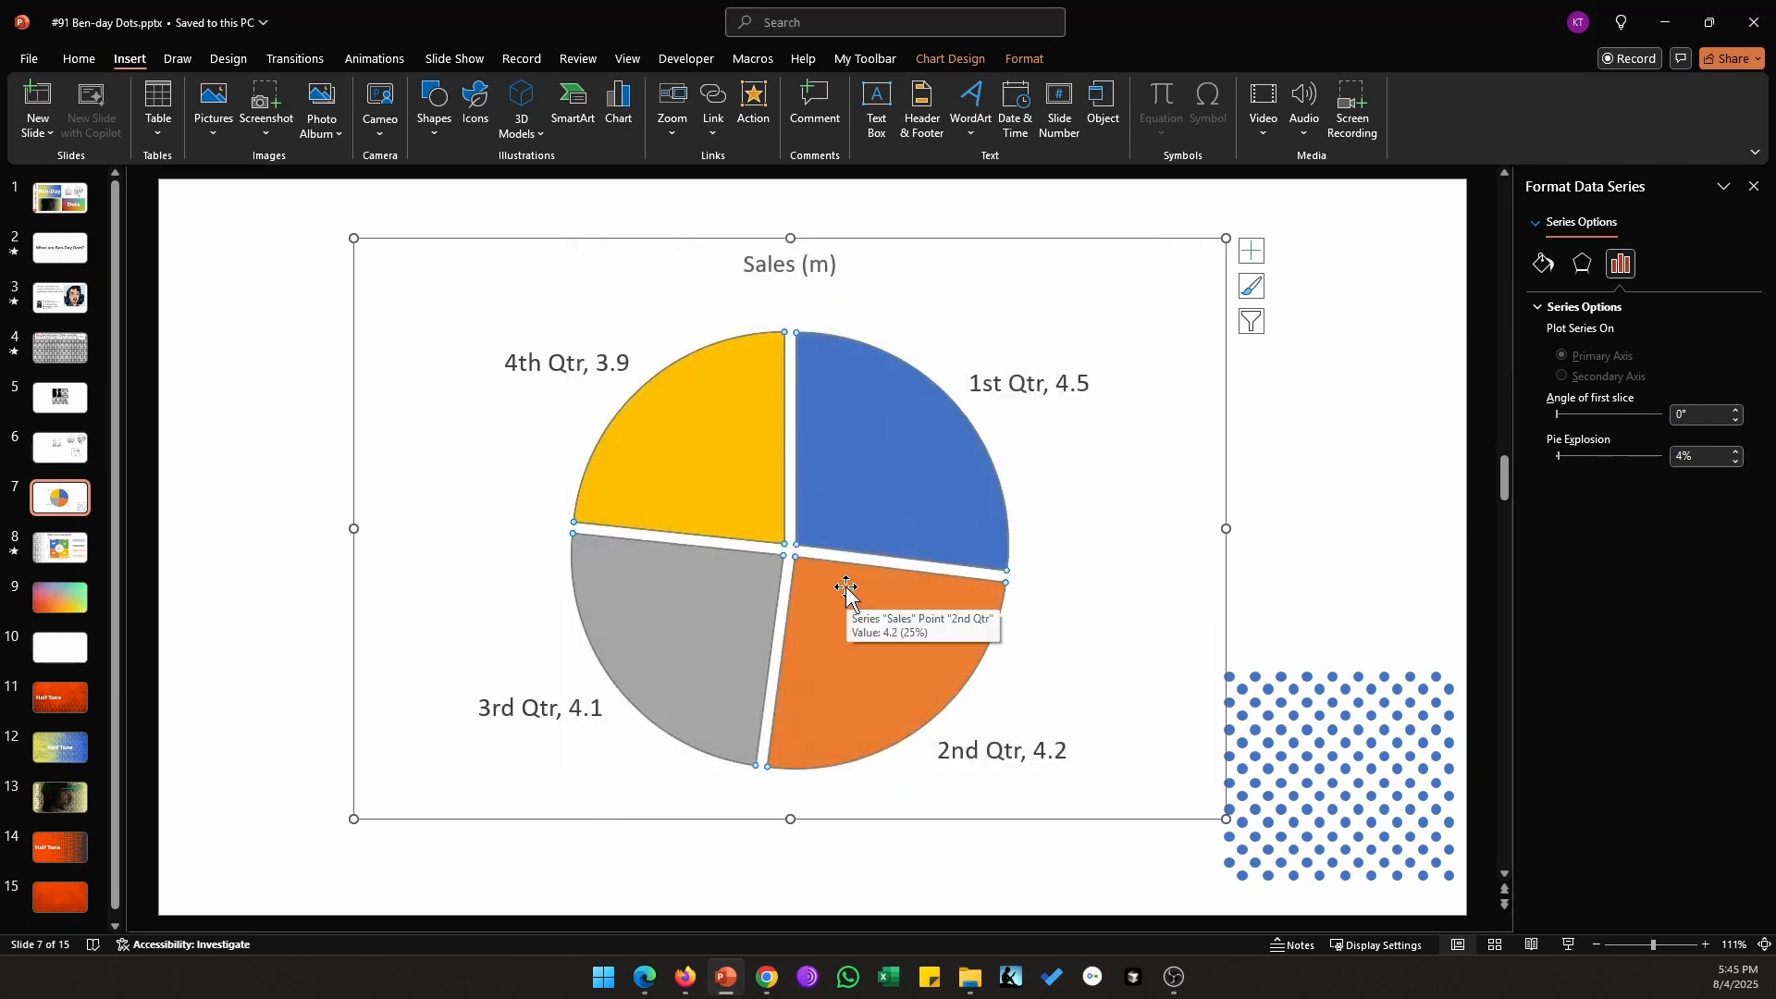
left_click(1325, 546)
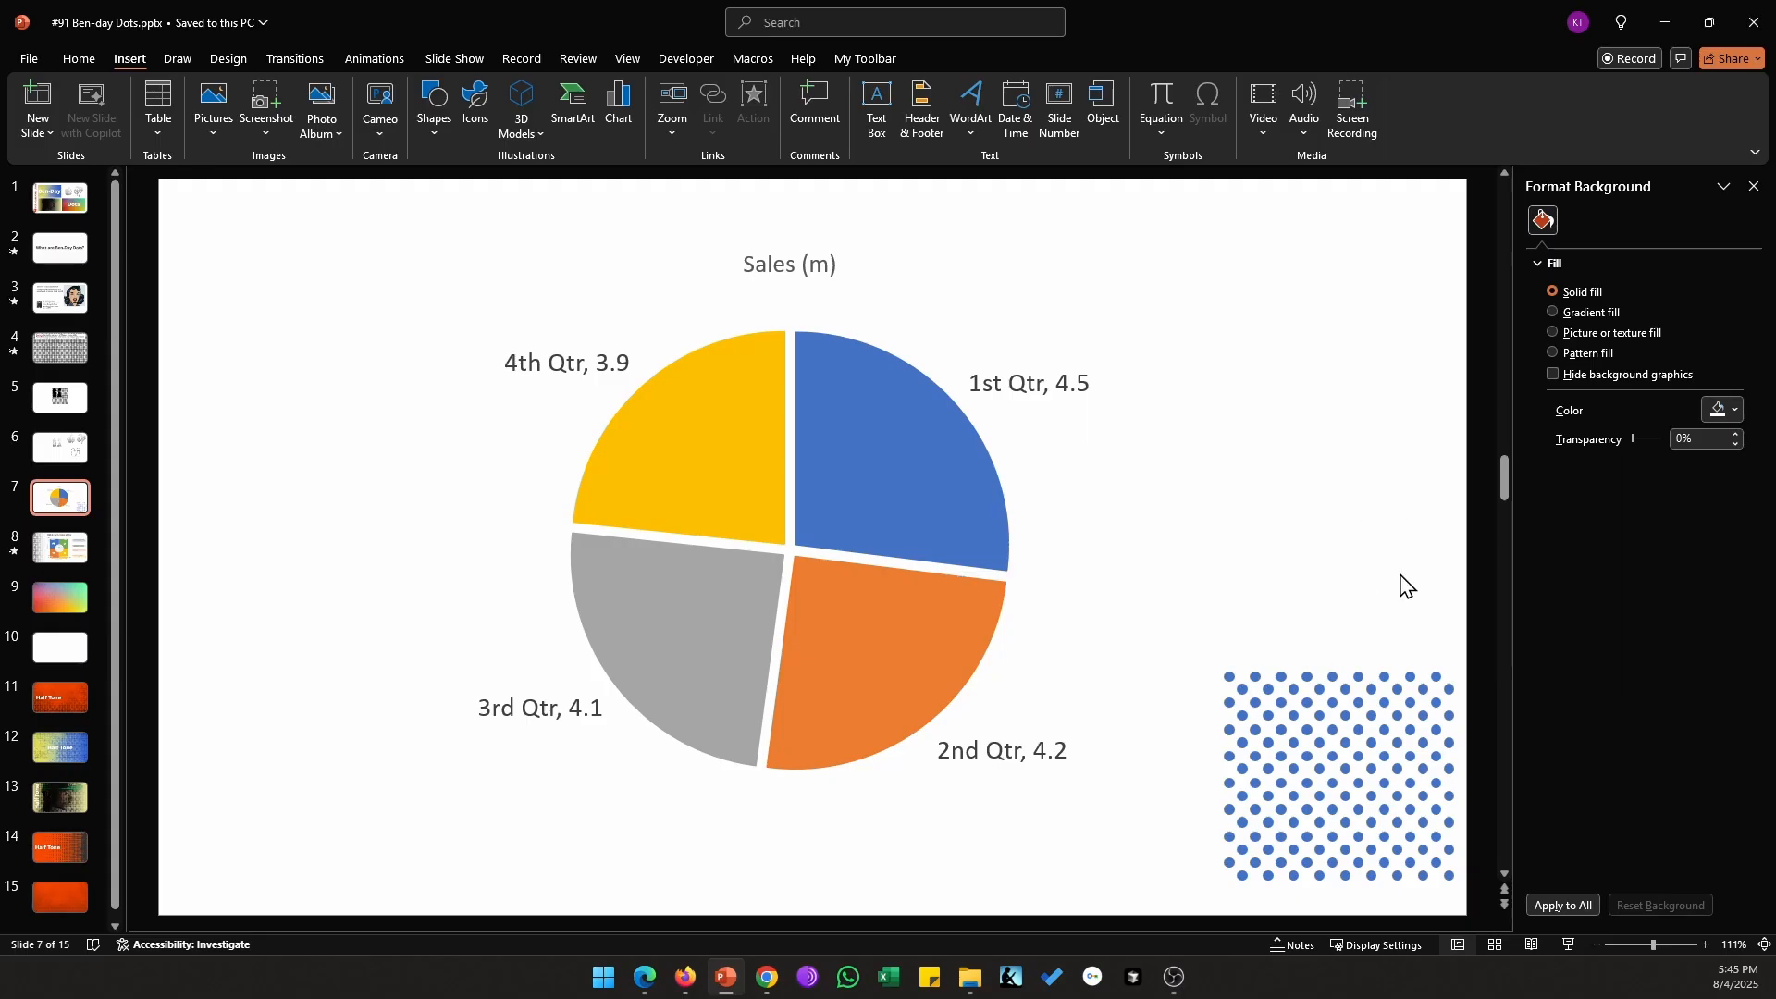
Step: Copy the blue dot pattern into the 1st Qtr pie slice as its fill and tile the picture as texture
scroll(954, 501, "up", 1)
scroll(958, 510, "up", 1)
scroll(963, 522, "down", 2)
left_click(1335, 708)
key("ctrl+c")
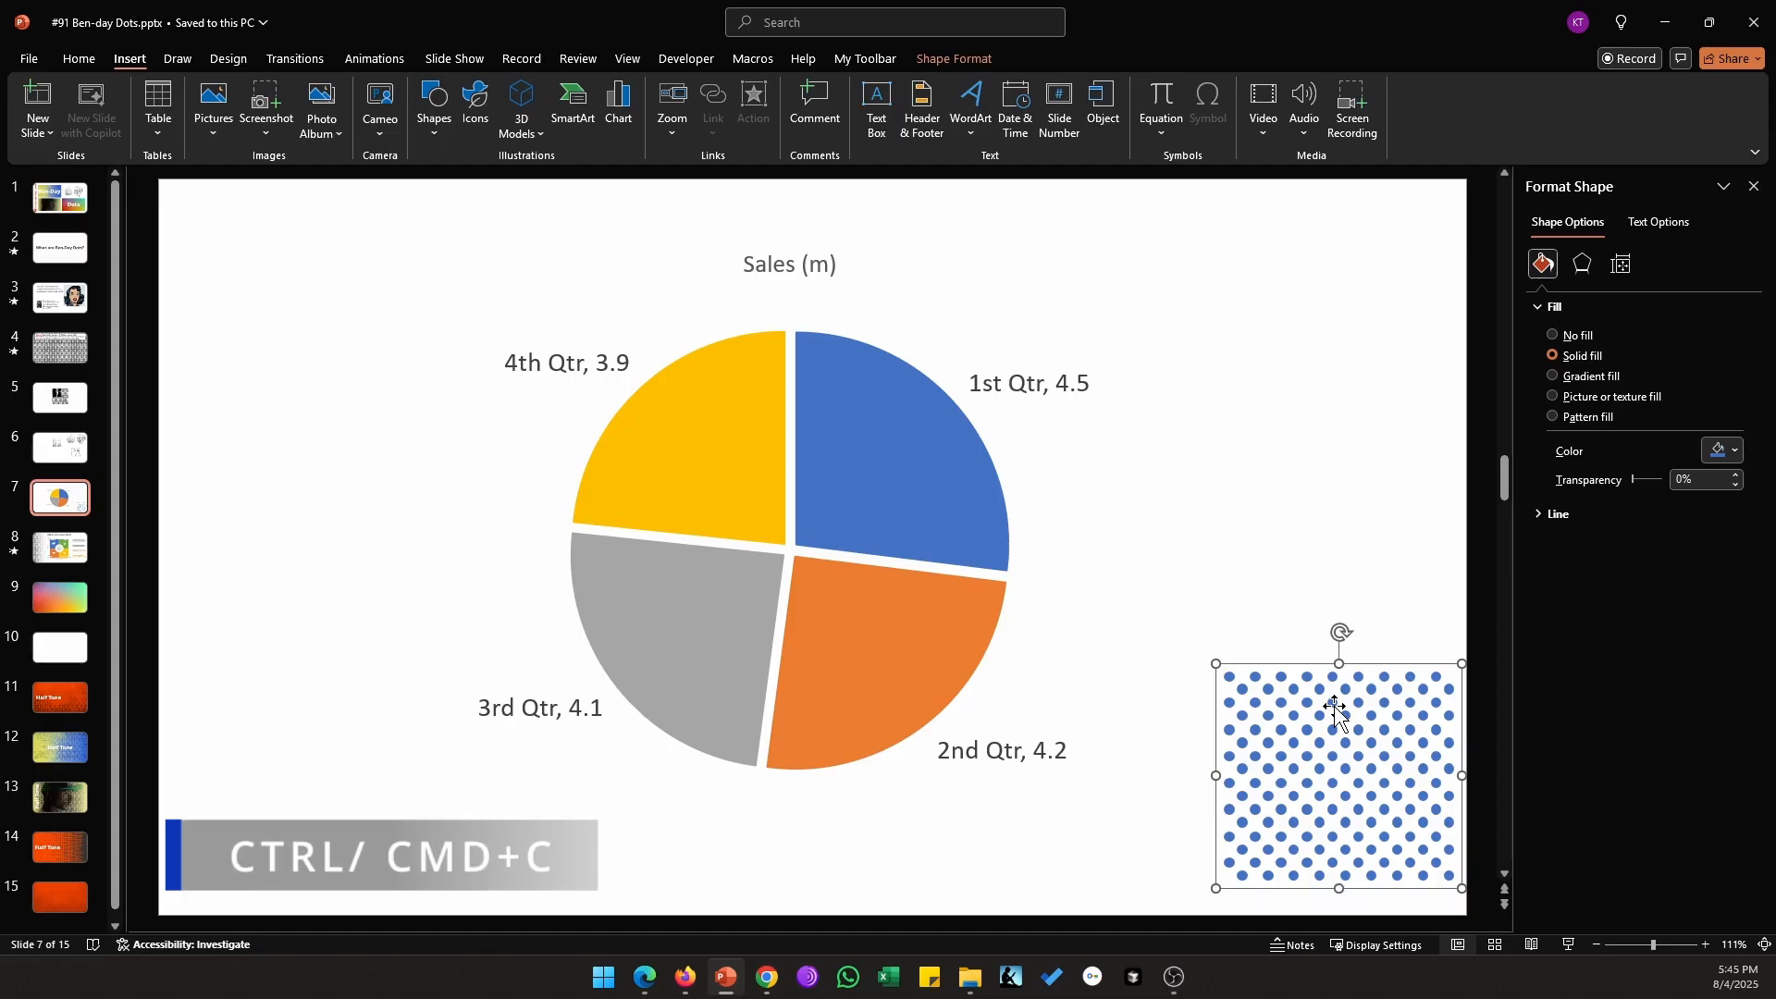
left_click(944, 483)
left_click(937, 474)
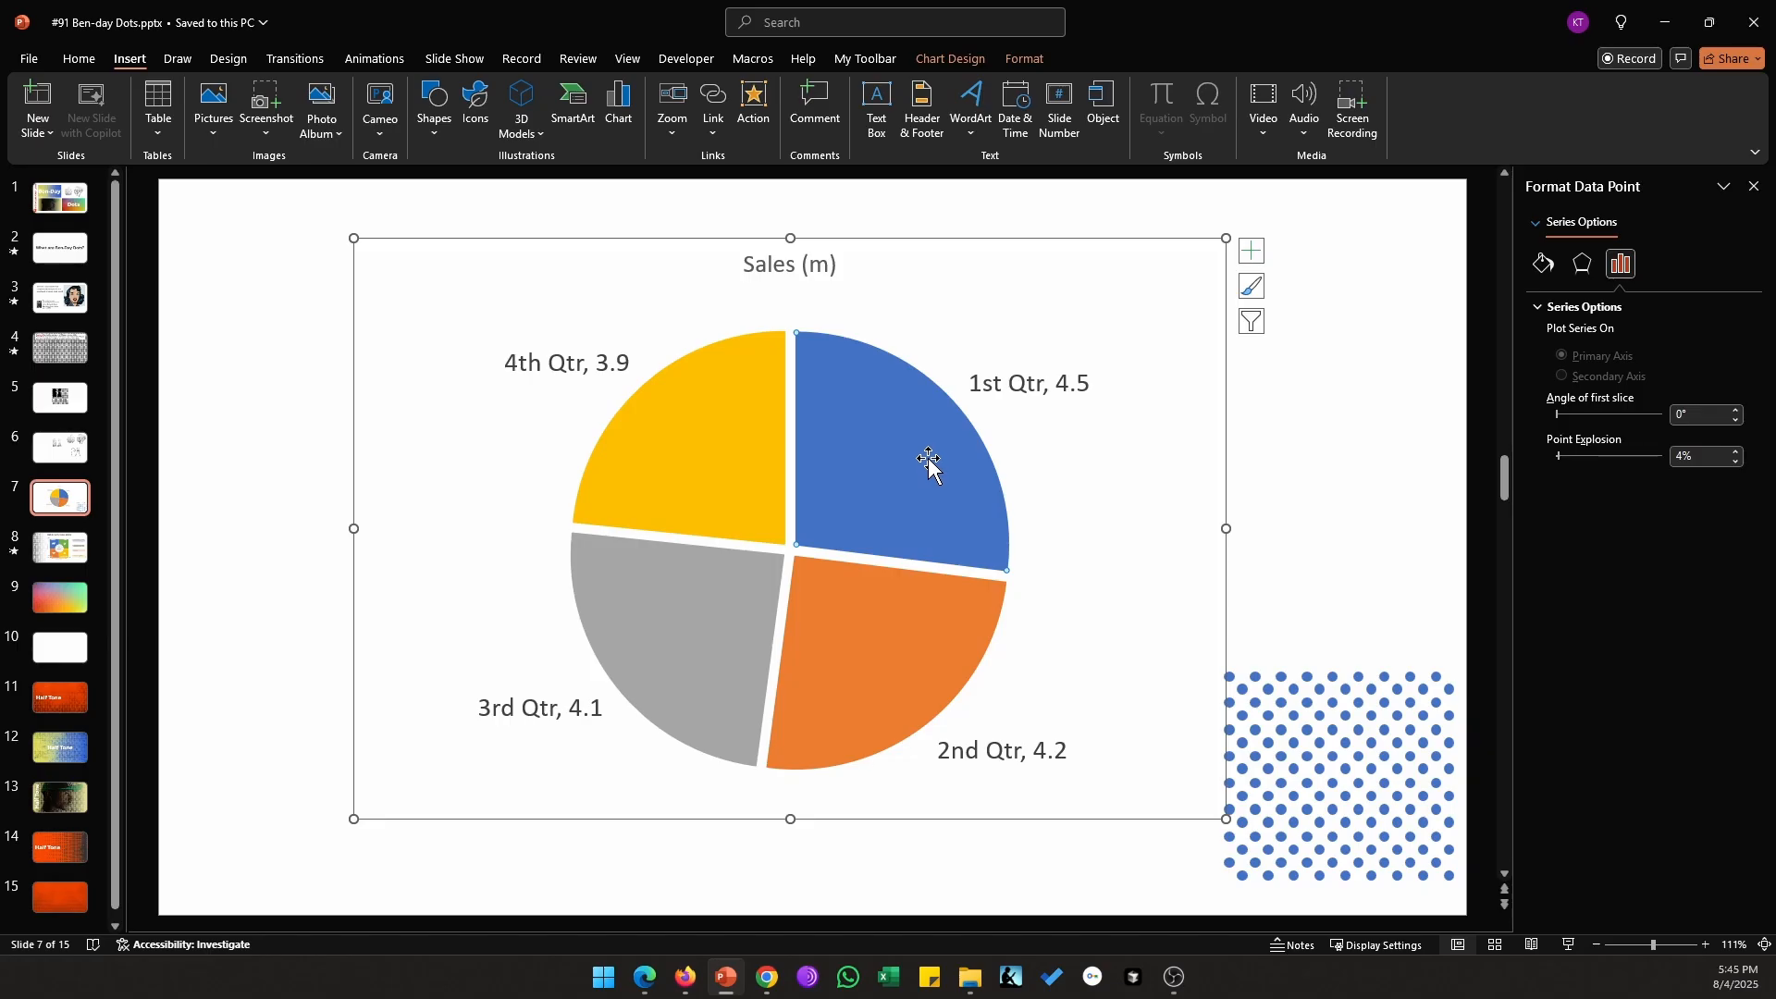
key("ctrl+v")
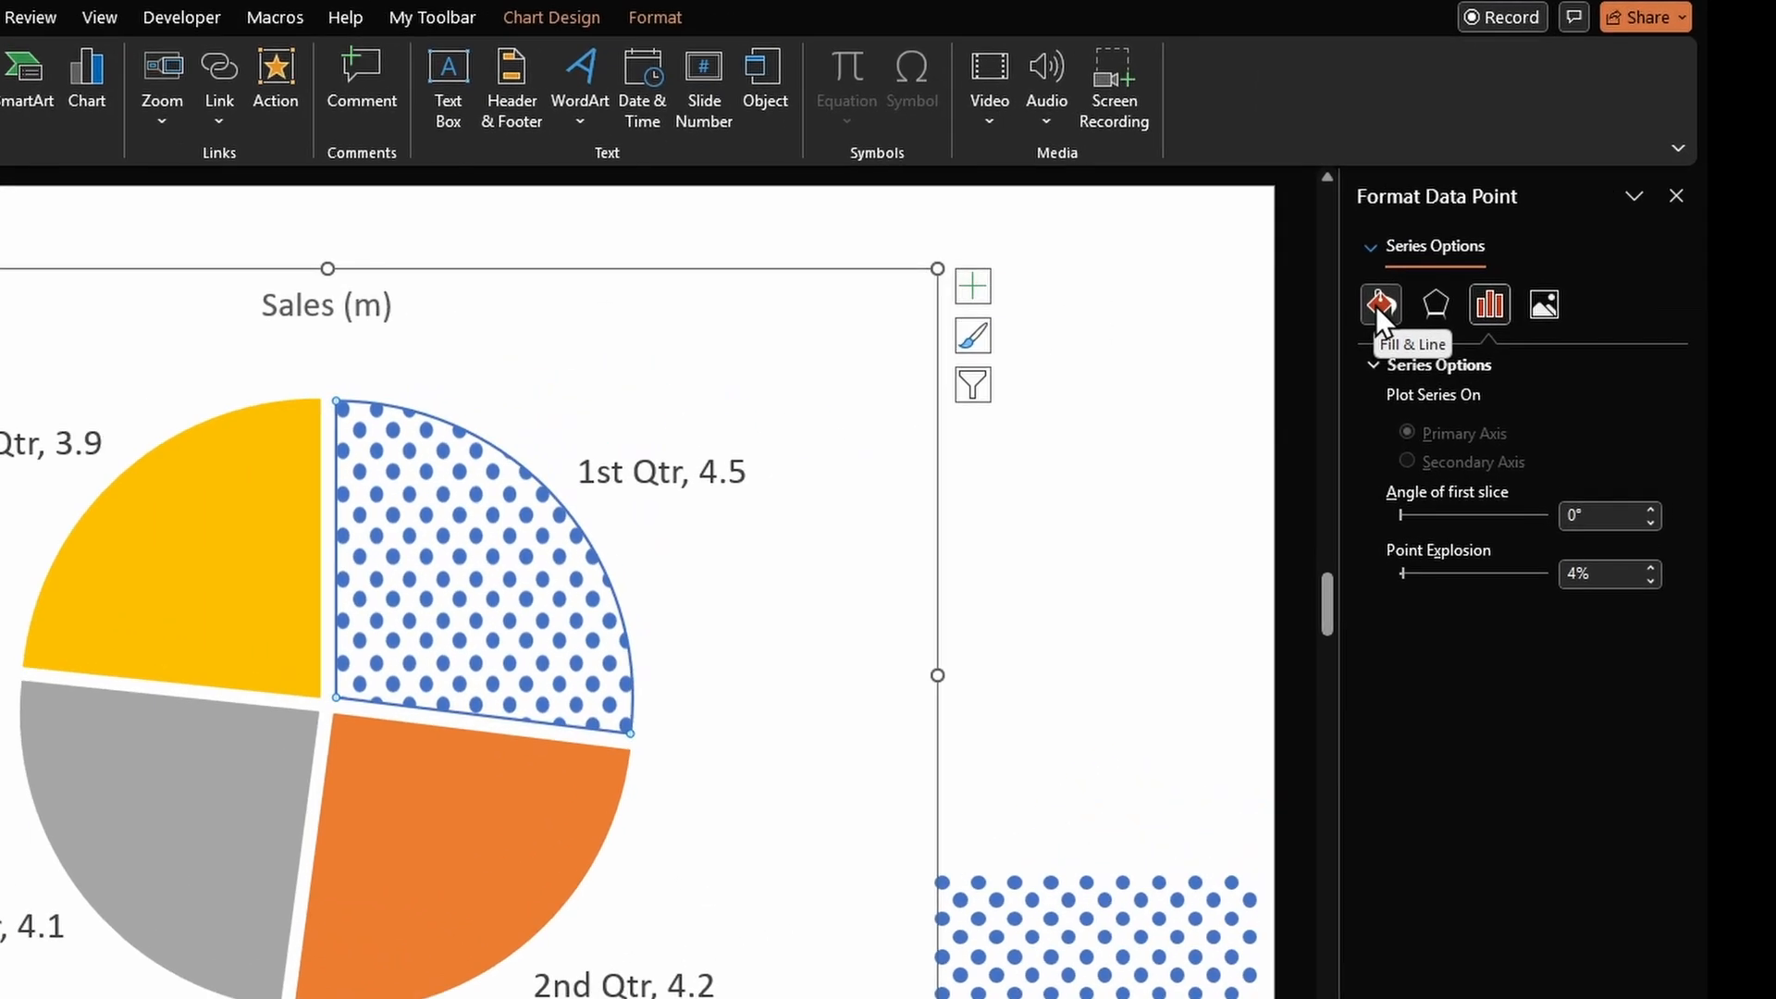
left_click(1377, 305)
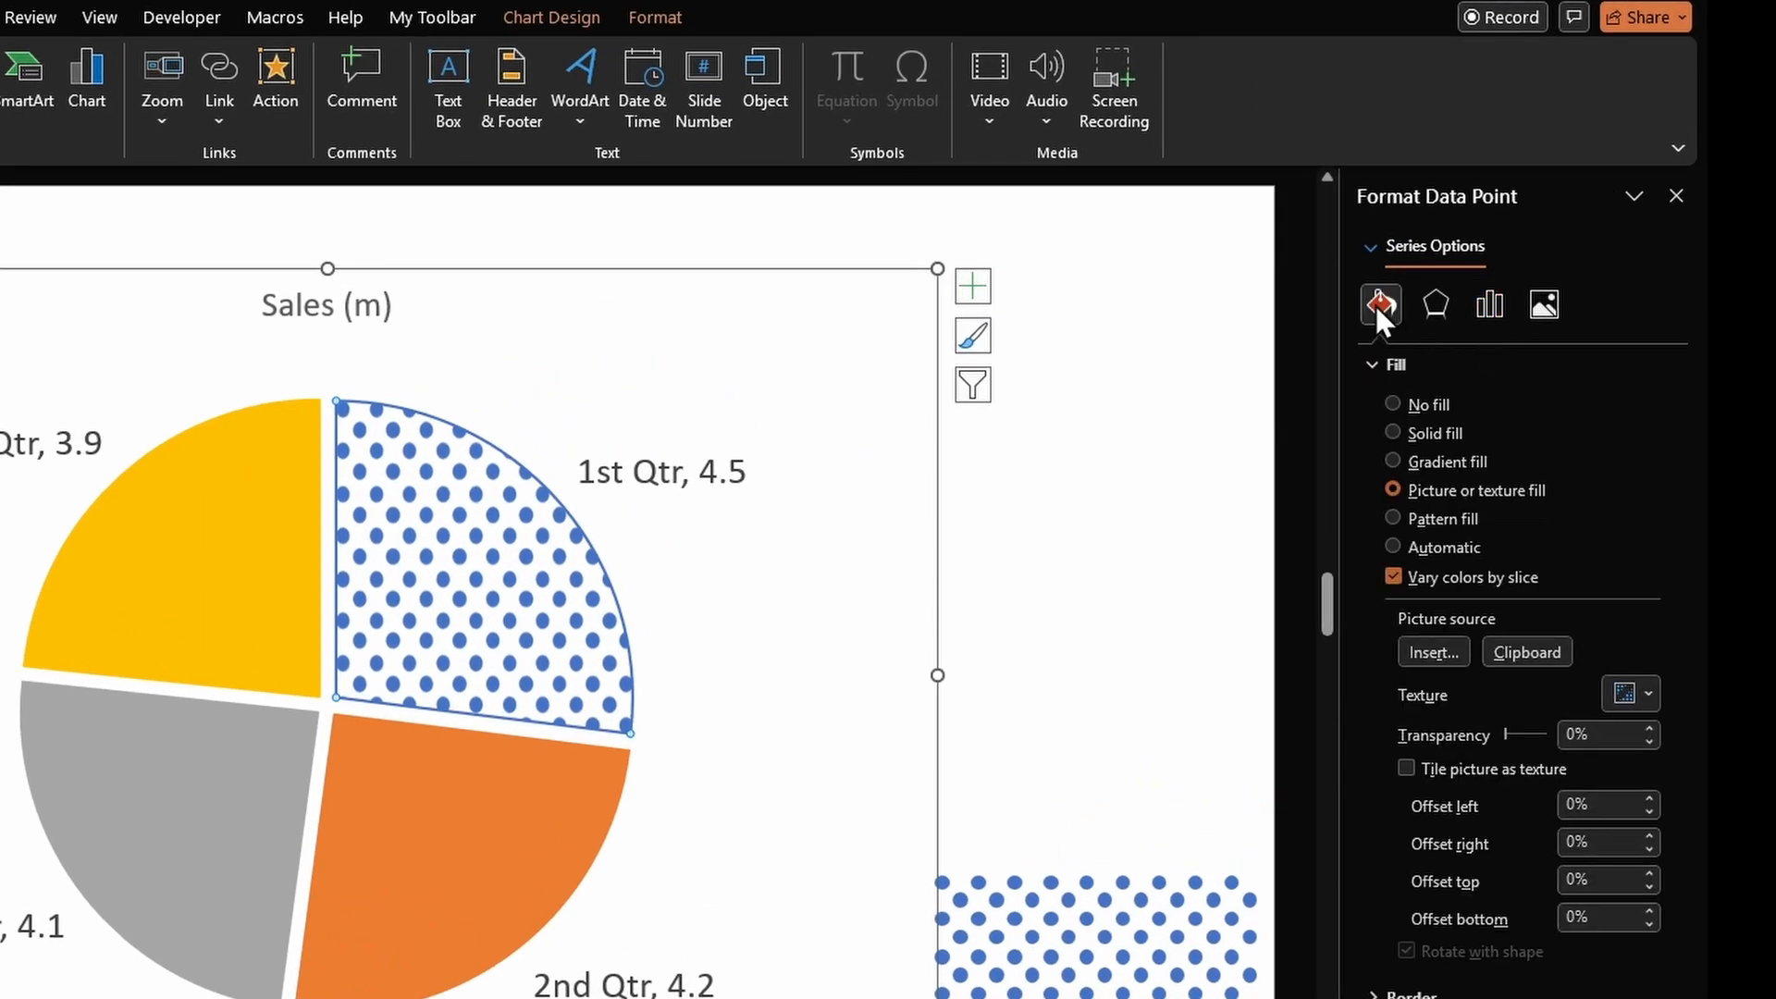
left_click(1446, 772)
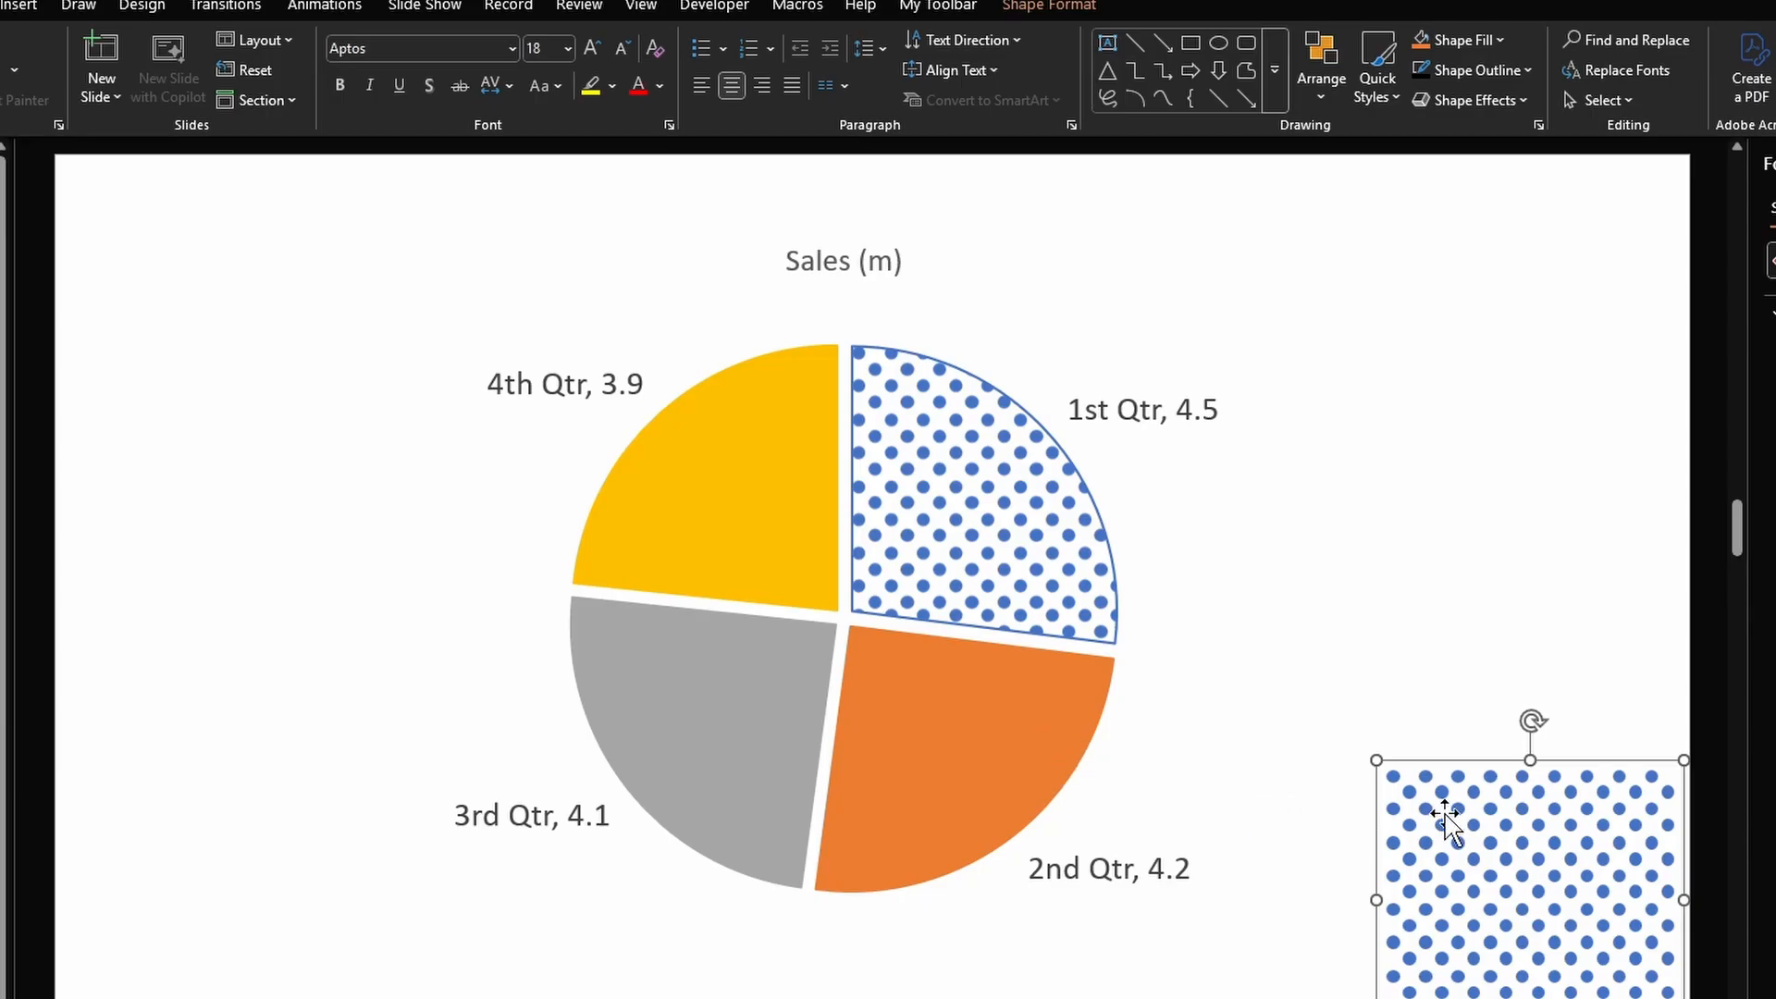
Step: Change the blue dots in the pattern group to isosceles triangles and fill them orange
left_click(1057, 8)
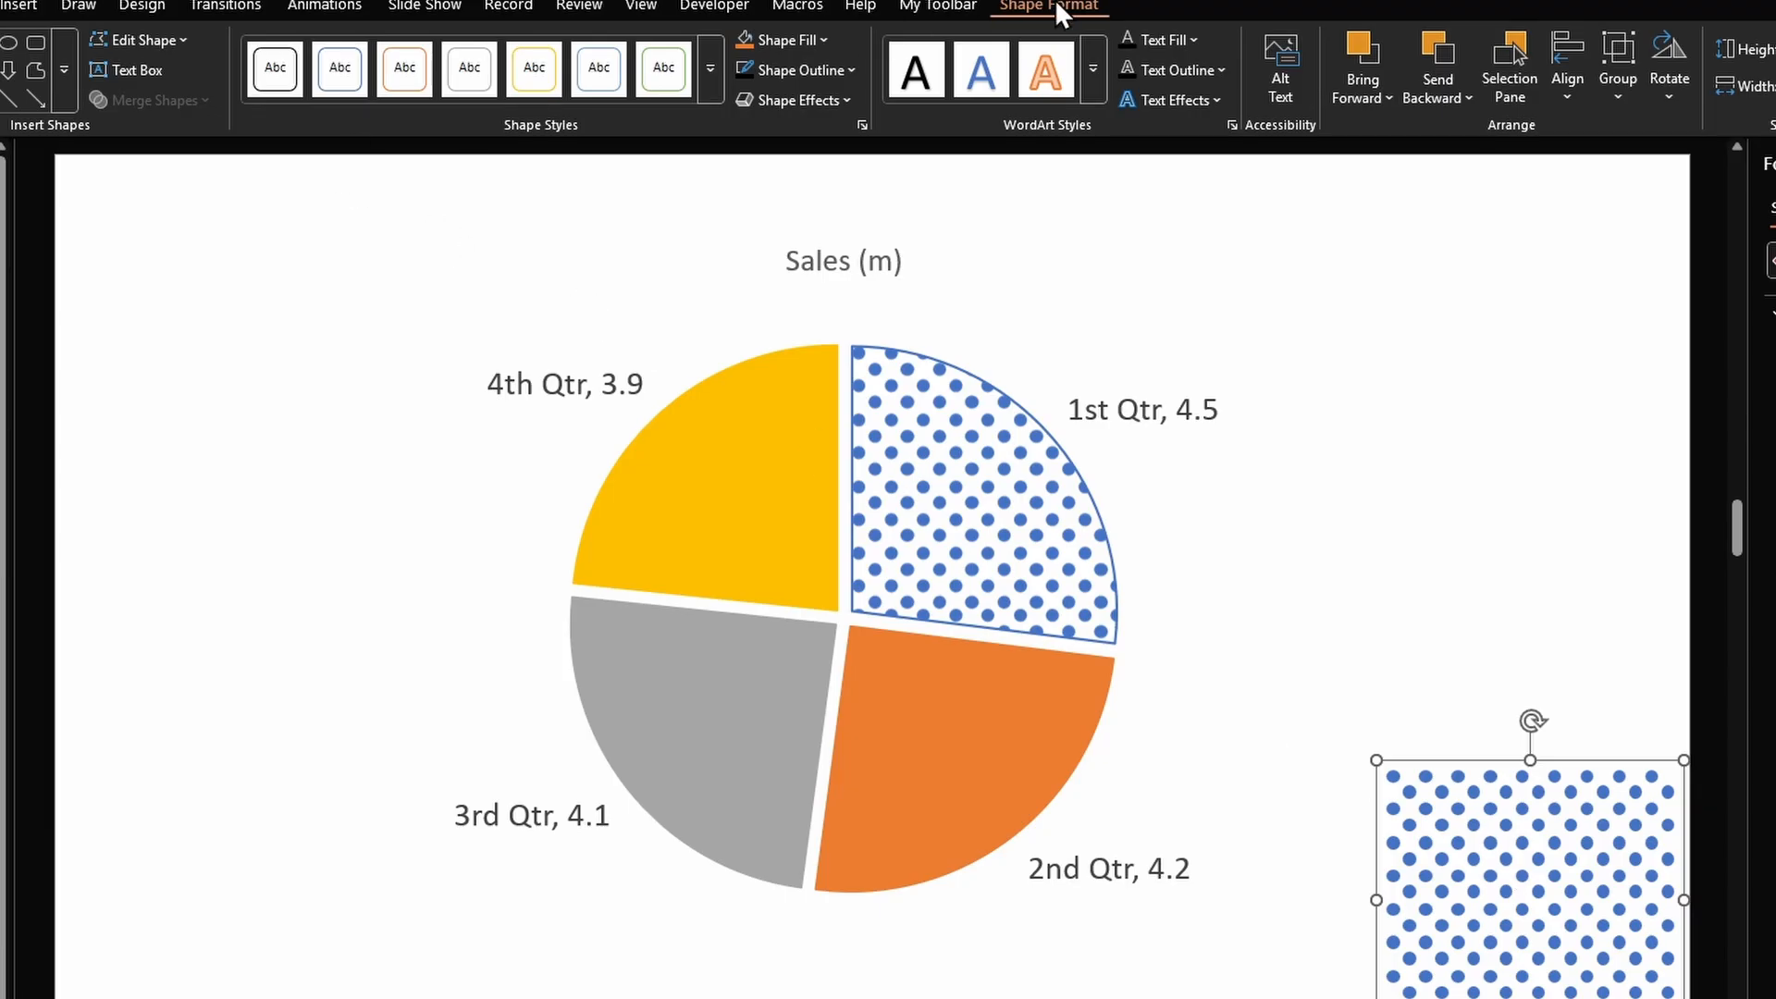
left_click(176, 43)
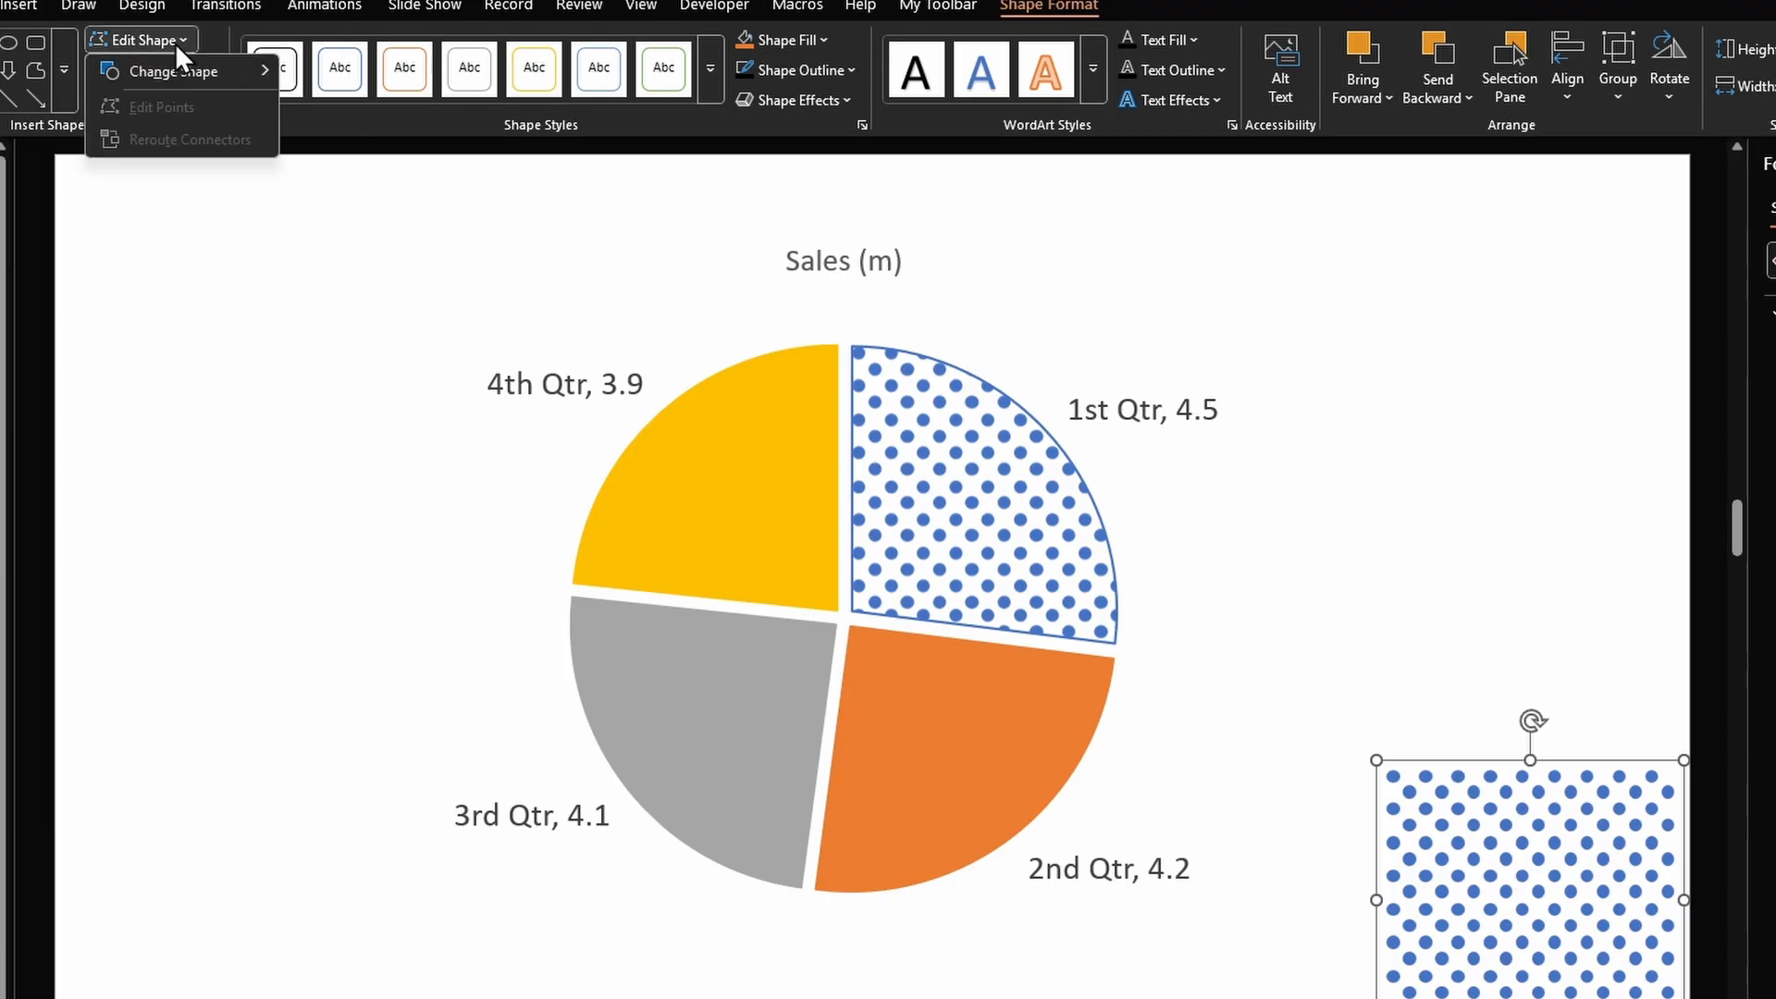
mouse_move(198, 76)
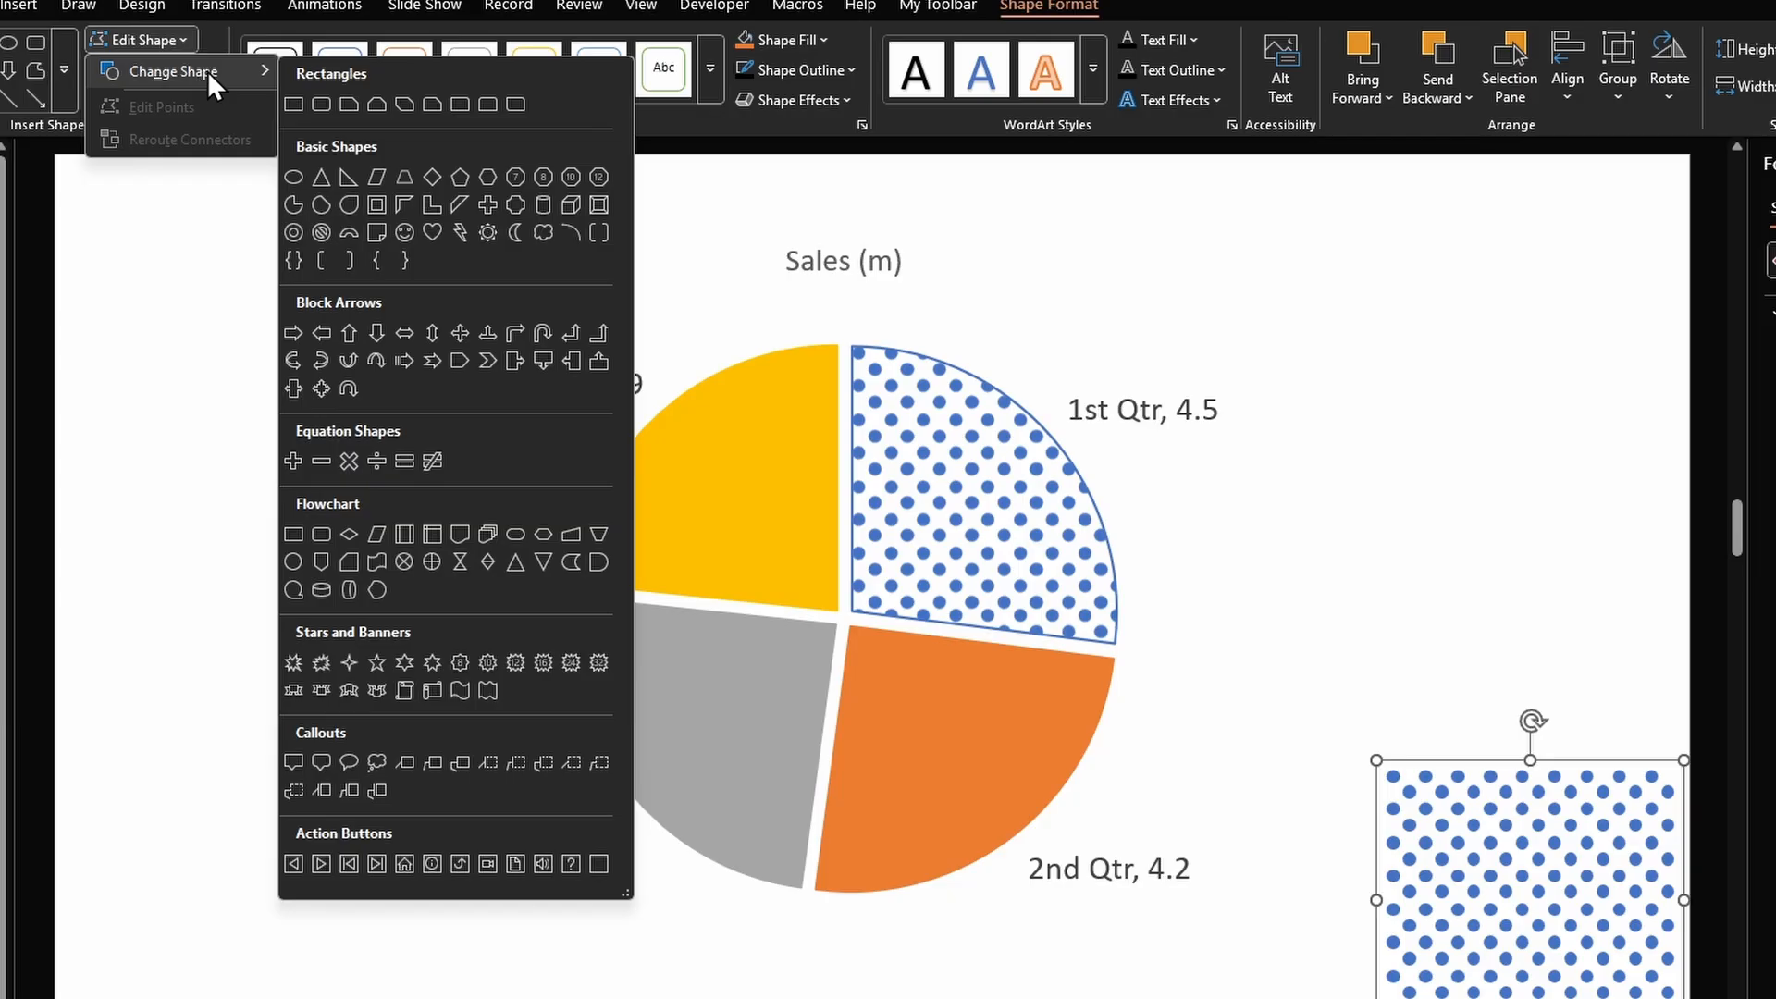
left_click(321, 178)
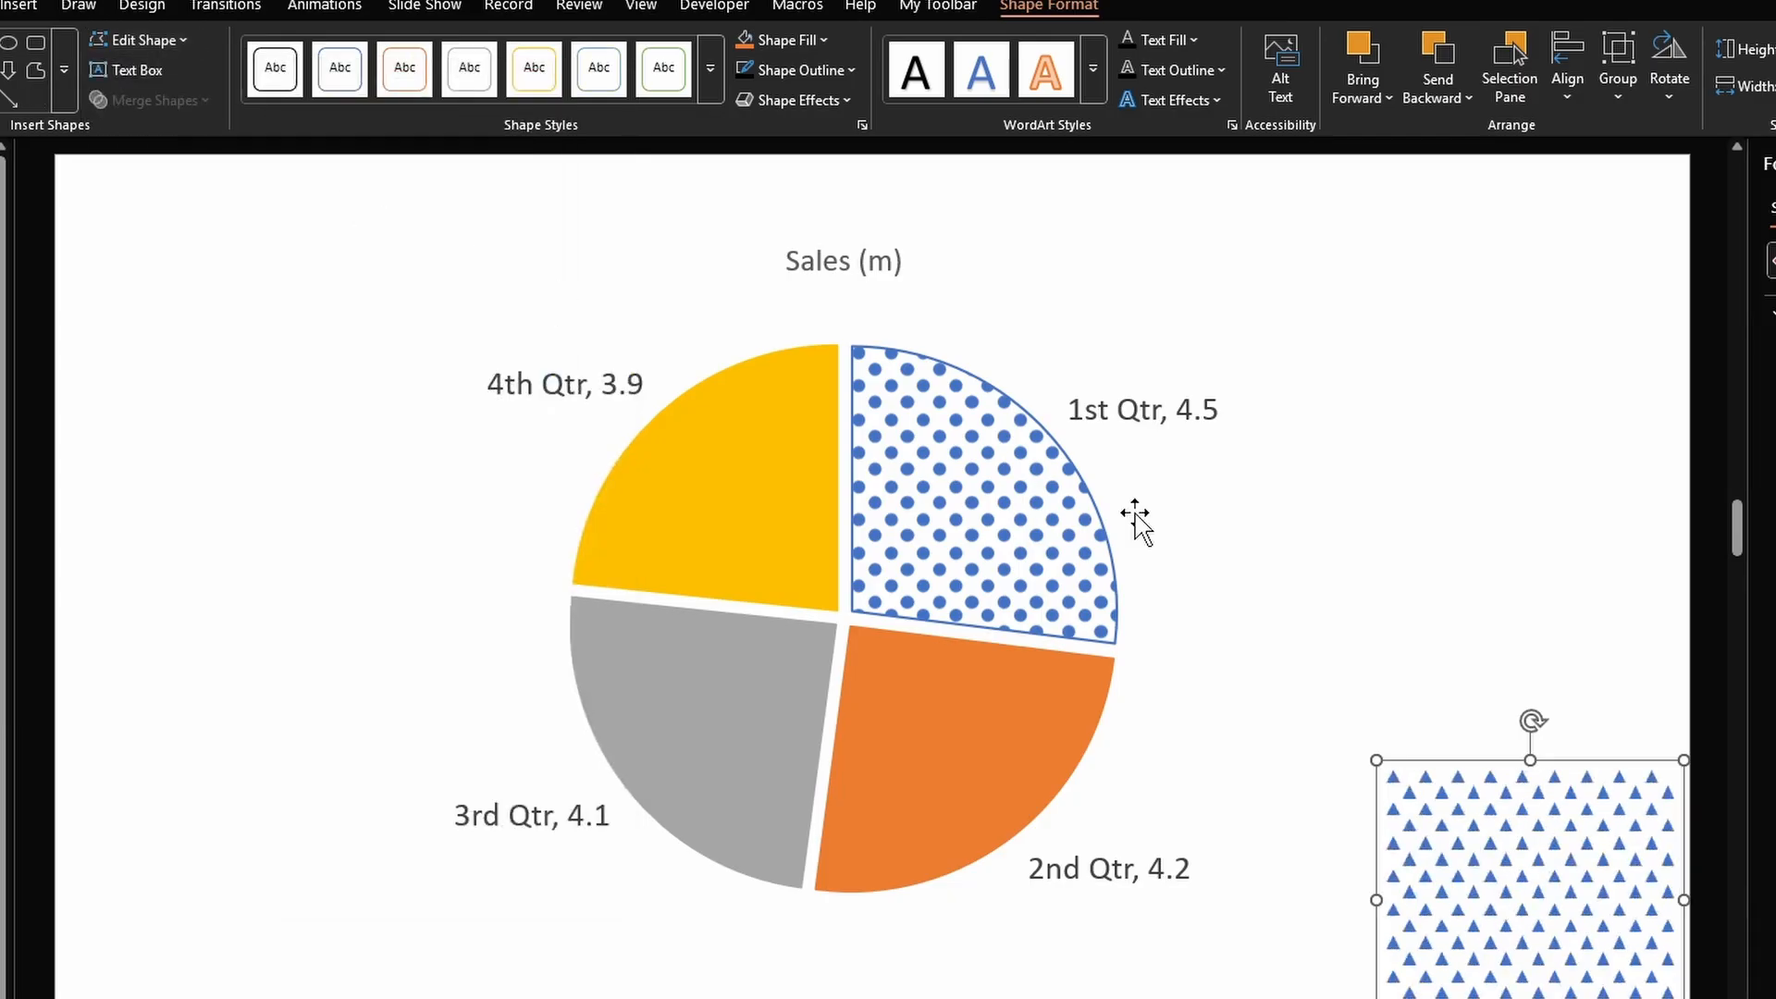
left_click(746, 37)
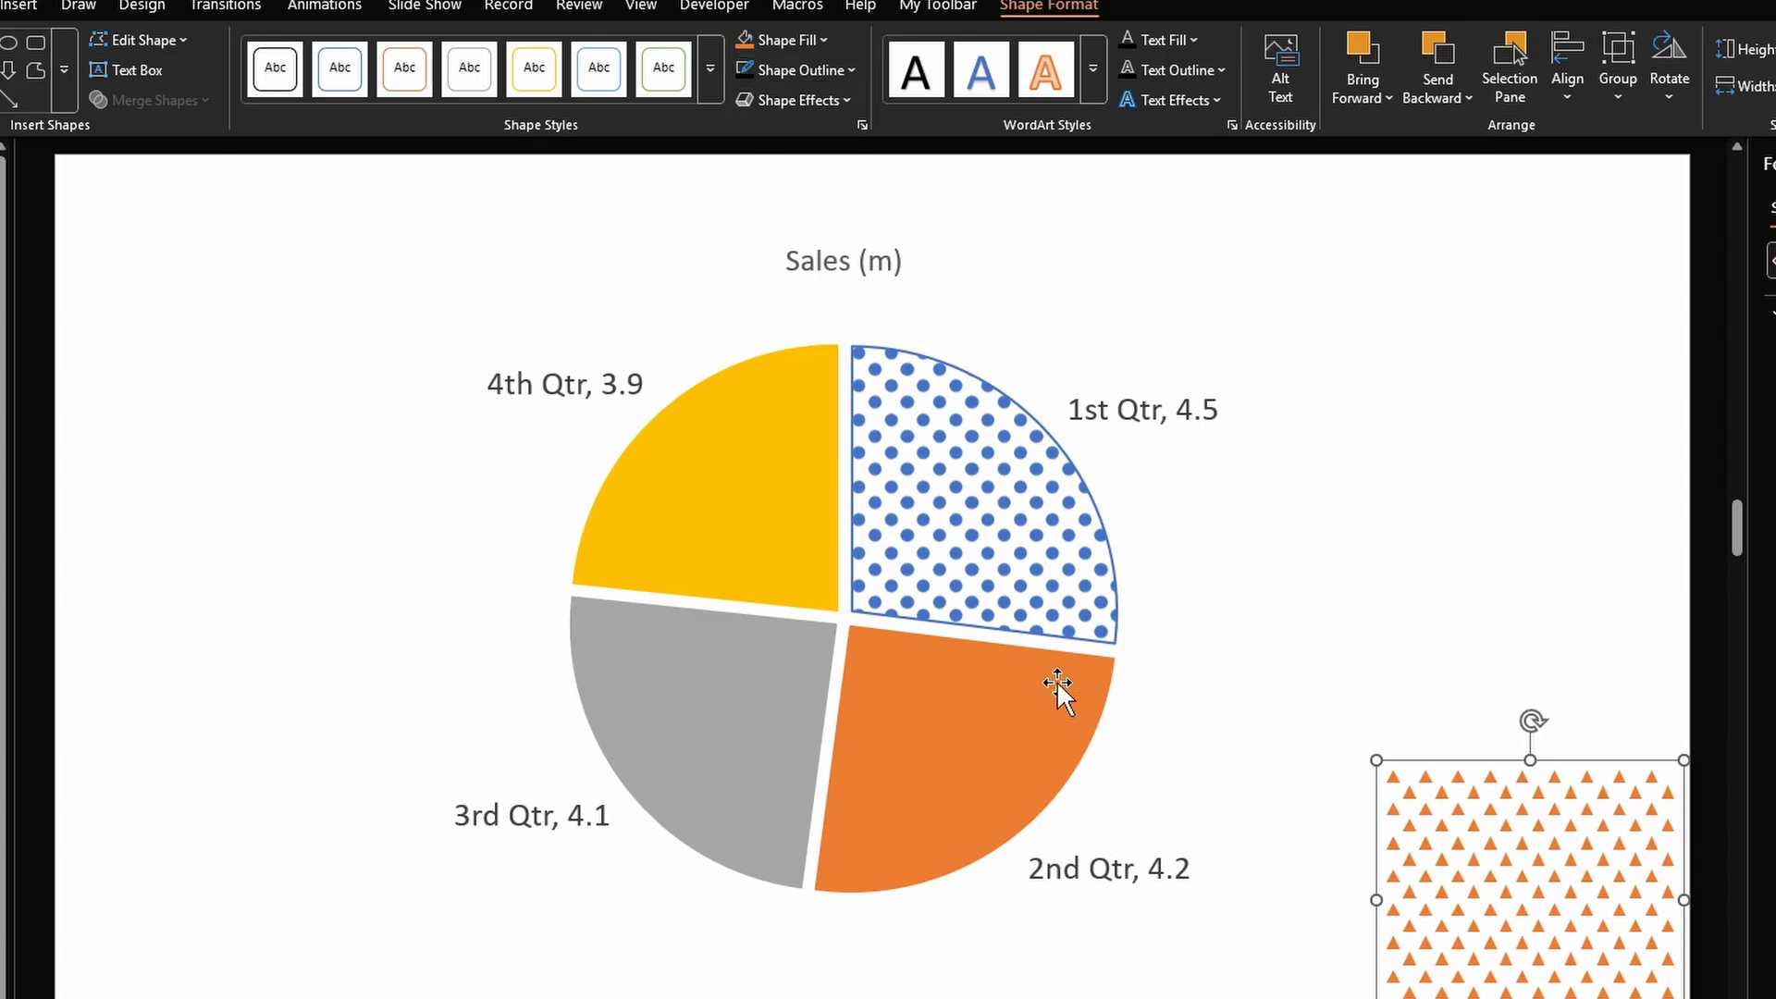
Step: Fill the 2nd Qtr pie slice with the orange triangle pattern and tile the picture as texture
left_click(1045, 719)
left_click(1032, 733)
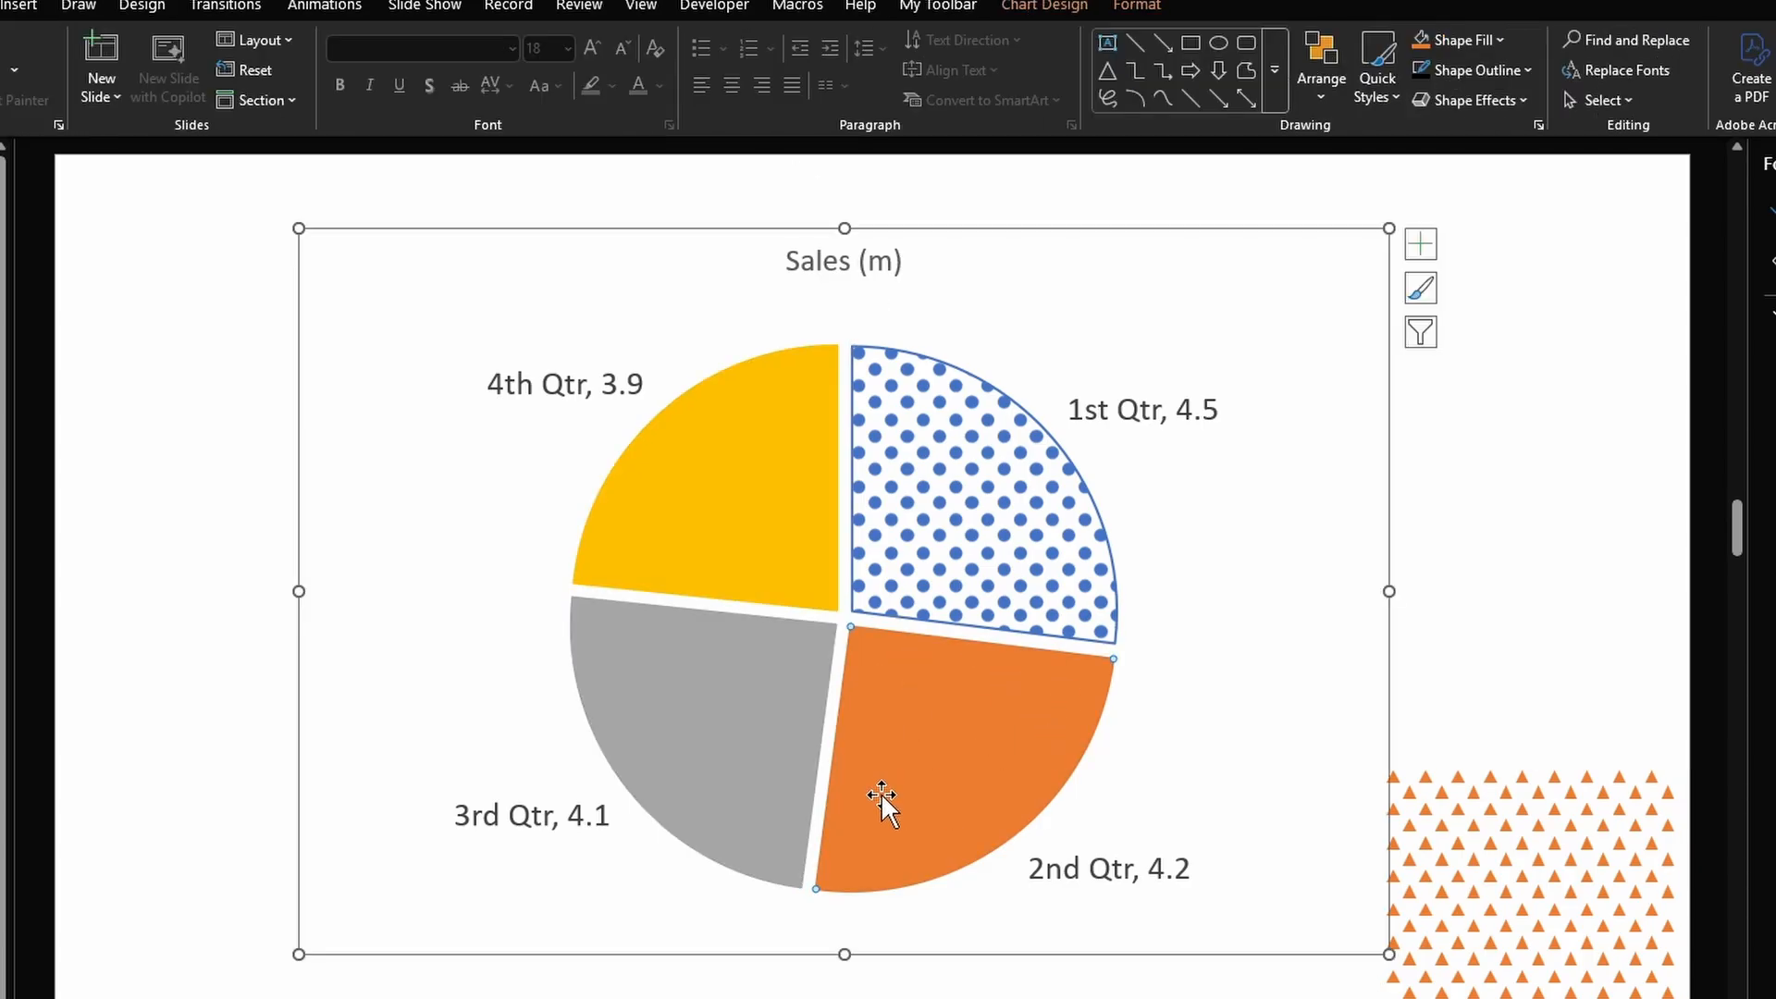
key("ctrl+v")
double_click(913, 724)
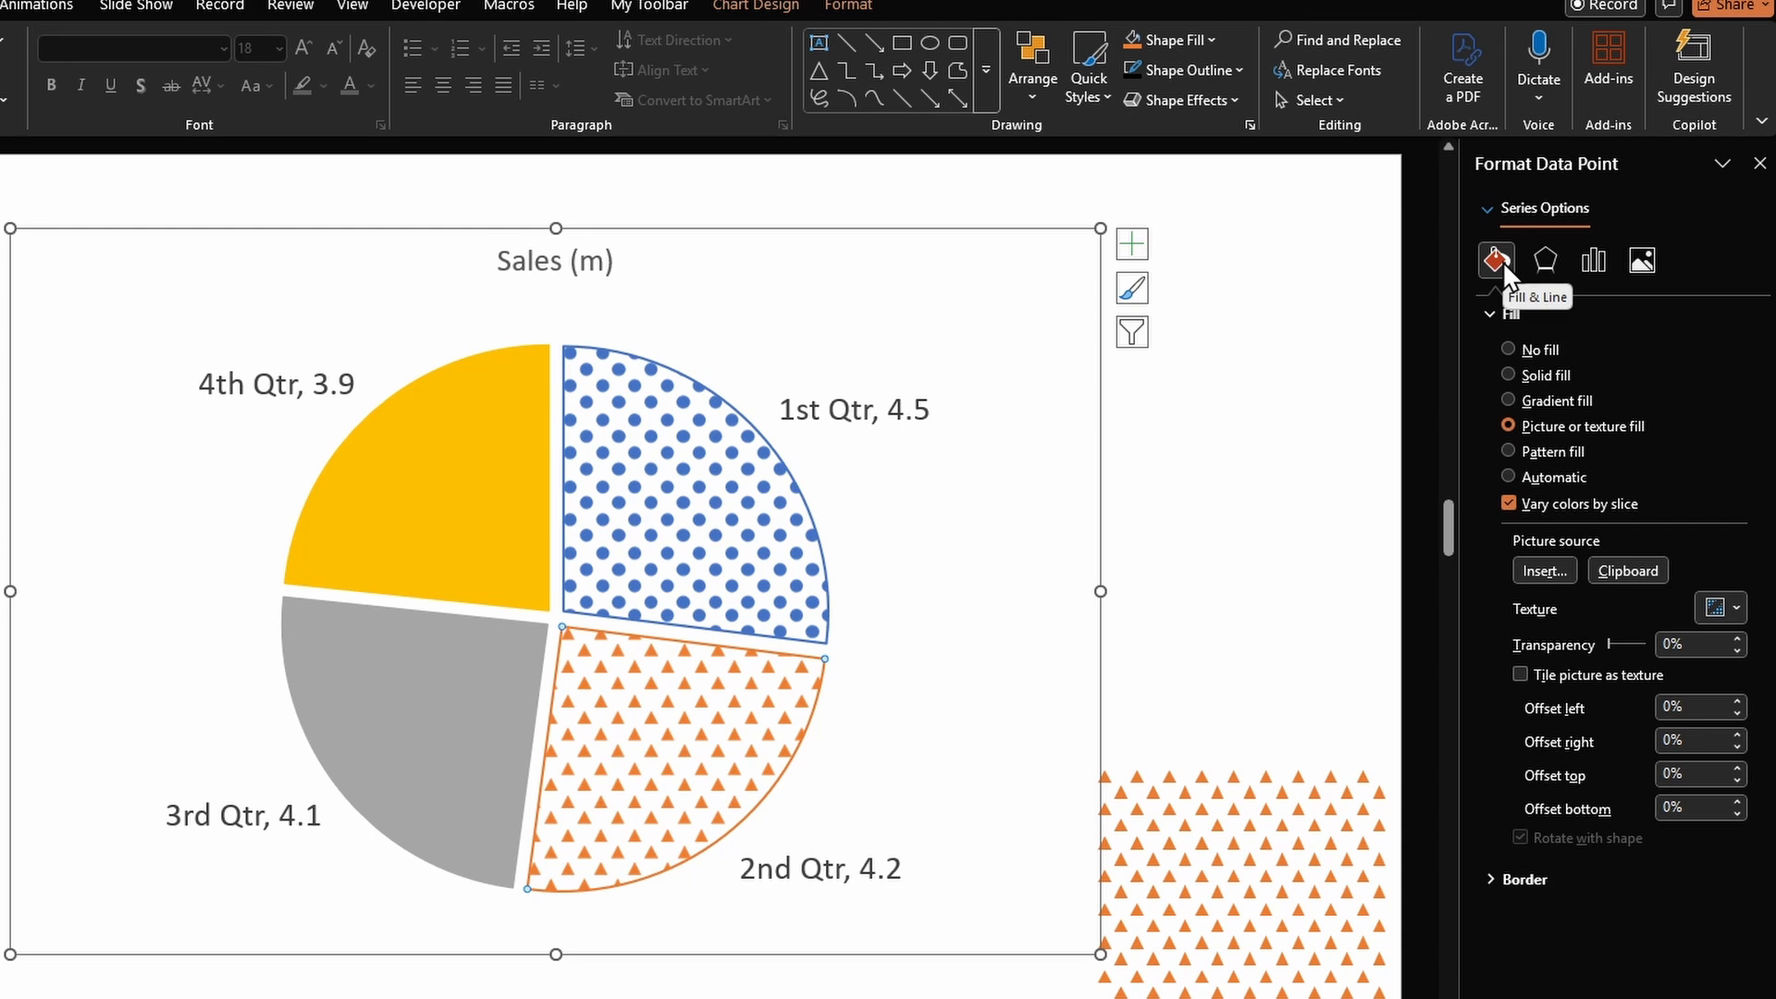
left_click(1564, 683)
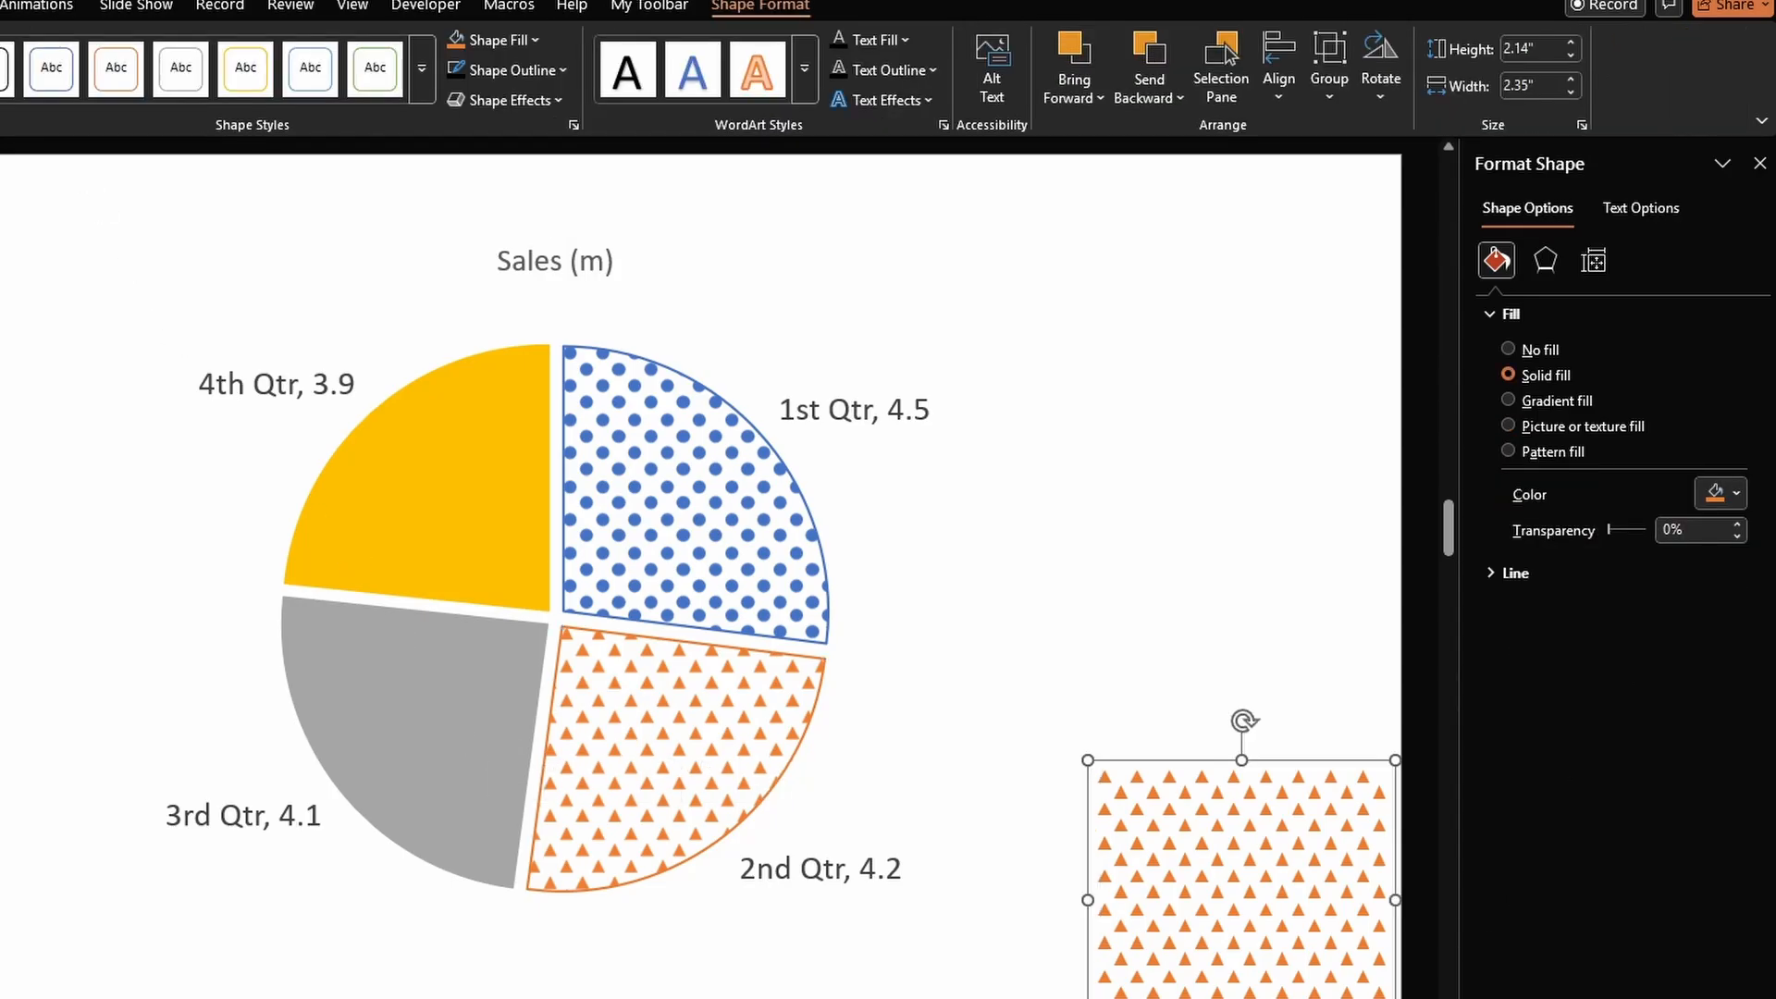
Step: Change the orange triangles in the pattern group to pentagons and fill them grey
left_click(0, 41)
mouse_move(6, 70)
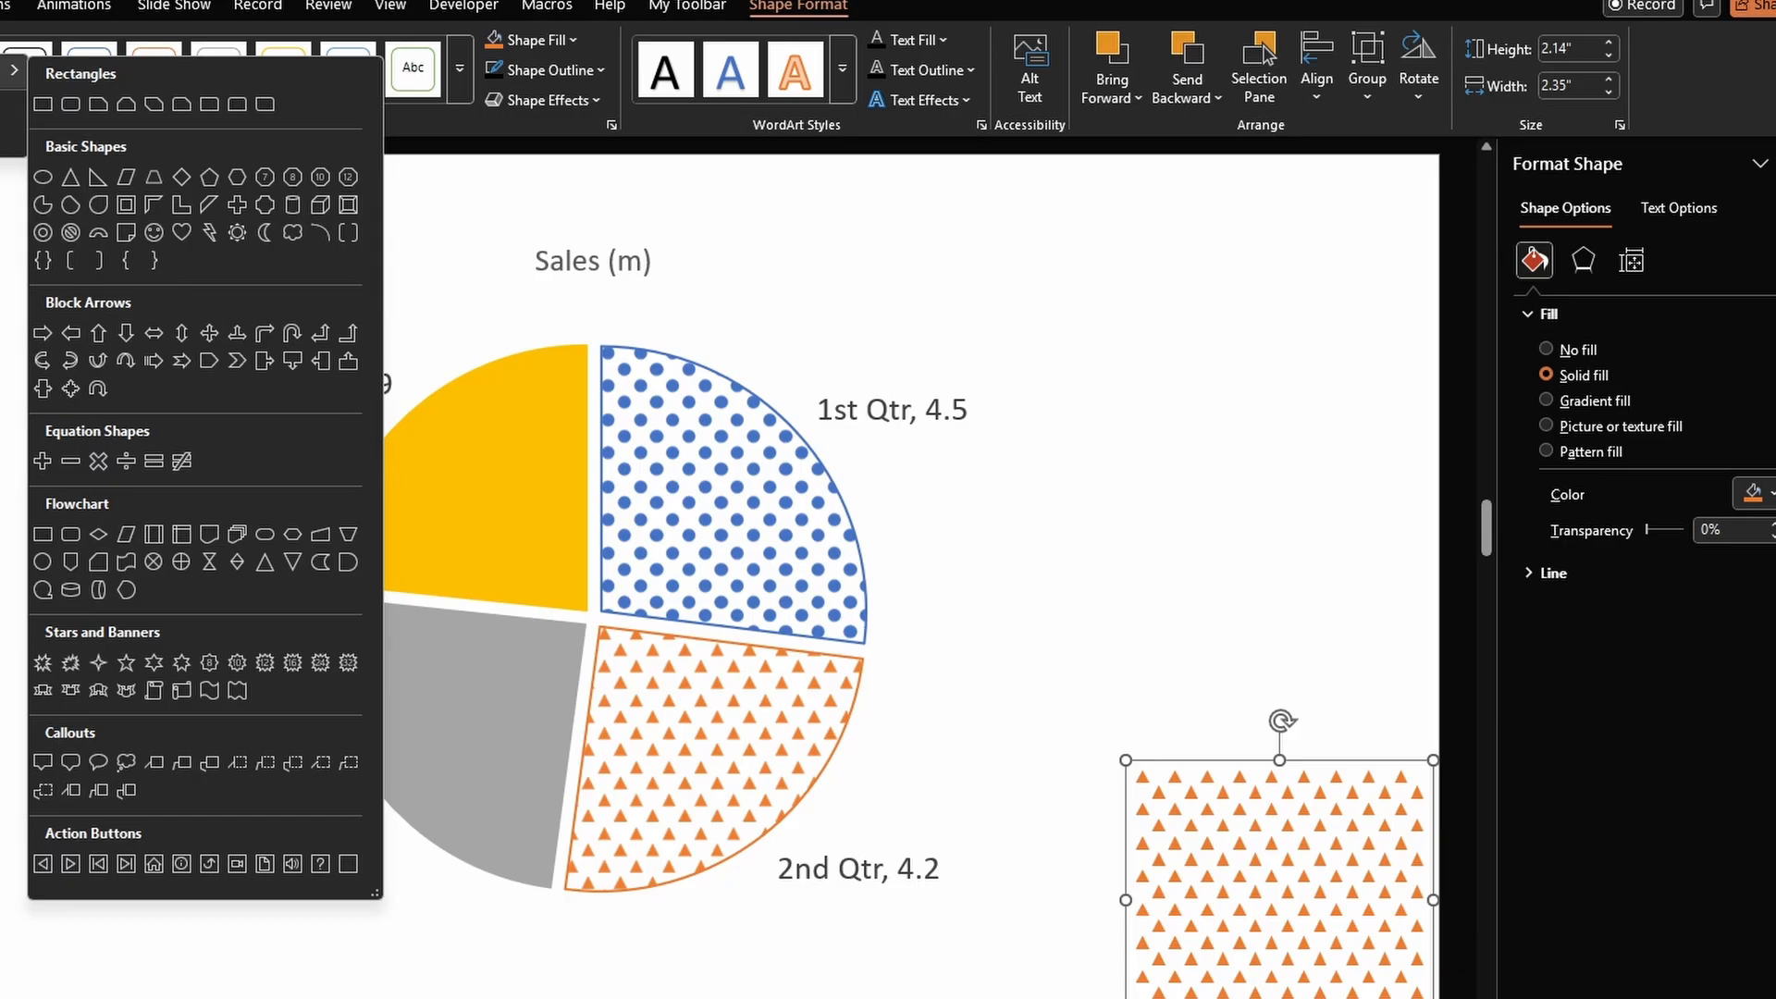
left_click(205, 181)
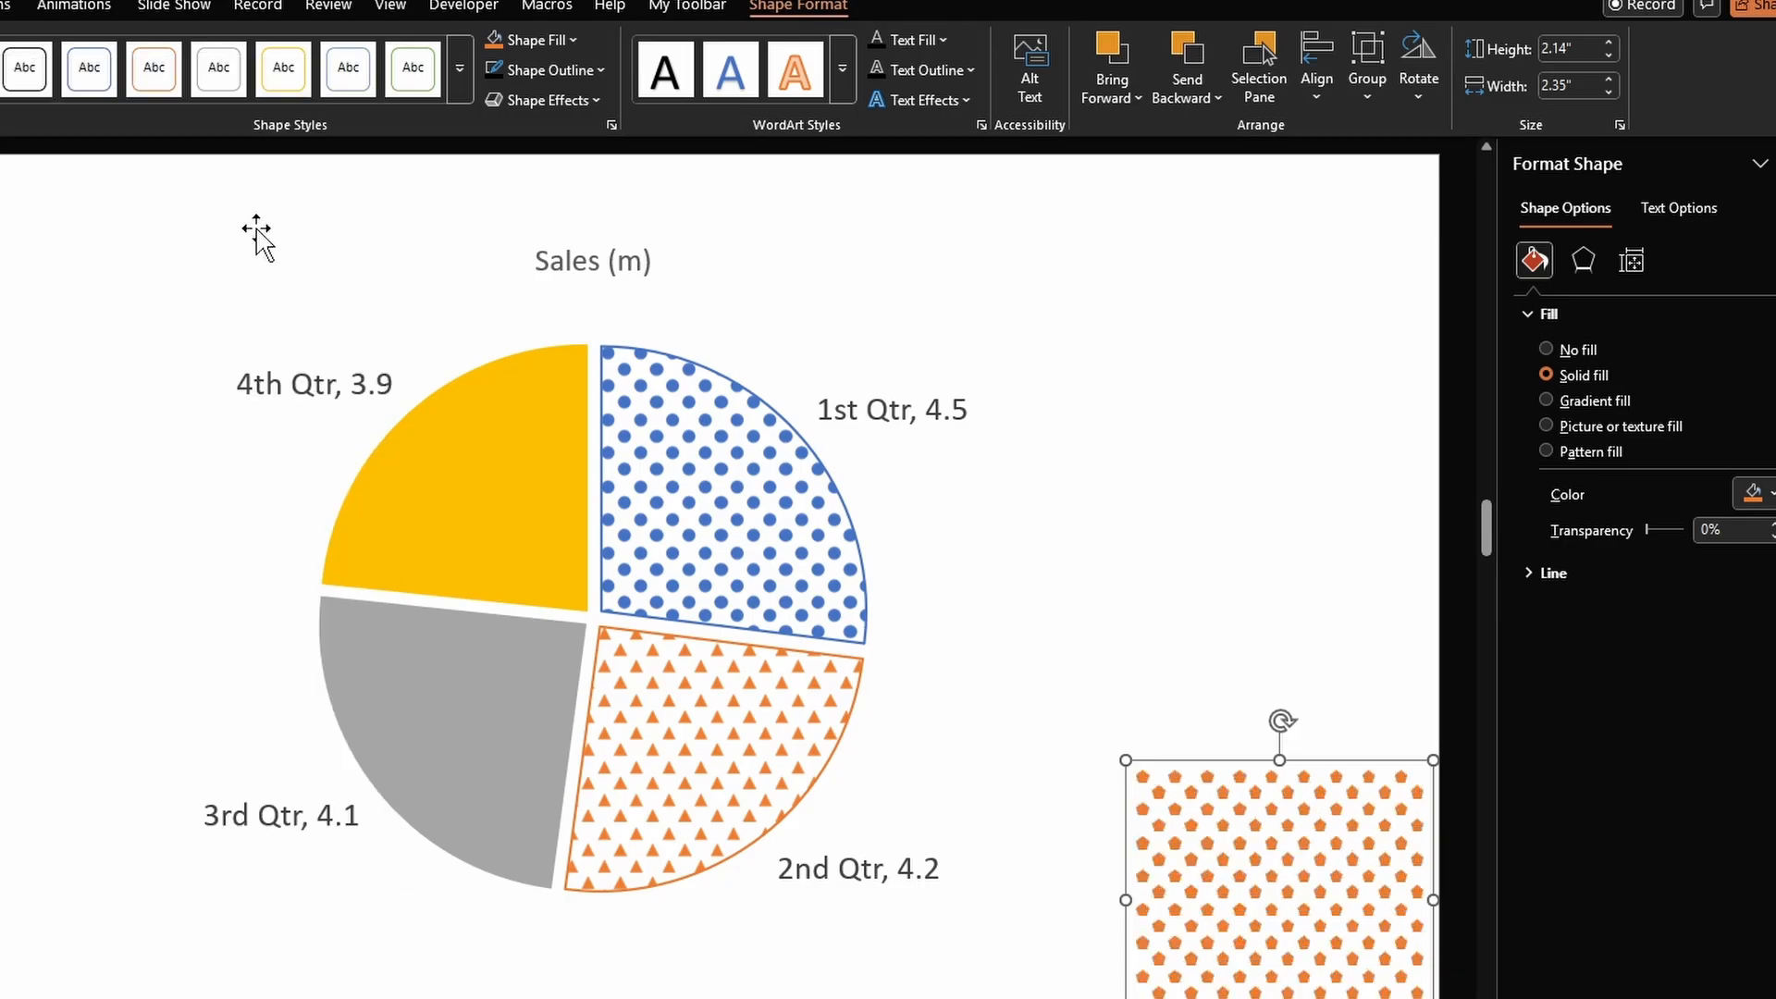
left_click(547, 40)
left_click(689, 157)
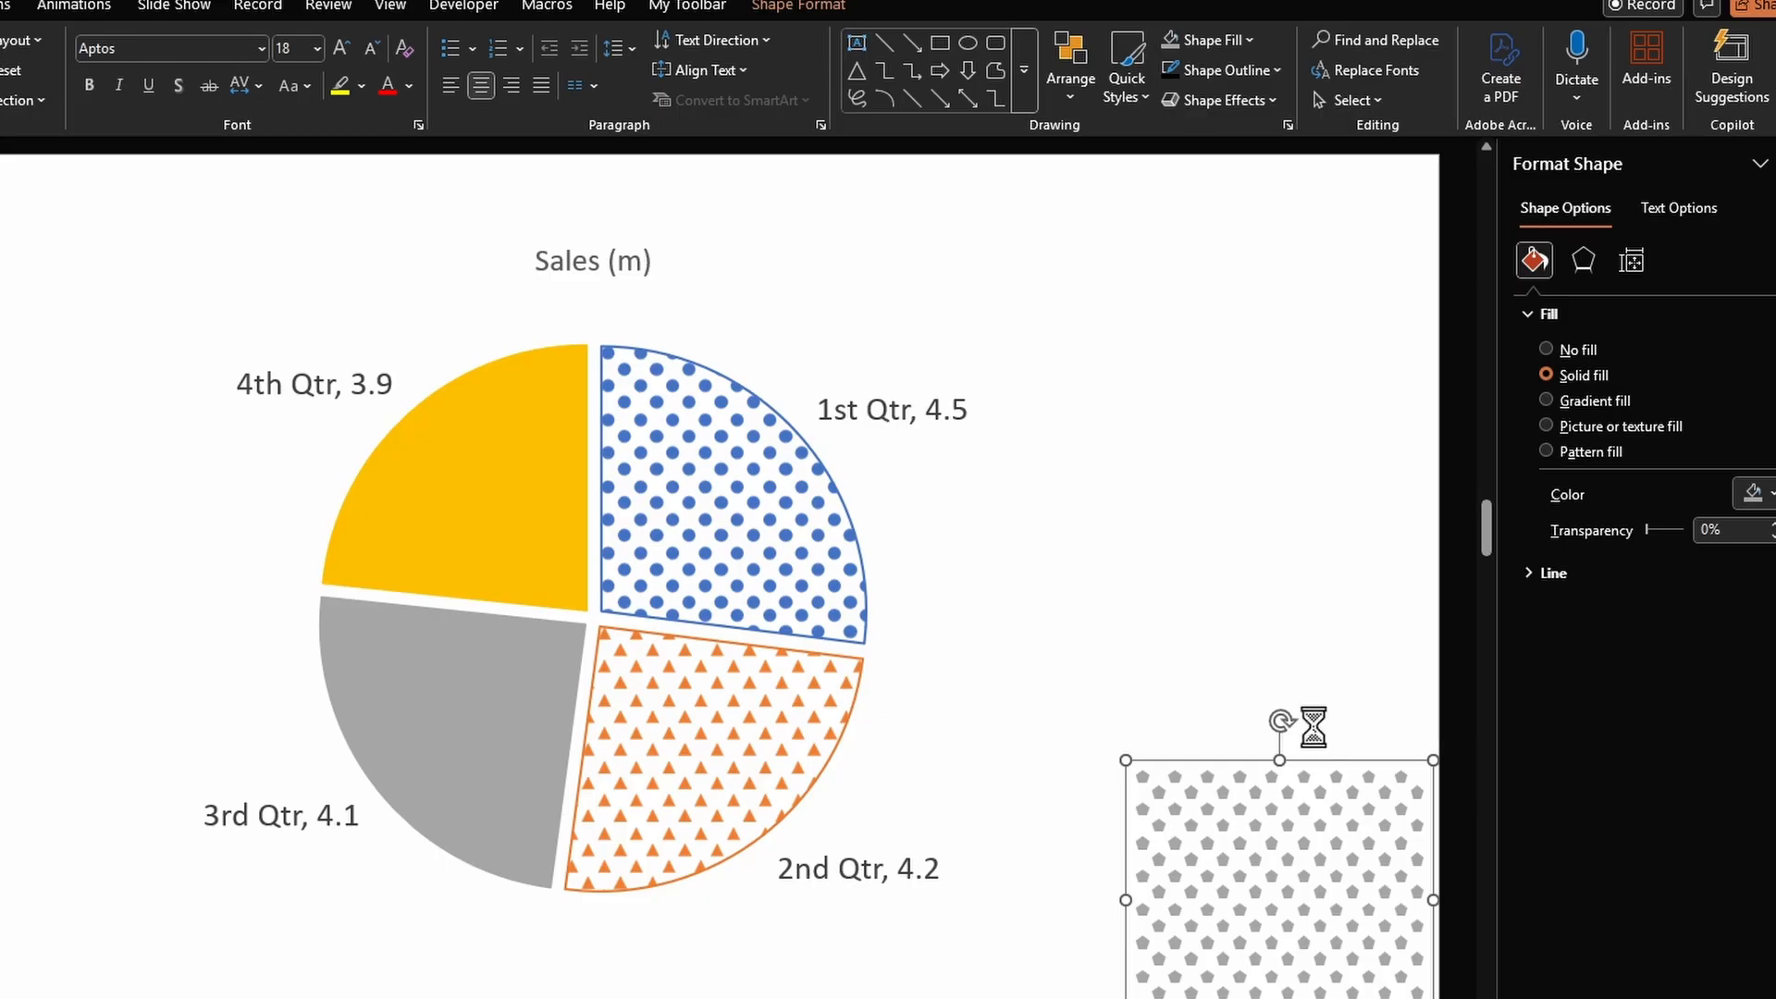
Step: Copy the grey pentagon pattern into the 3rd Qtr pie slice as its fill and tile the picture as texture
left_click(515, 675)
left_click(522, 677)
left_click(522, 678)
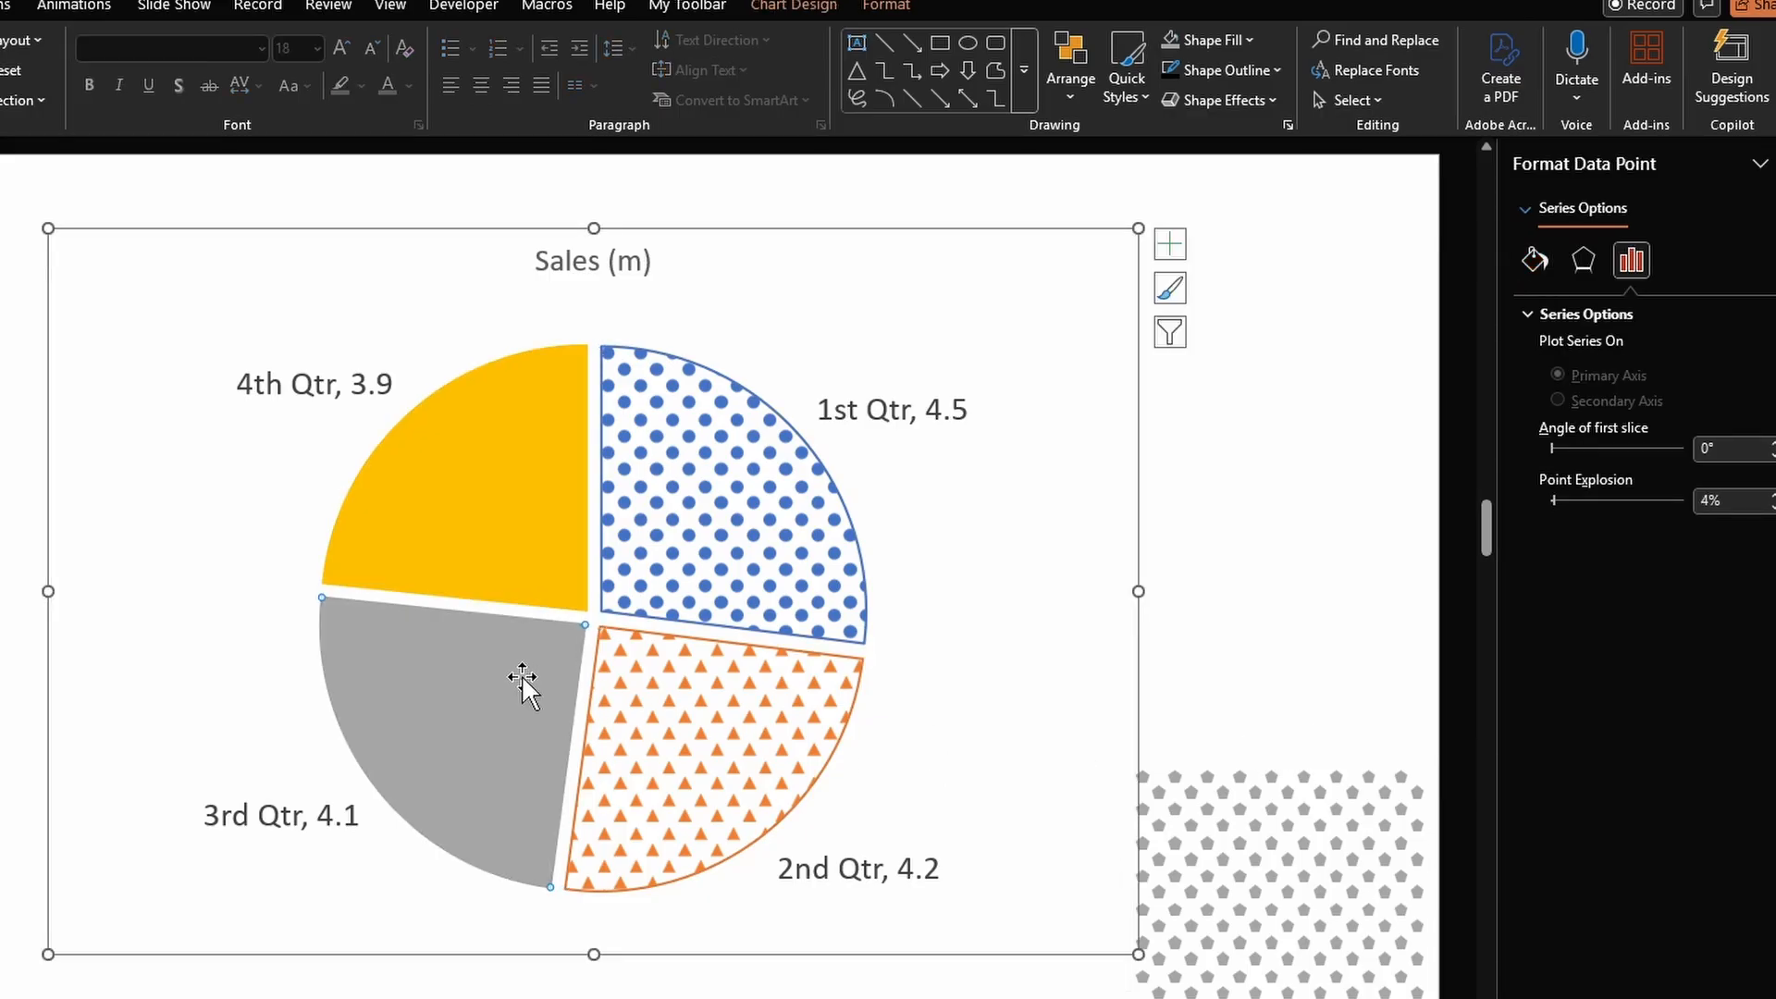
key("ctrl+v")
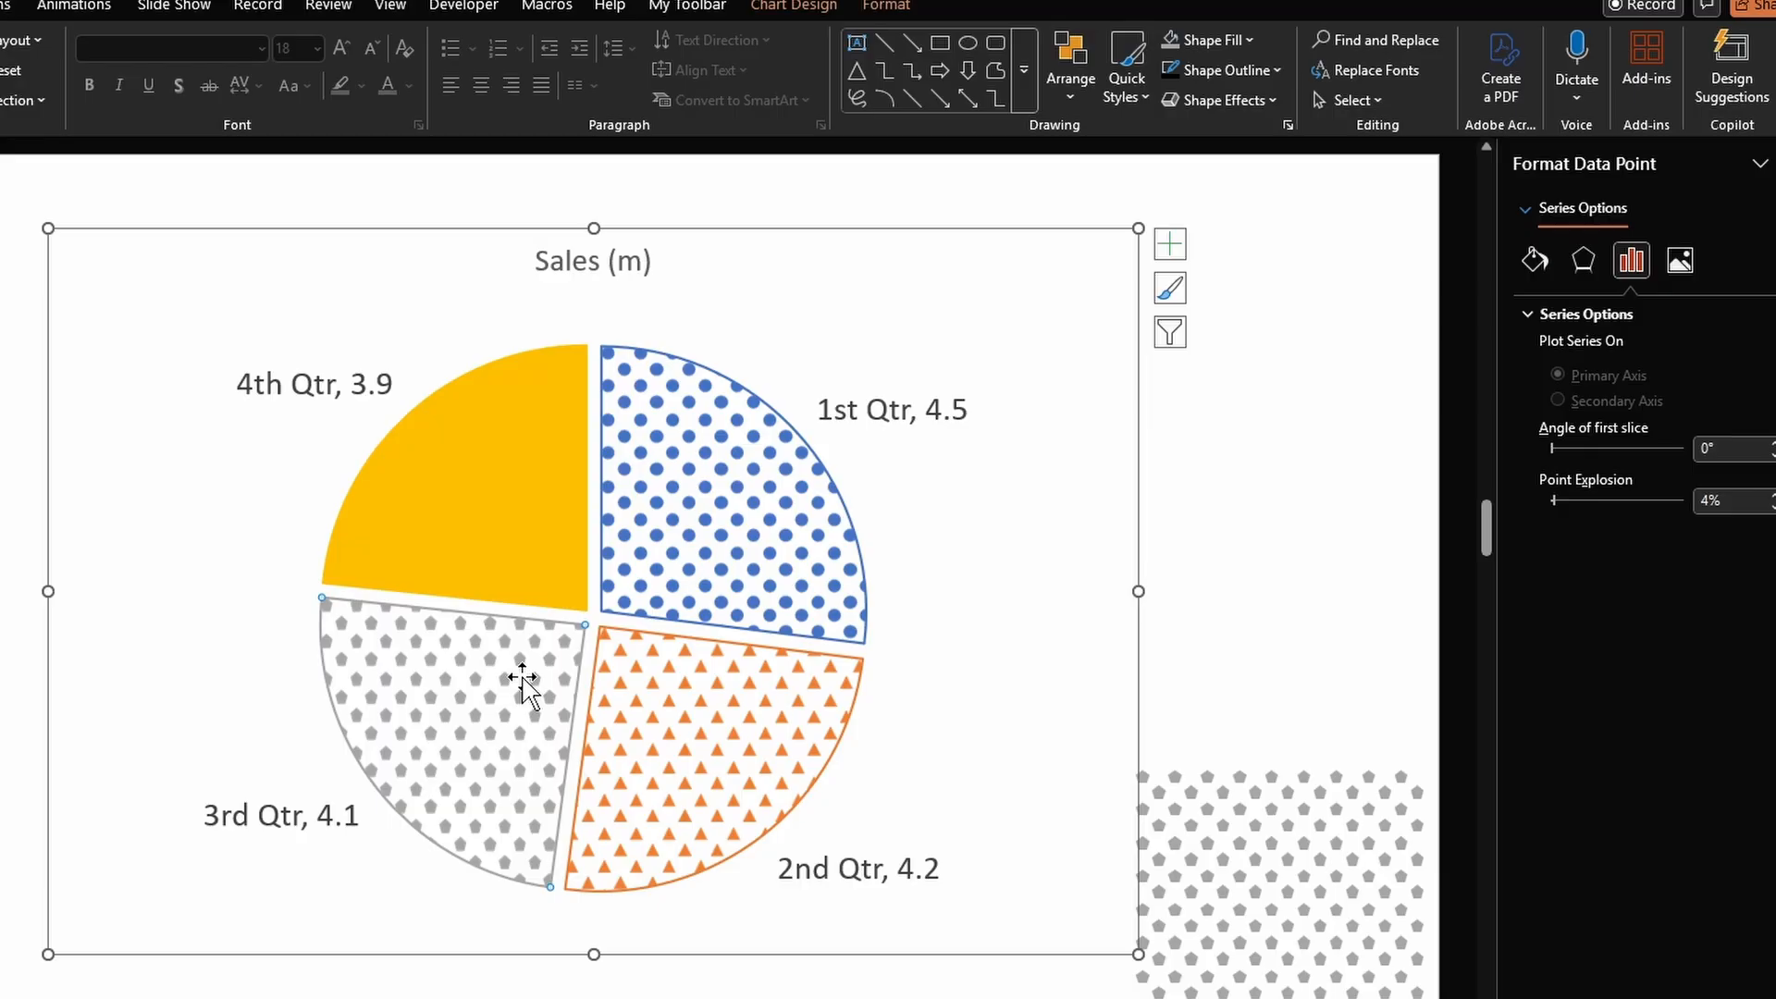
left_click(1532, 260)
left_click(1596, 678)
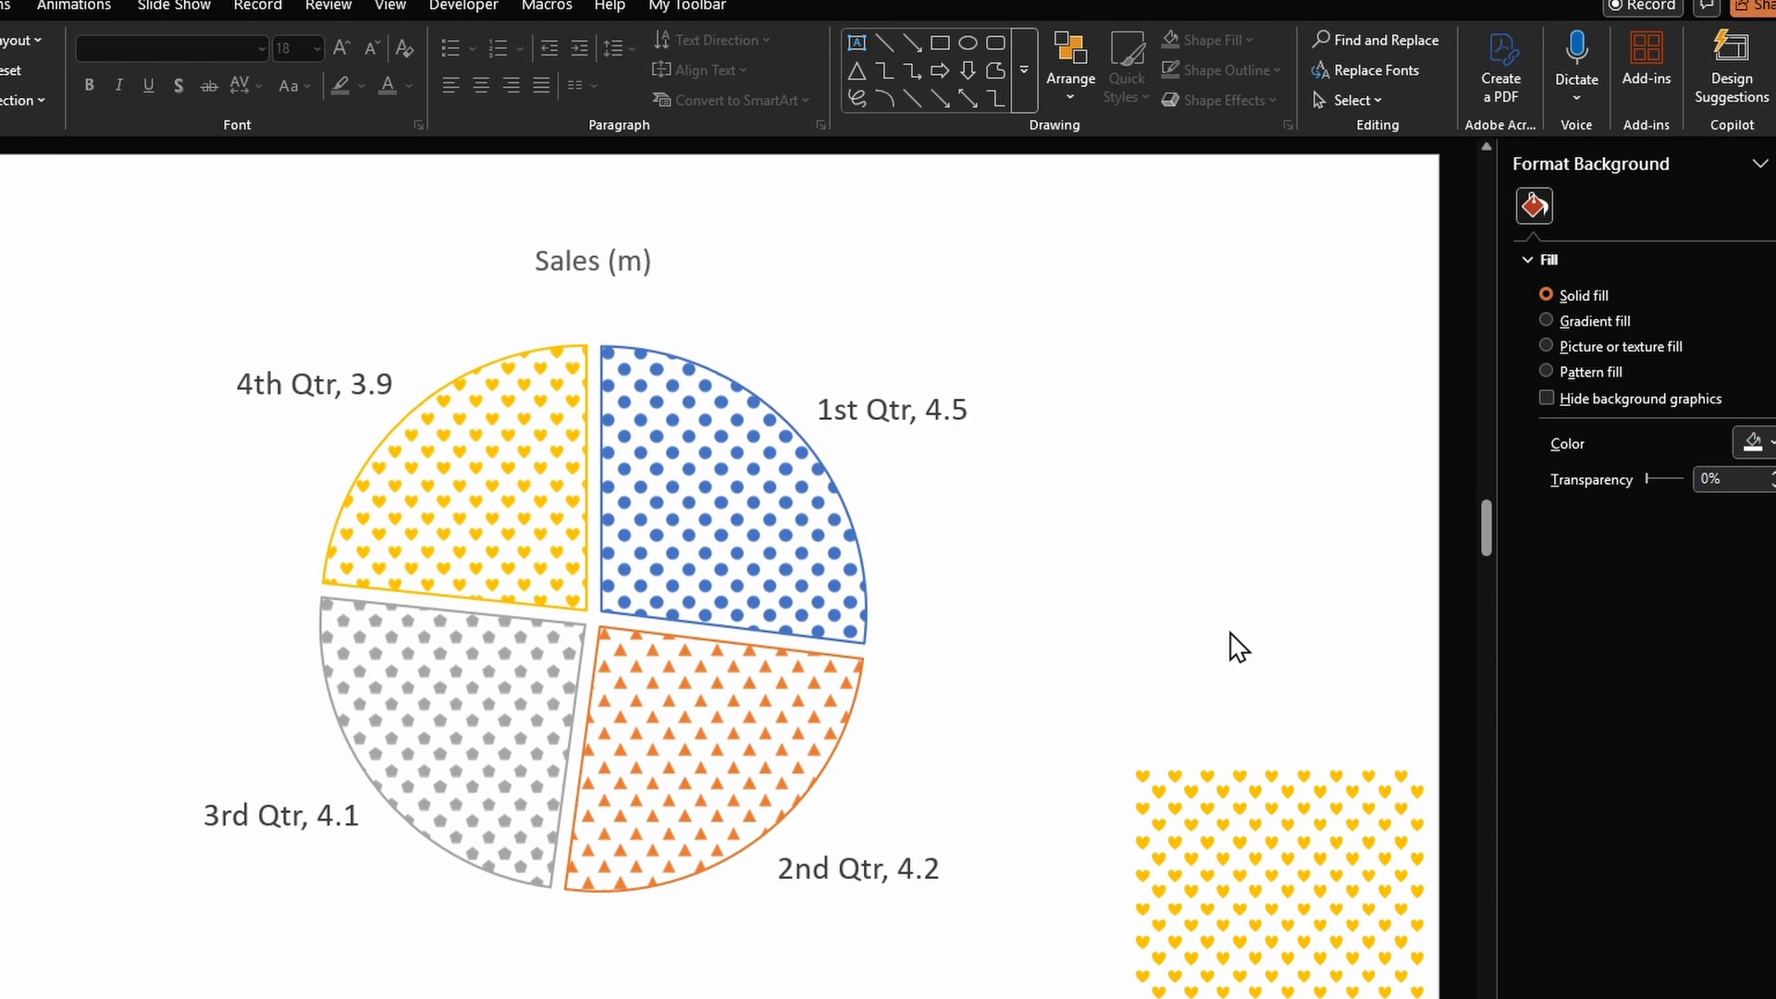
mouse_move(507, 503)
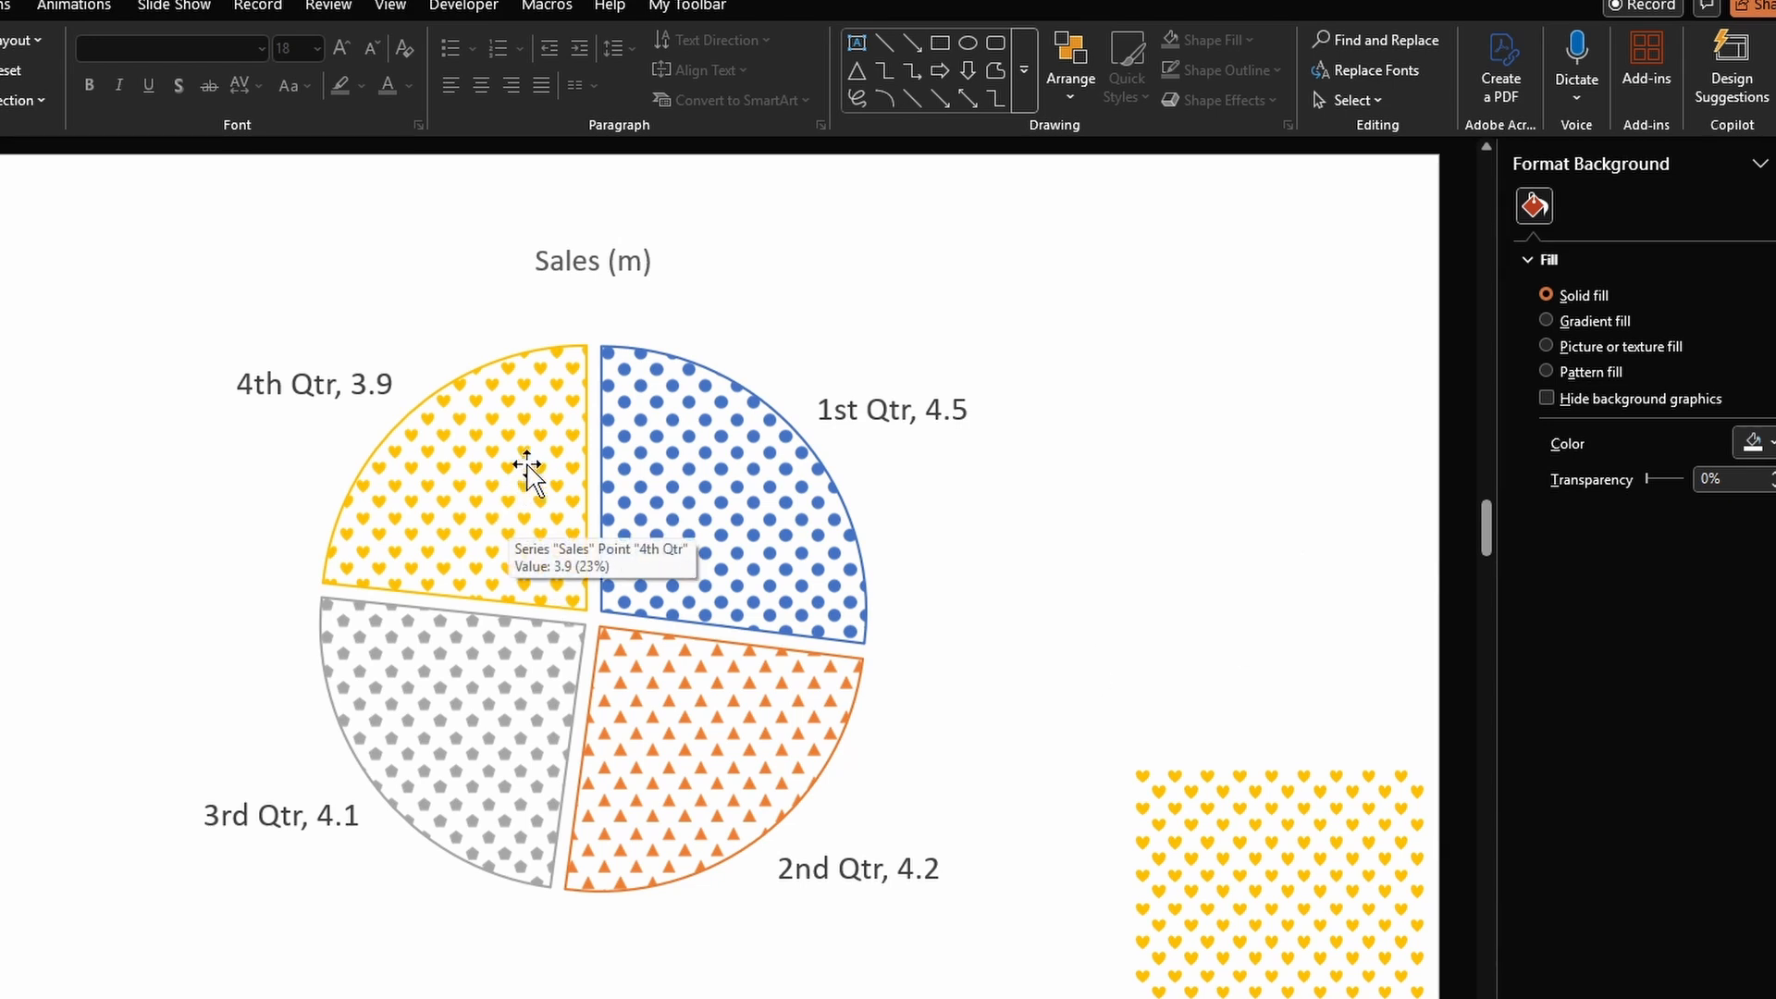
mouse_move(677, 737)
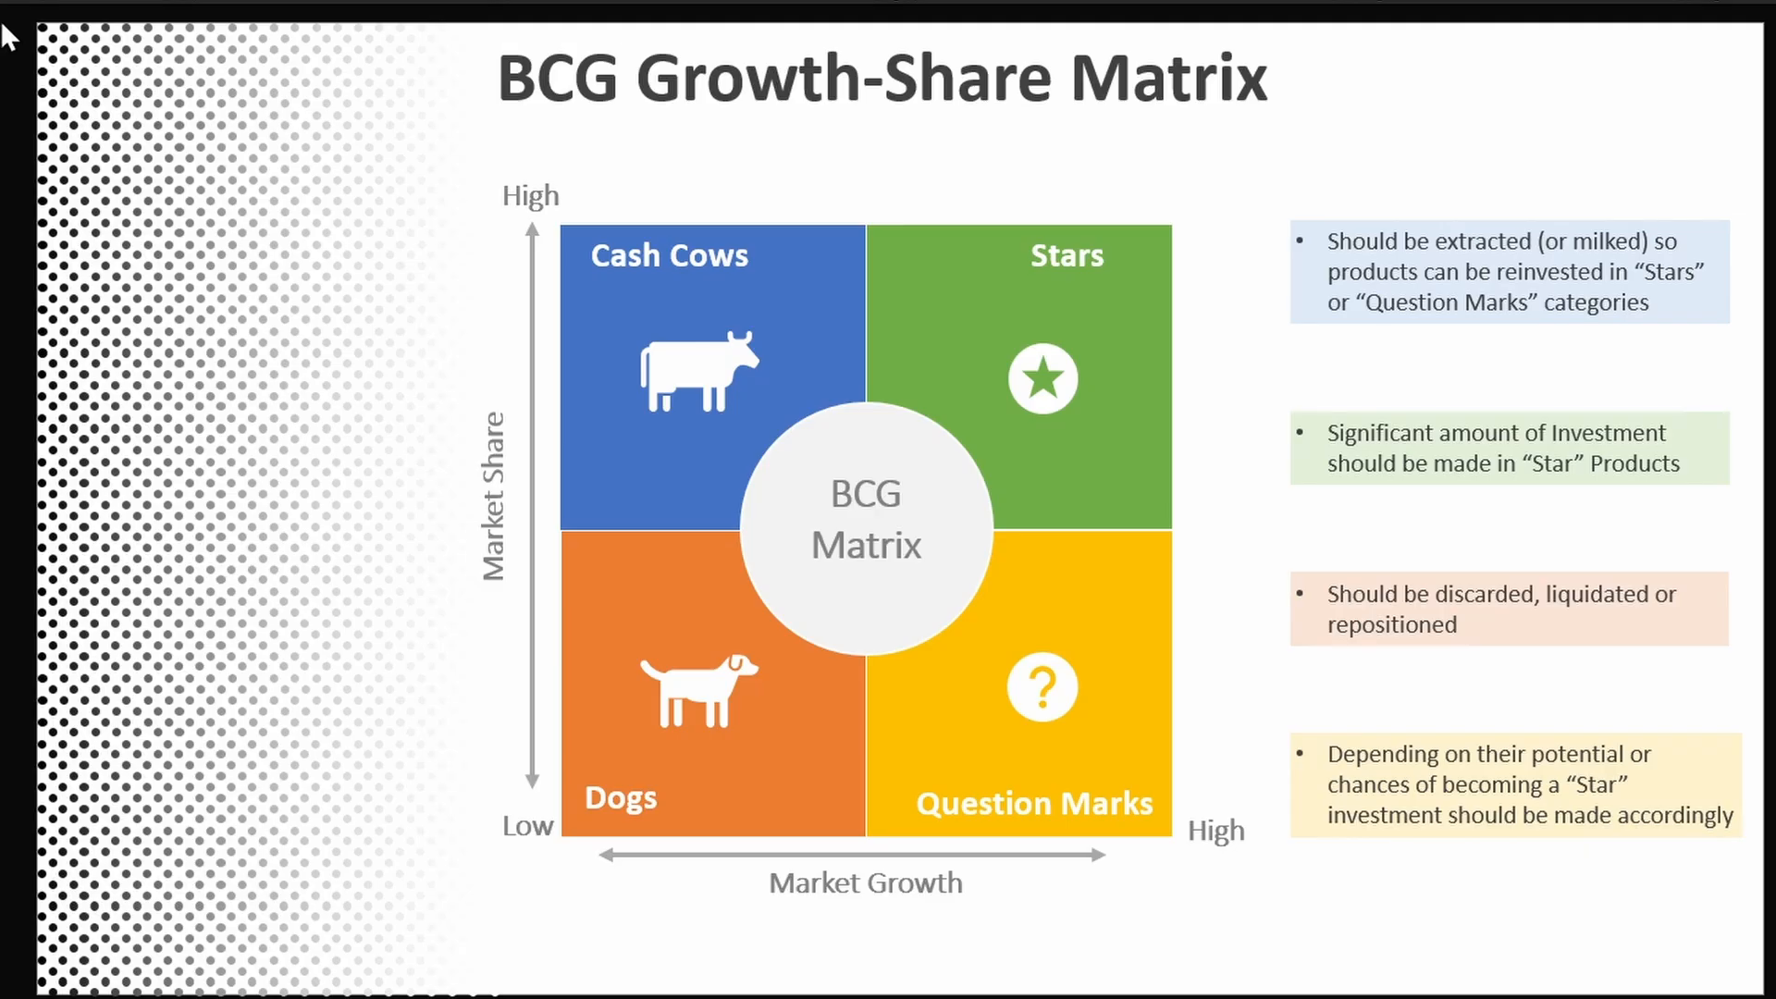
left_click(2, 153)
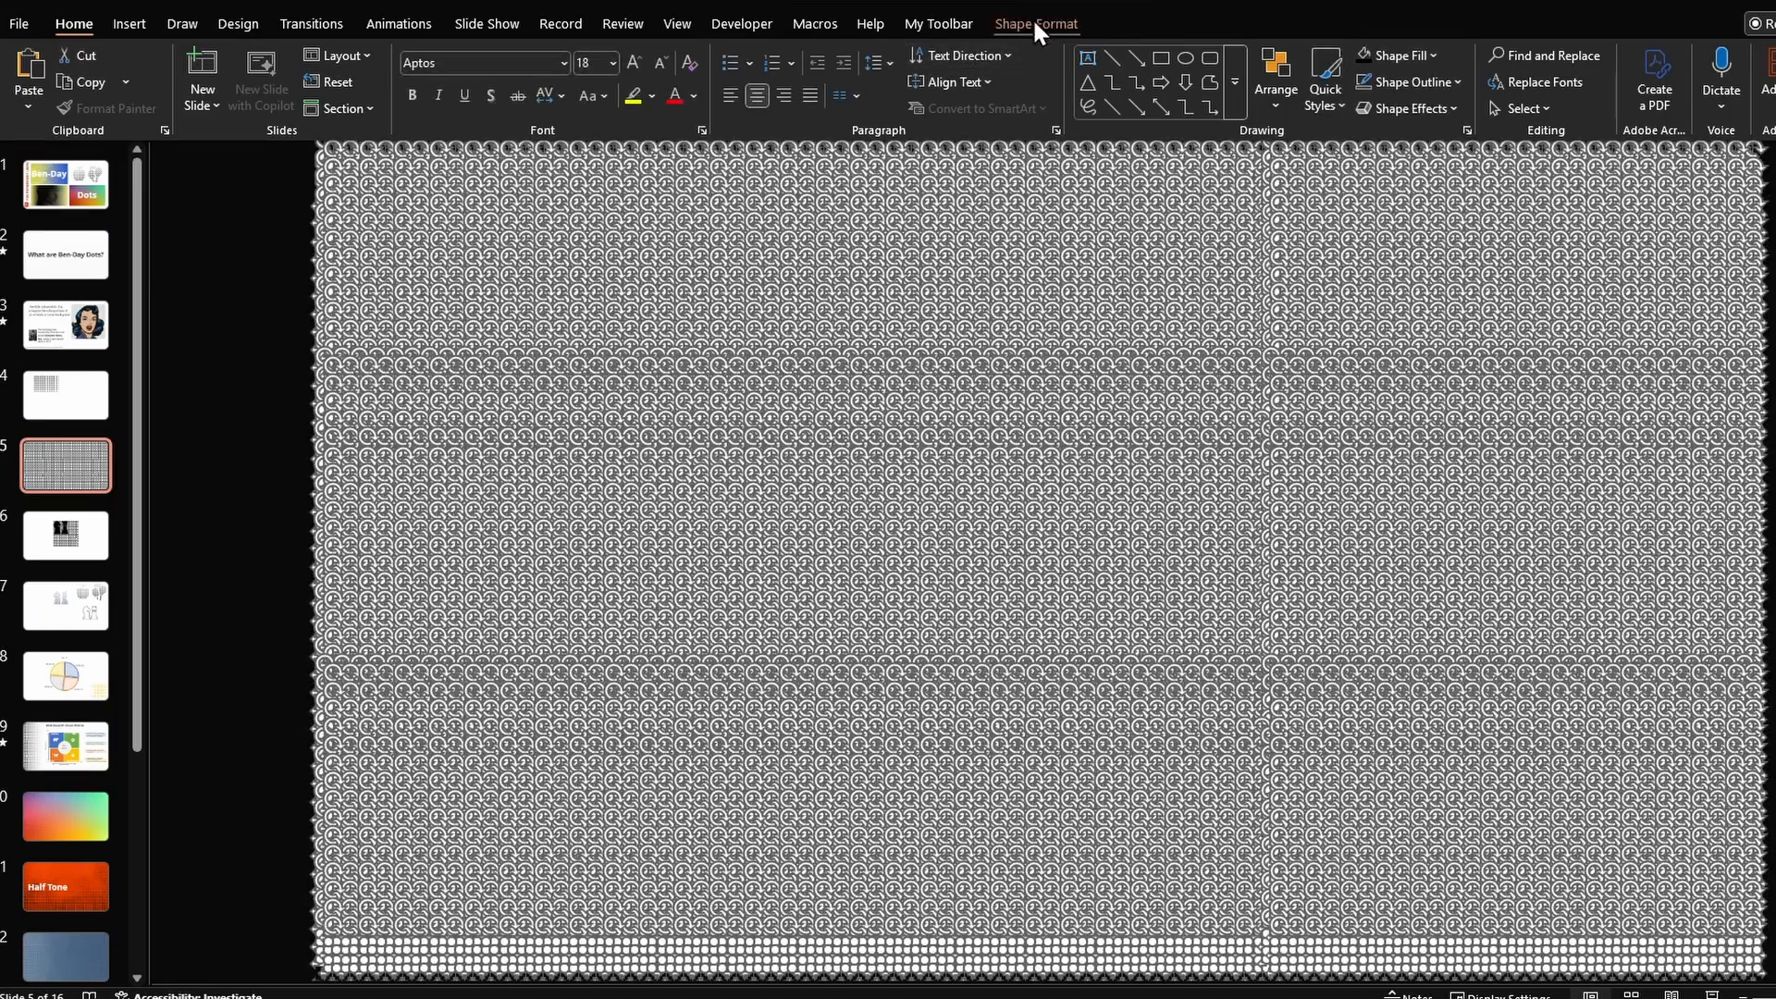
Step: Merge the selected dots covering the whole slide into a single shape with Merge Shapes
left_click(1032, 19)
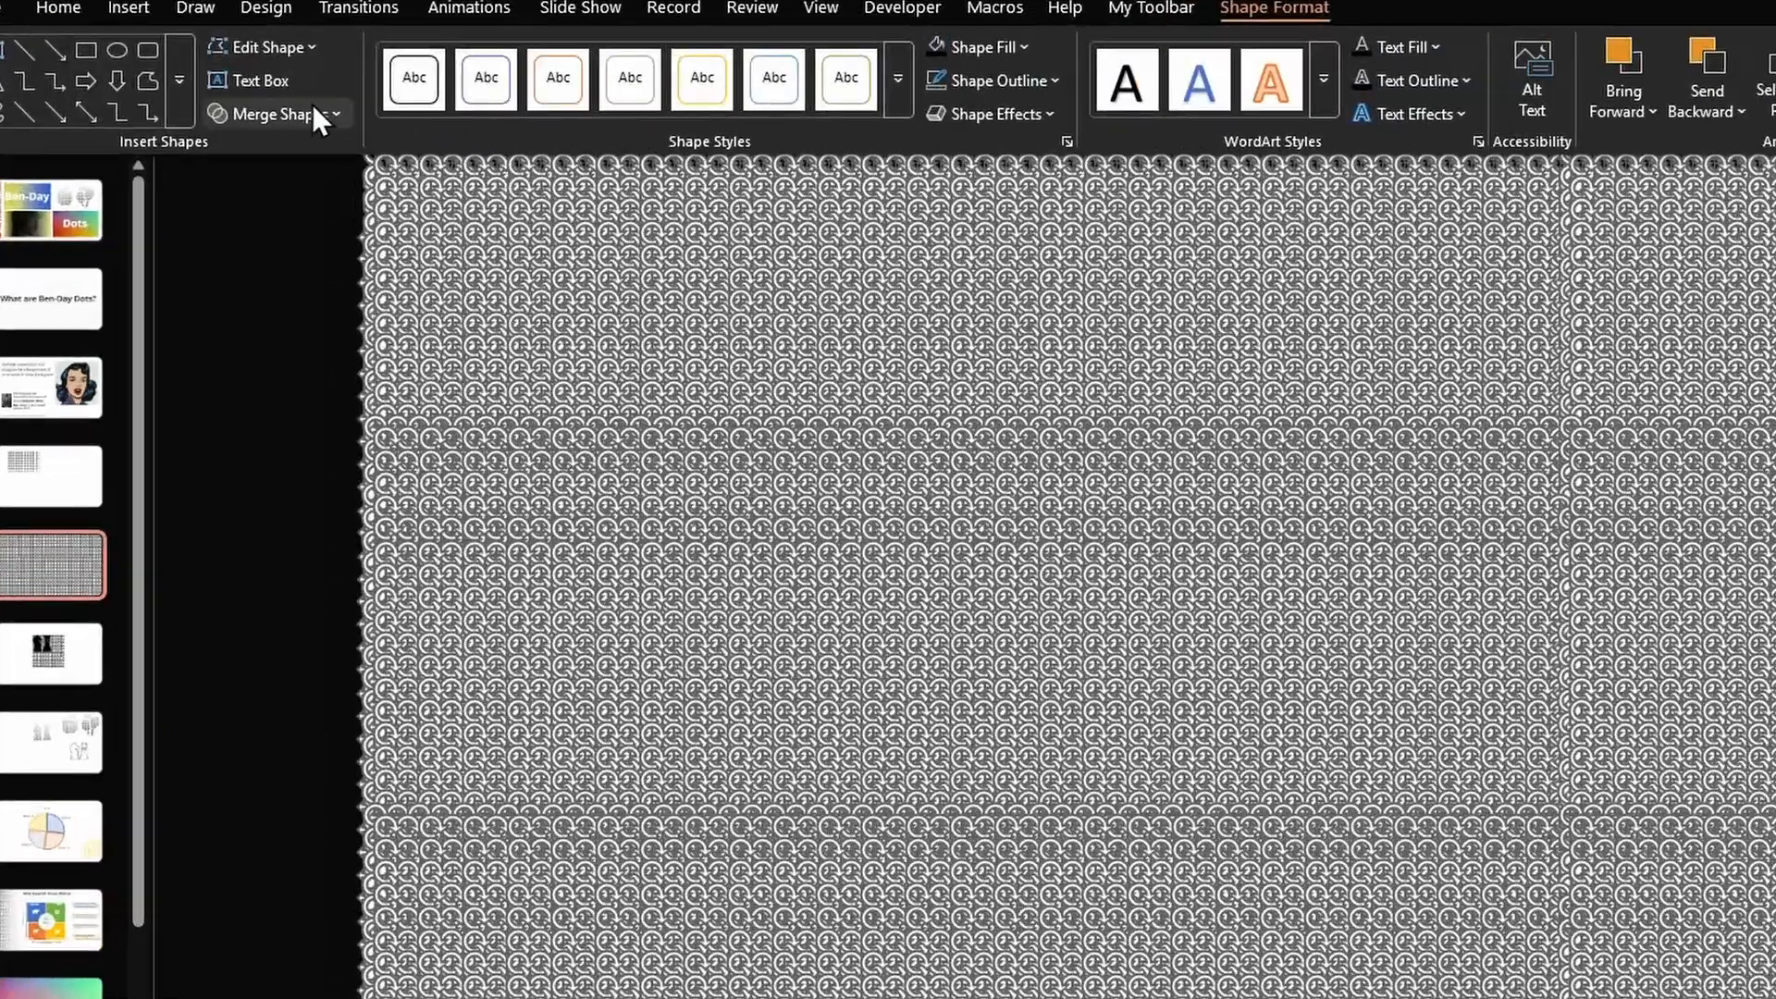
left_click(314, 108)
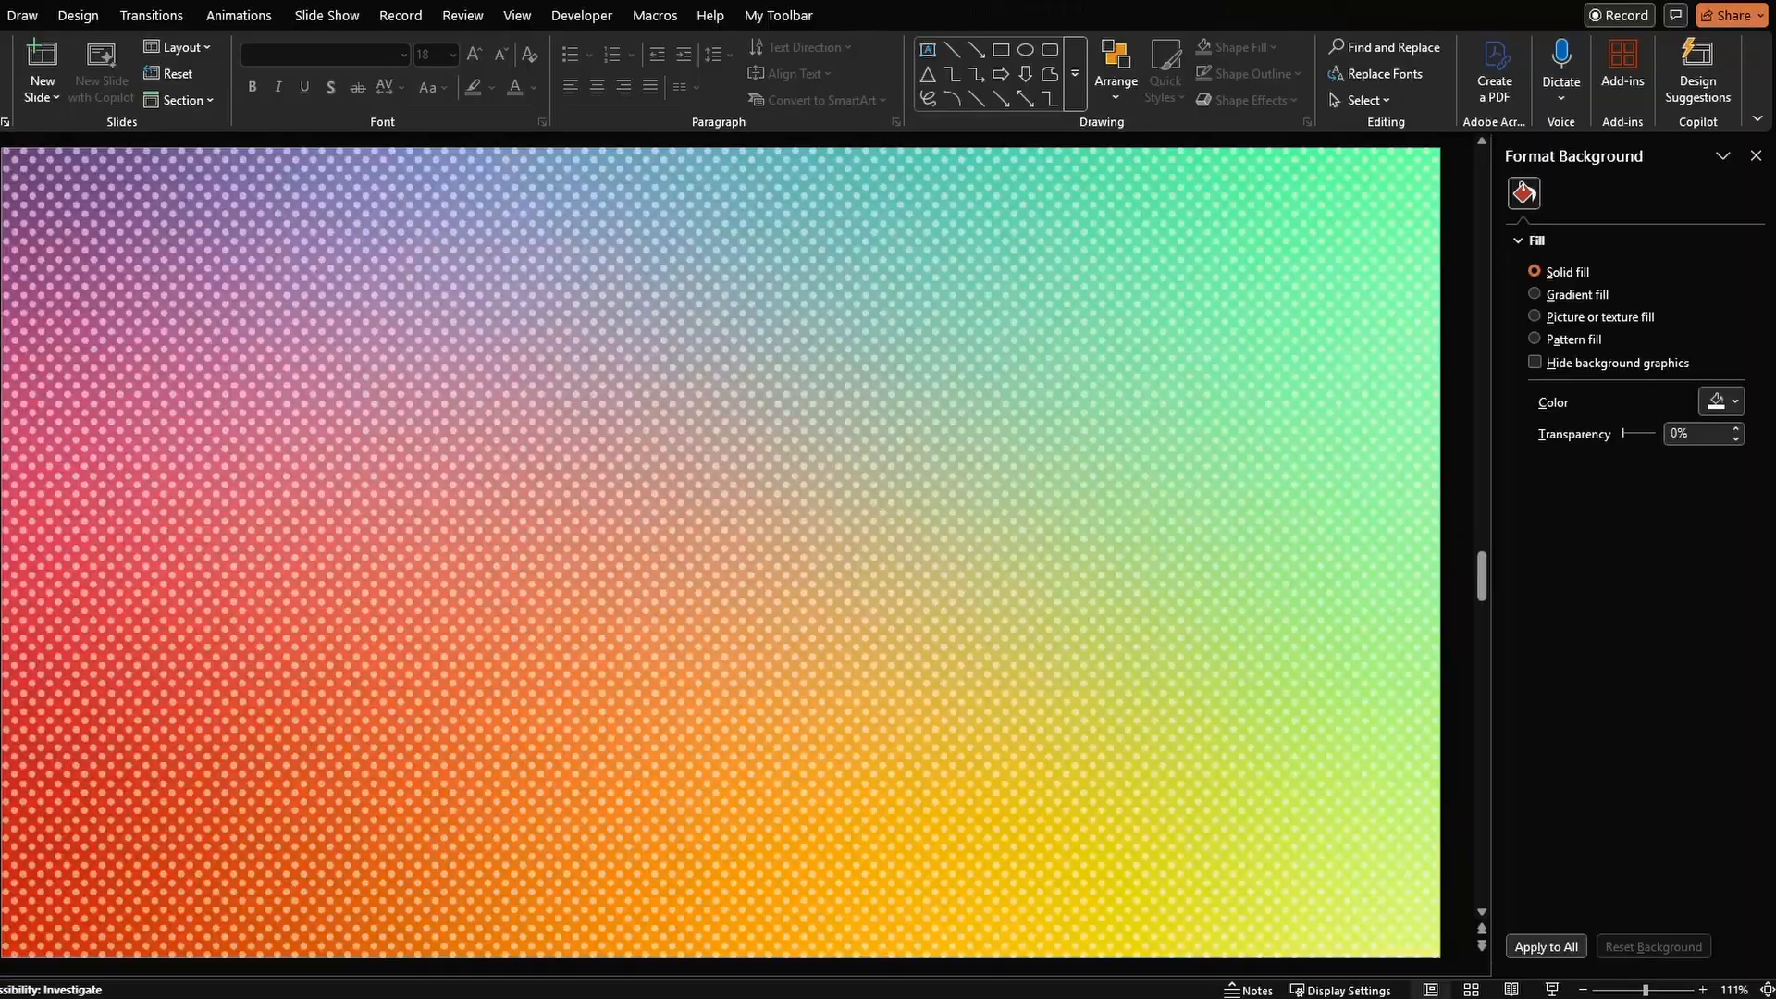
Step: Try moving the merged dot pattern beyond the edges of the gradient slide and undo the moves
left_click(152, 284)
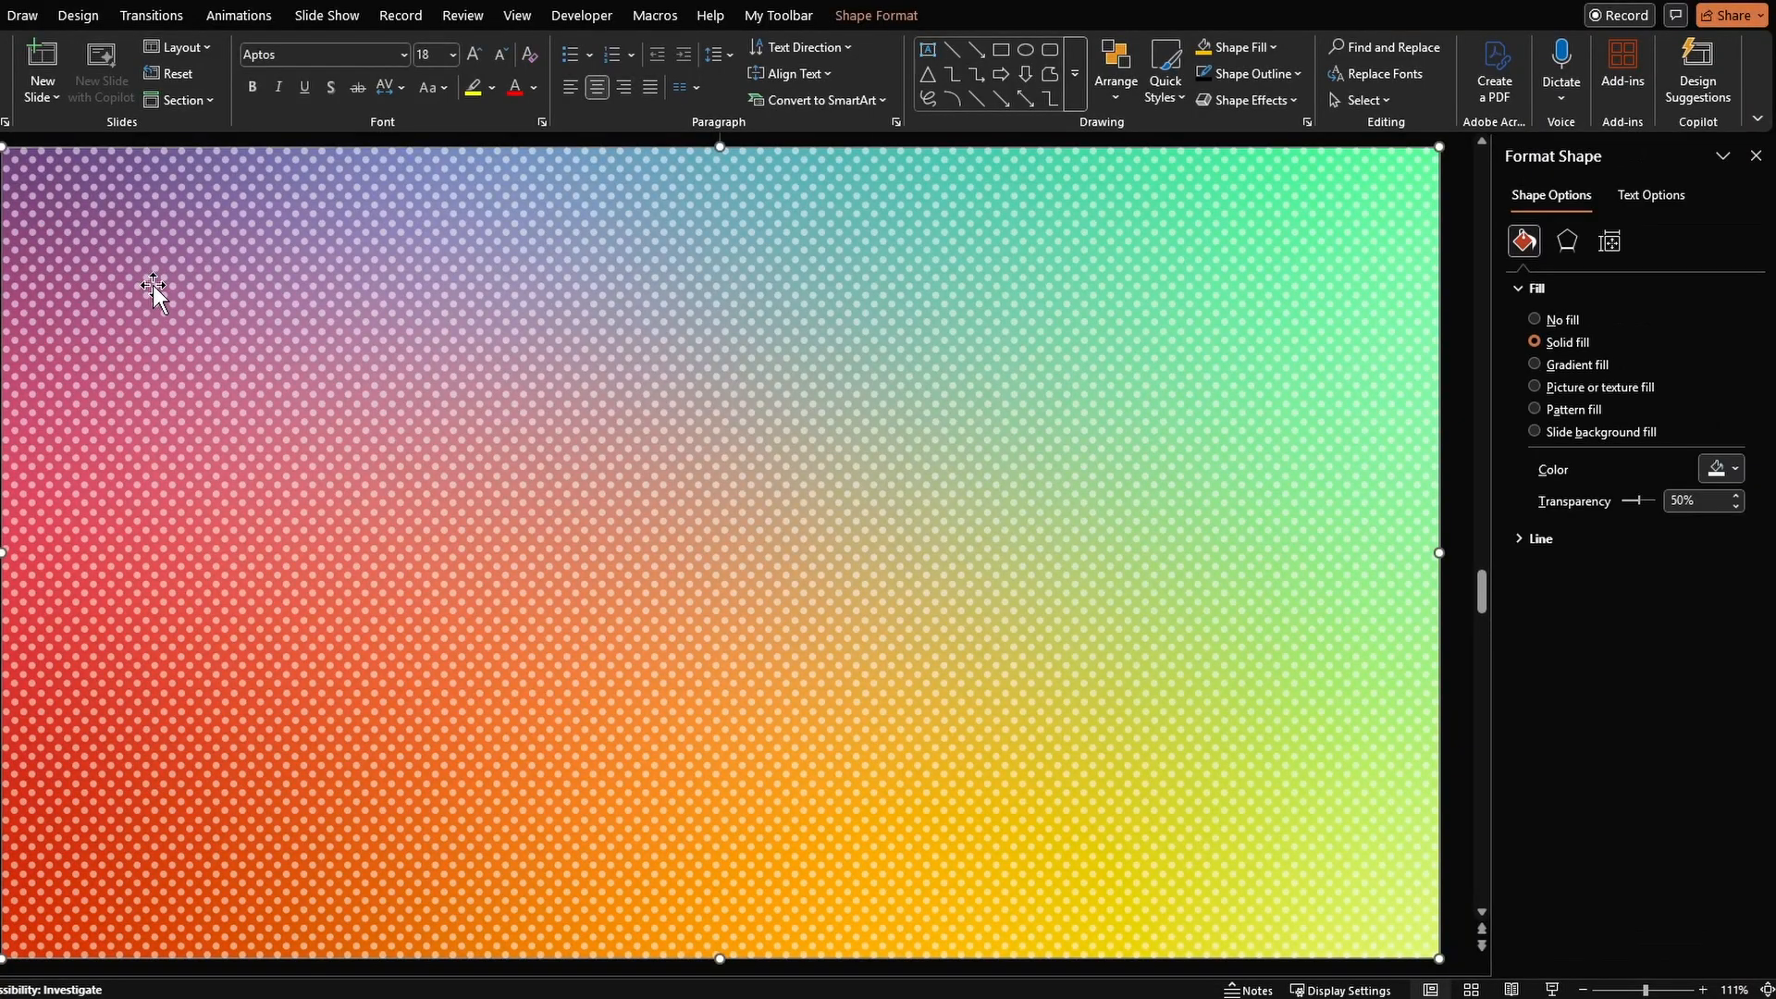
left_click_drag(153, 285, 375, 448)
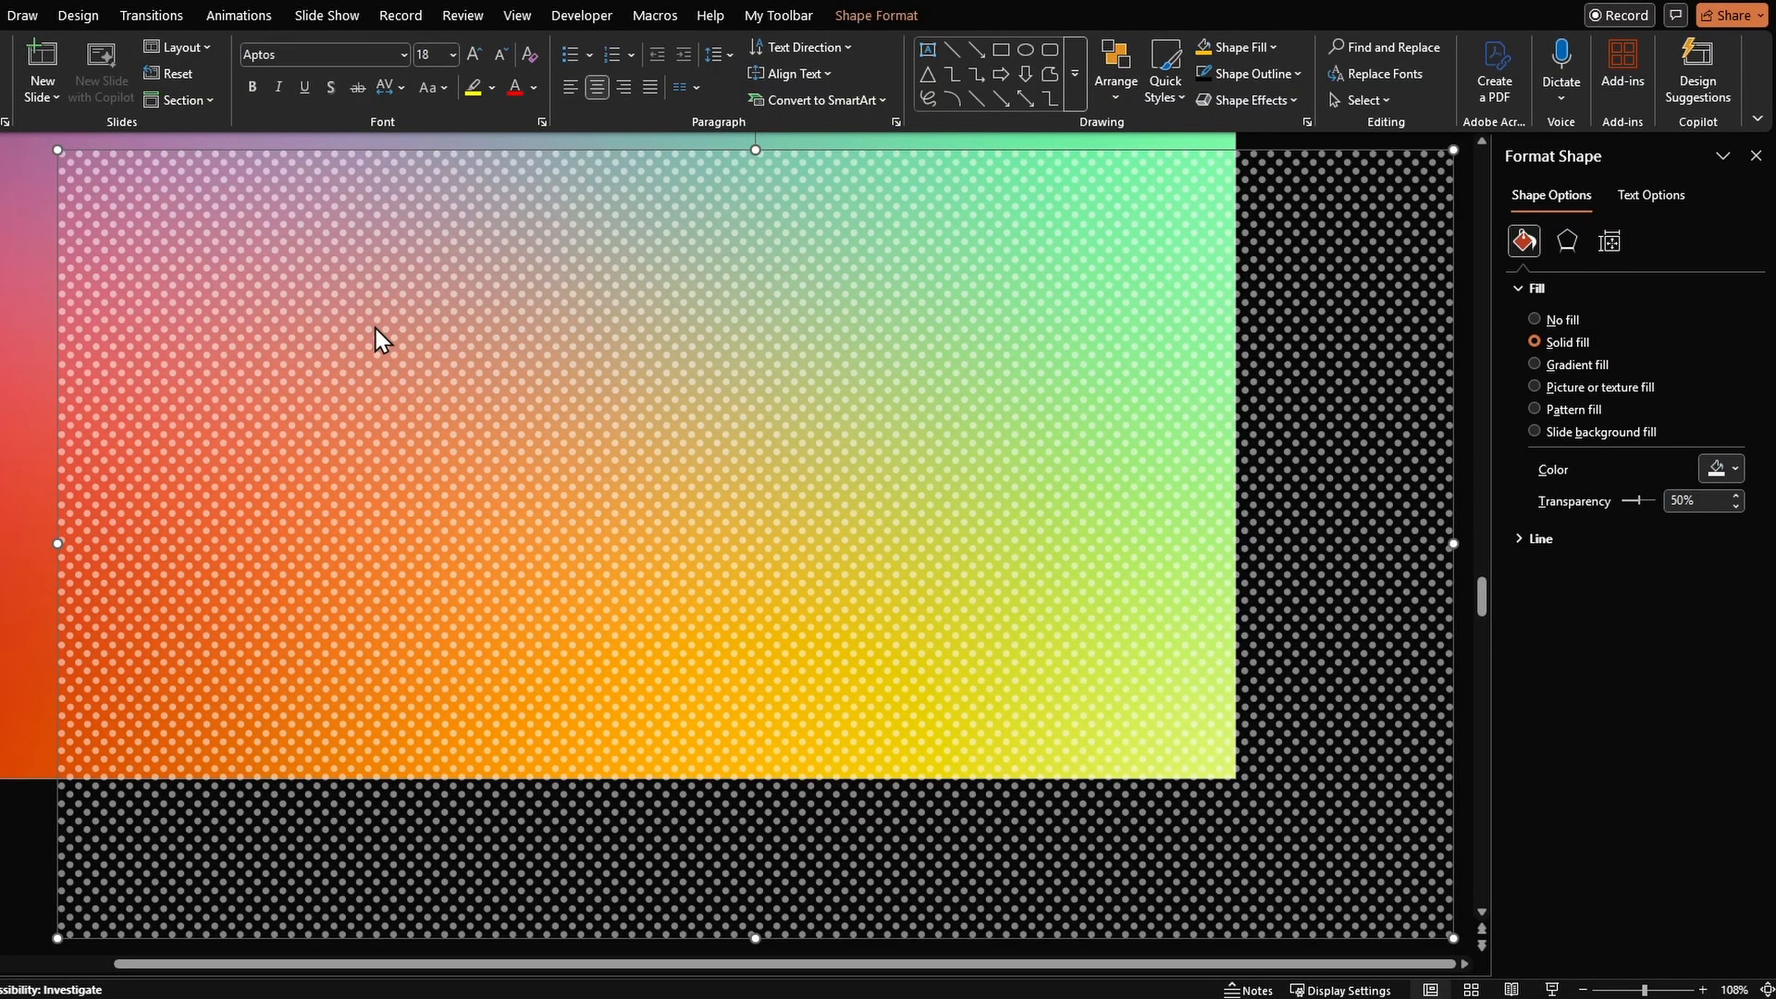
left_click_drag(1348, 362, 1136, 424)
key("ctrl+z")
key("ctrl+z")
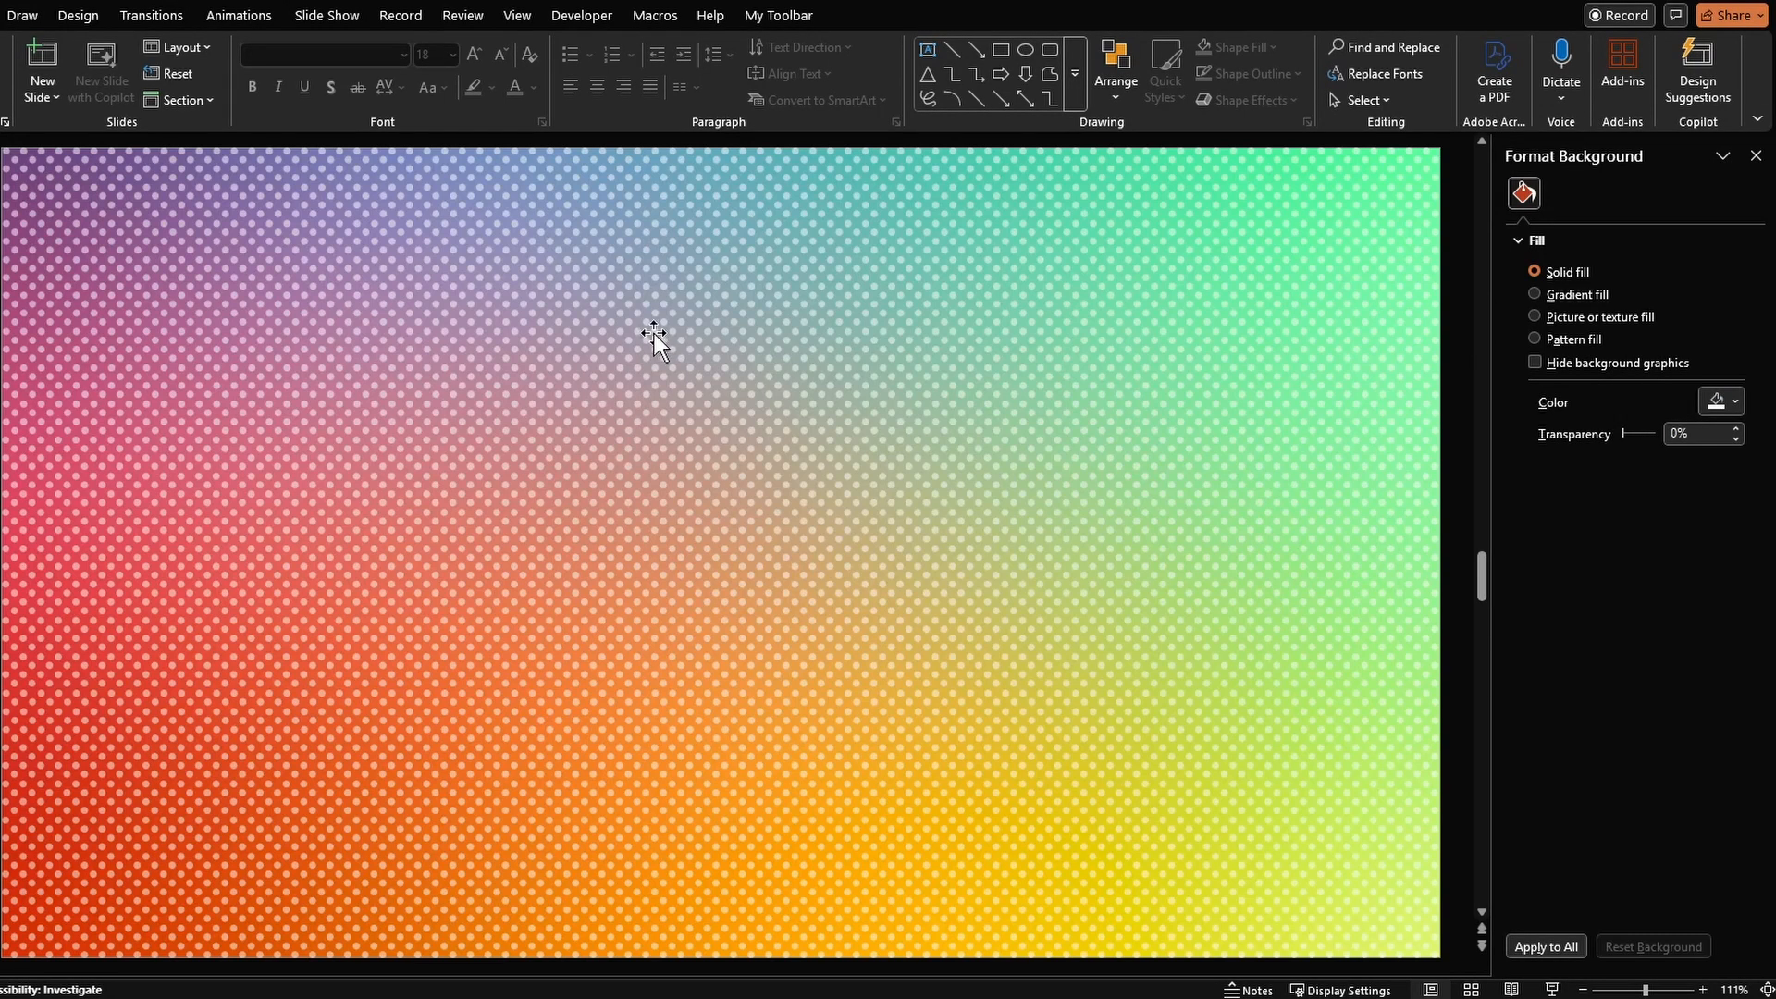
Step: Try changing the merged dot pattern on the gradient slide to the Diamond shape and delete the resulting shape
left_click(654, 339)
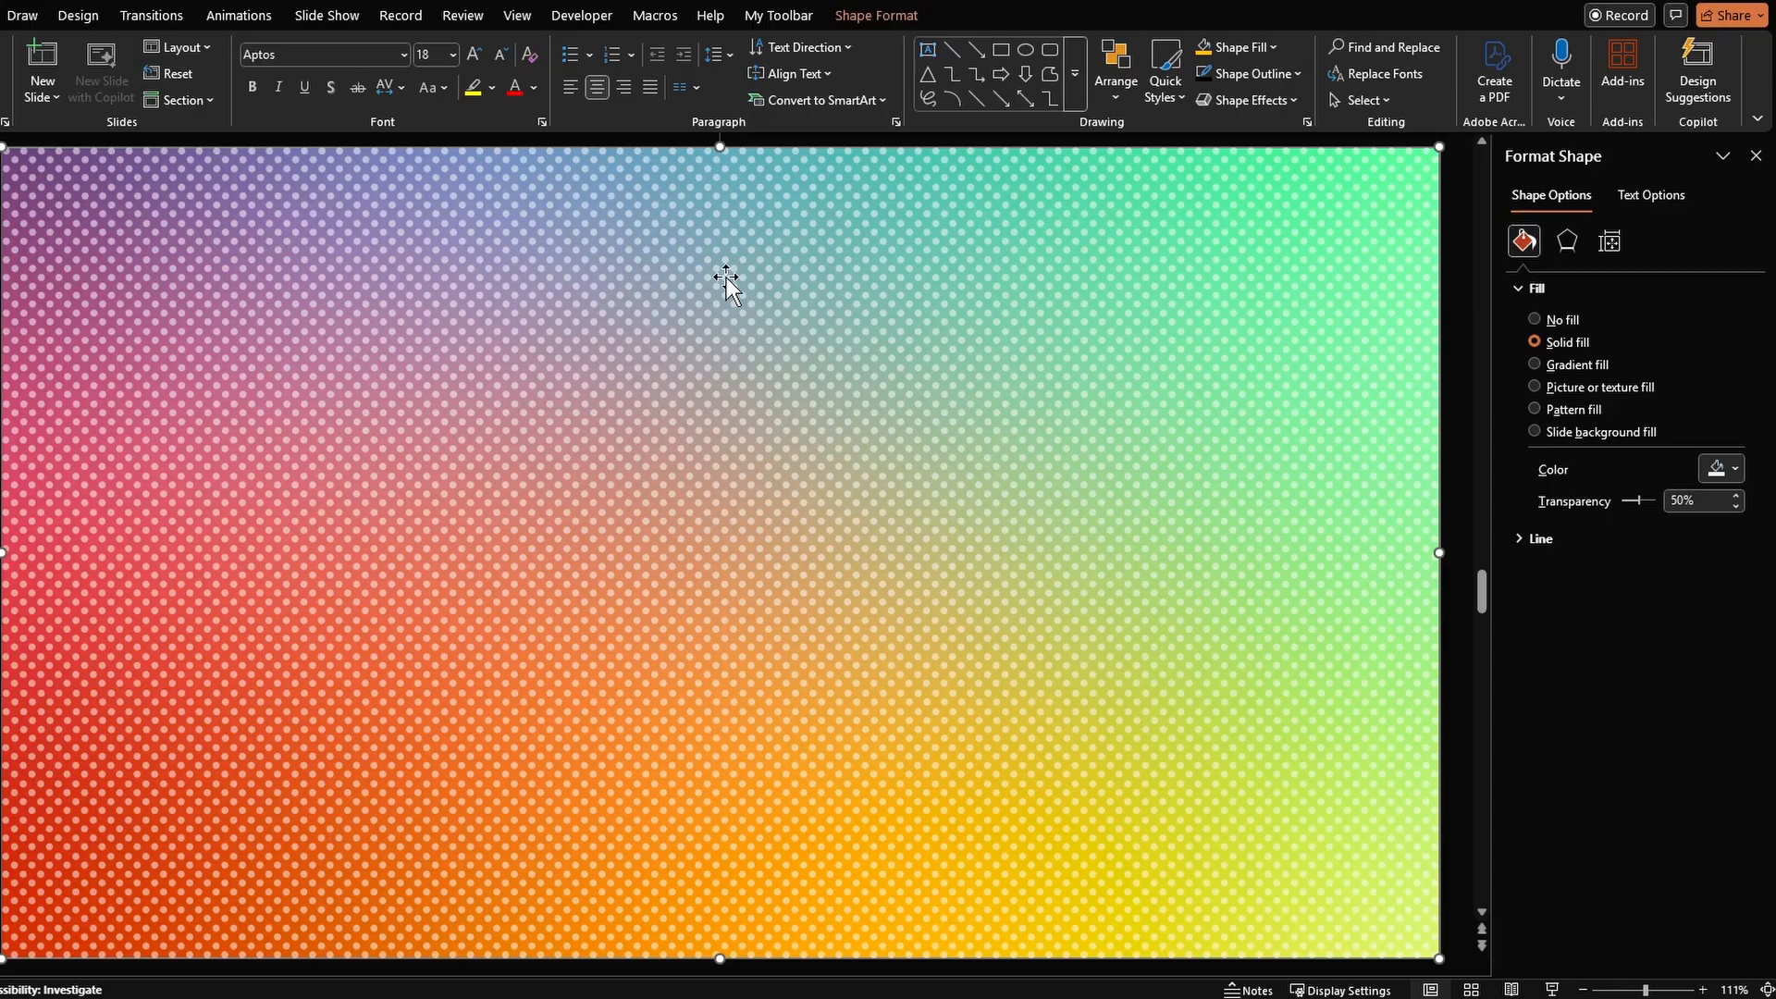
left_click(859, 18)
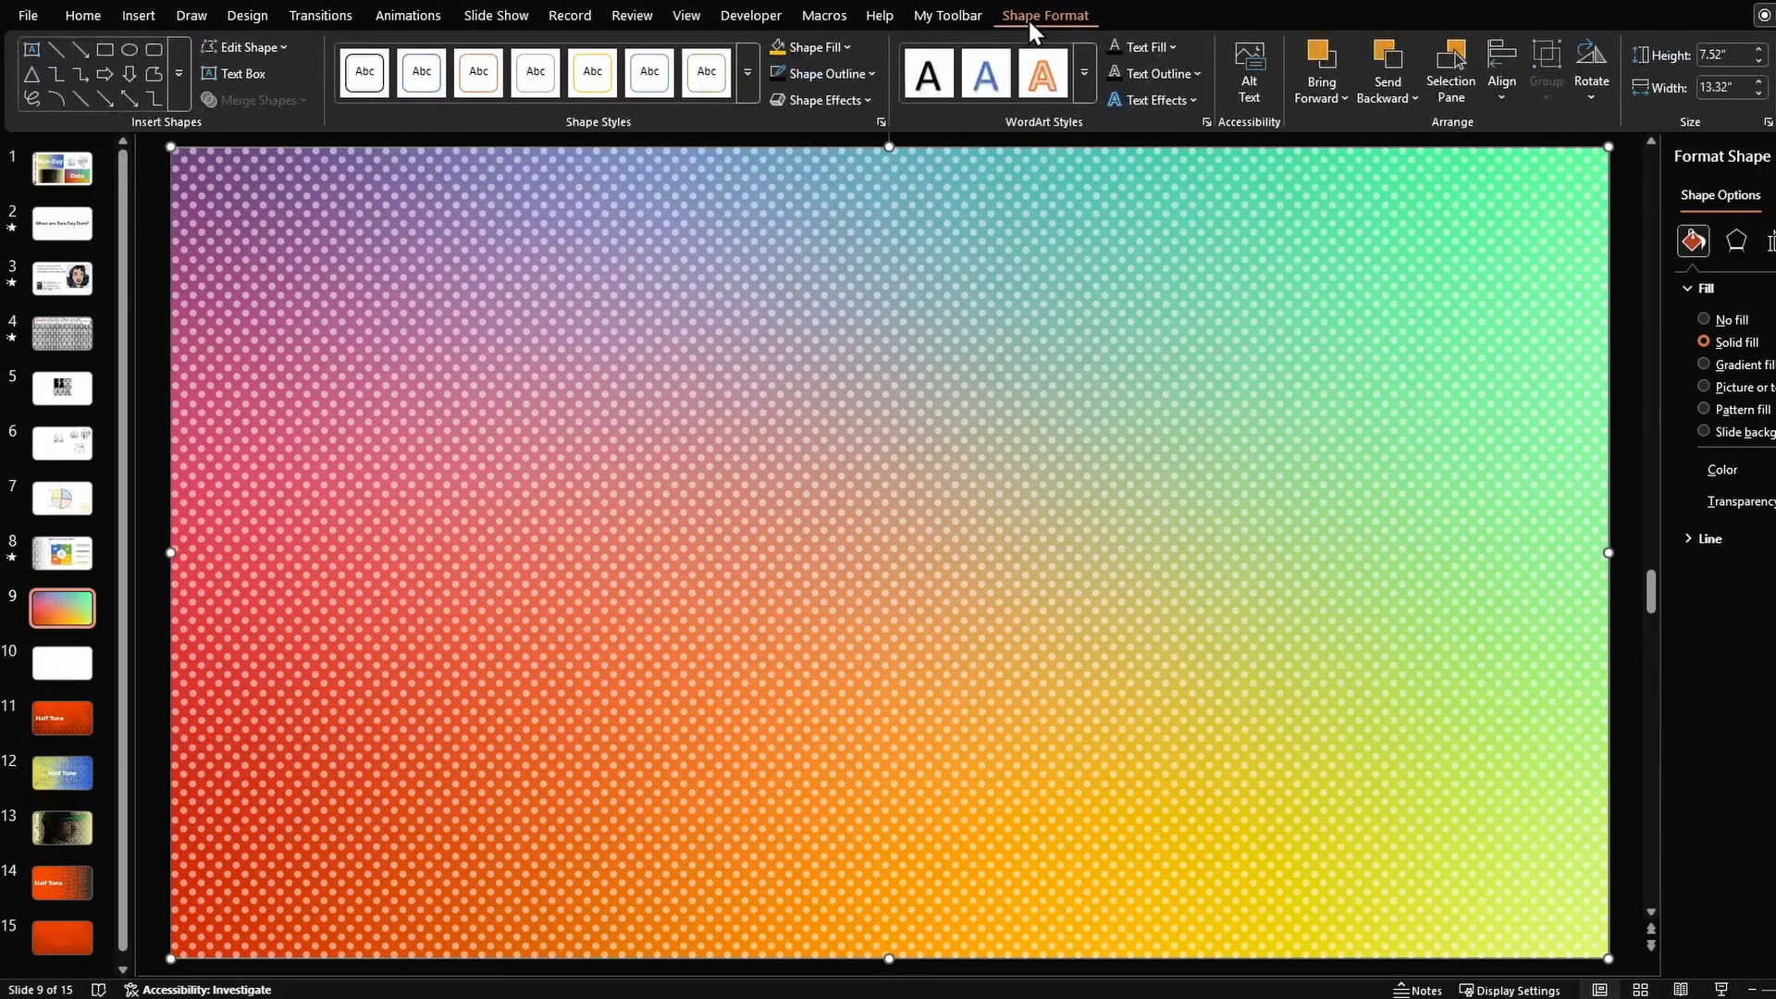
left_click(252, 46)
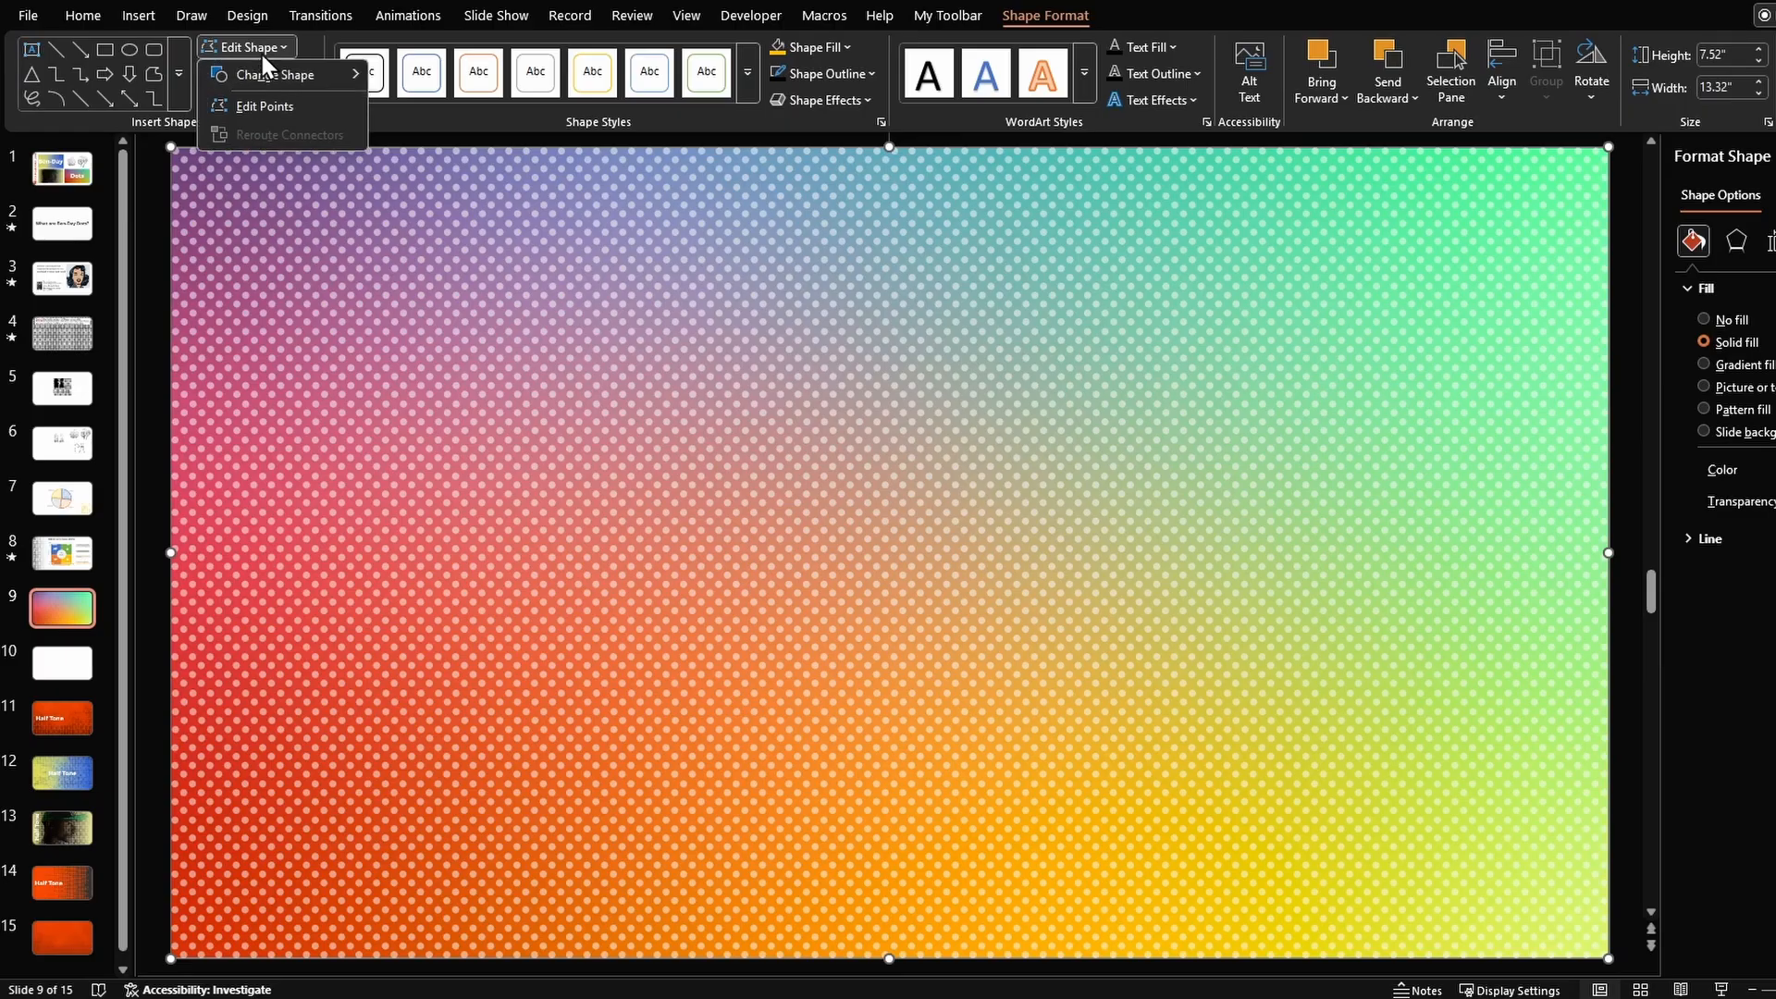
mouse_move(278, 74)
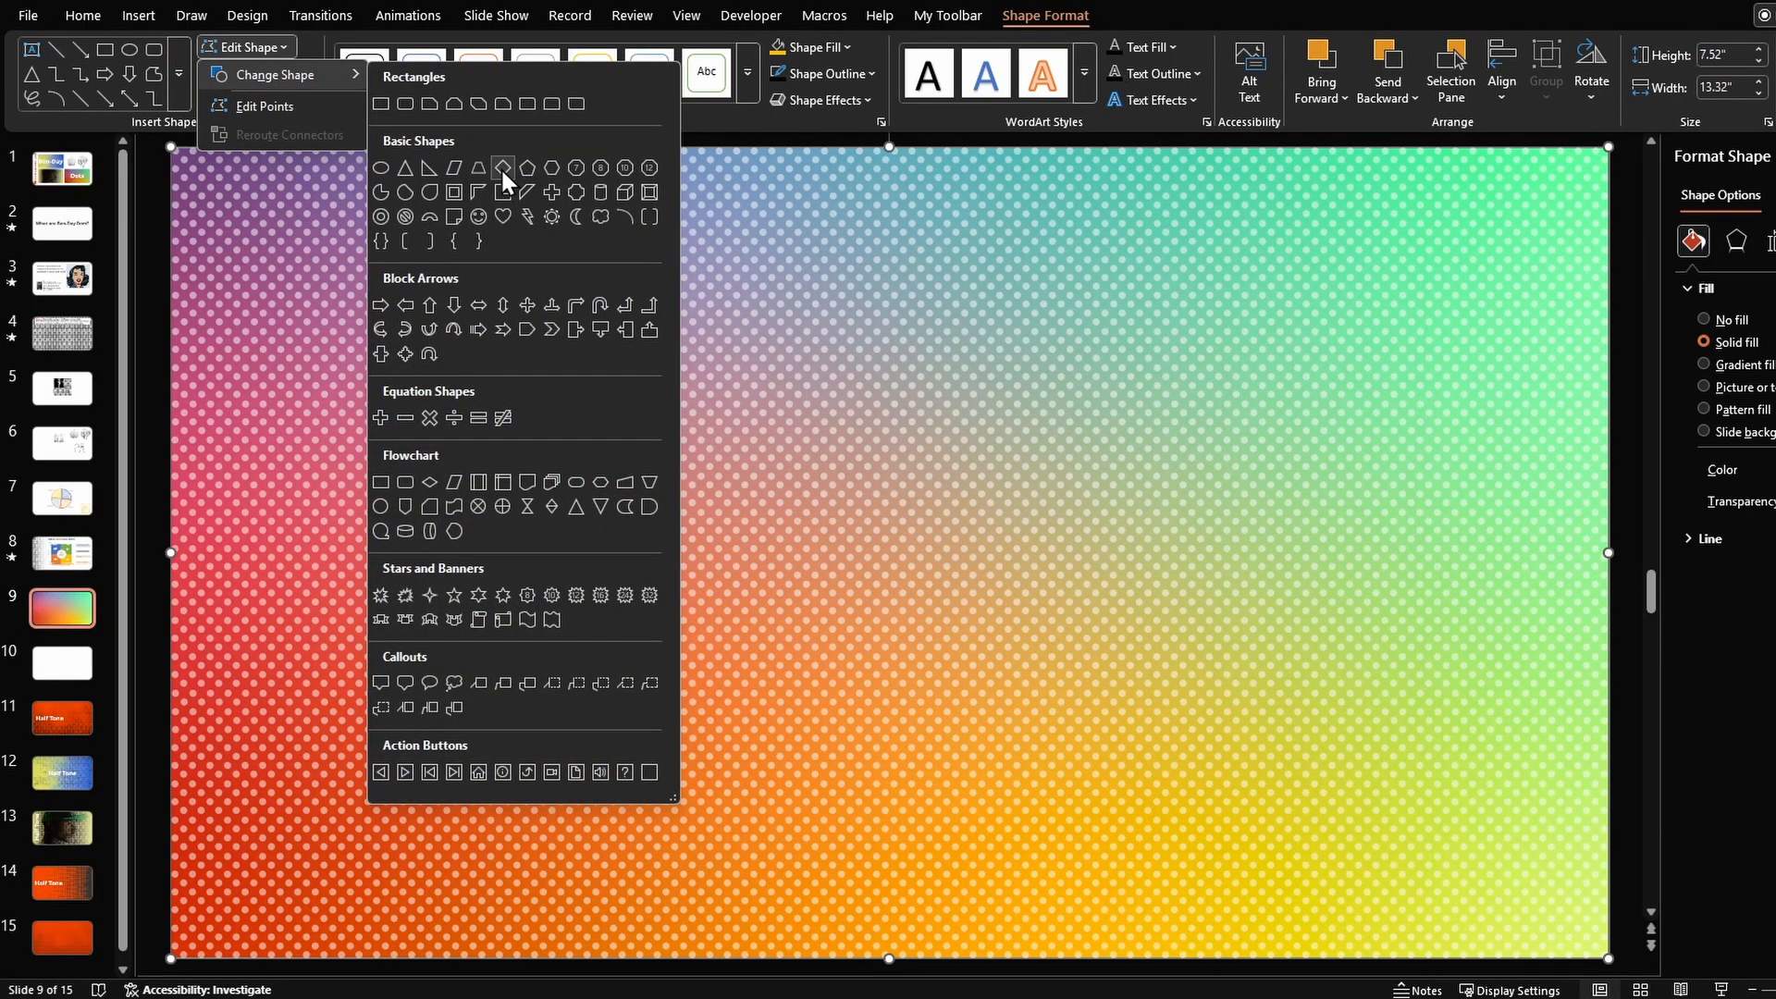
left_click(502, 166)
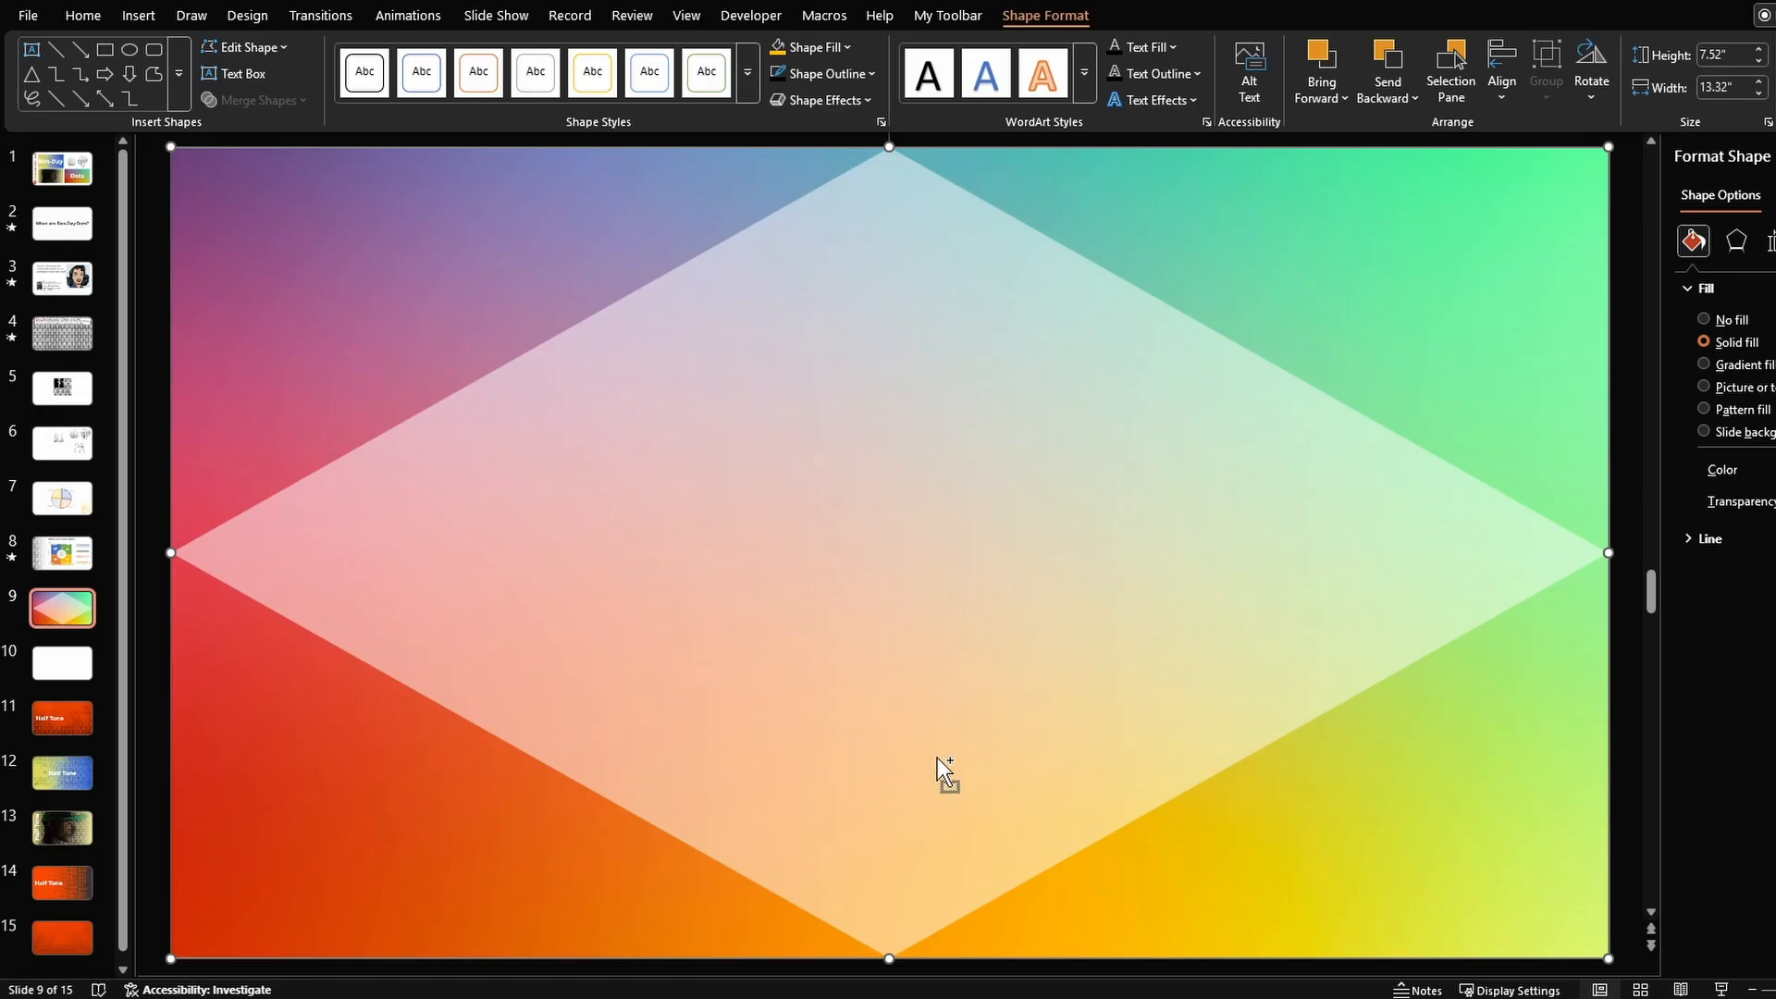
key("Delete")
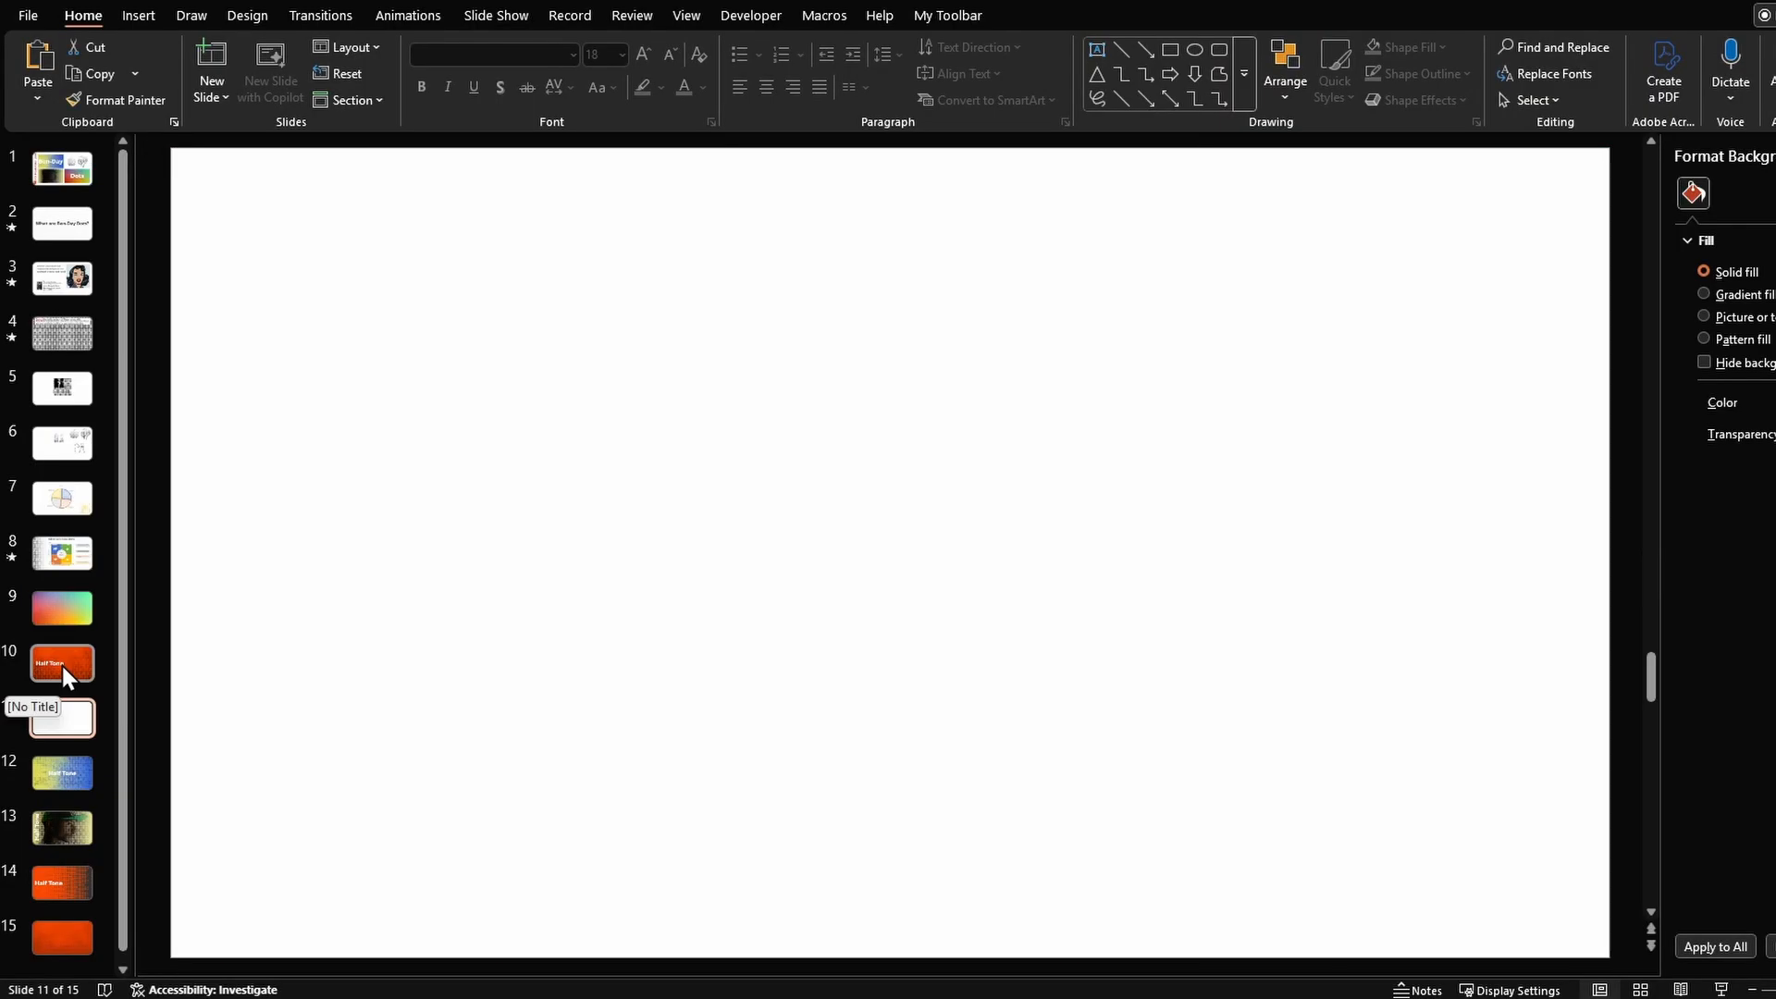
Step: View the Half Tone example slide and open the picture insertion dialog on blank slide 11
left_click(63, 666)
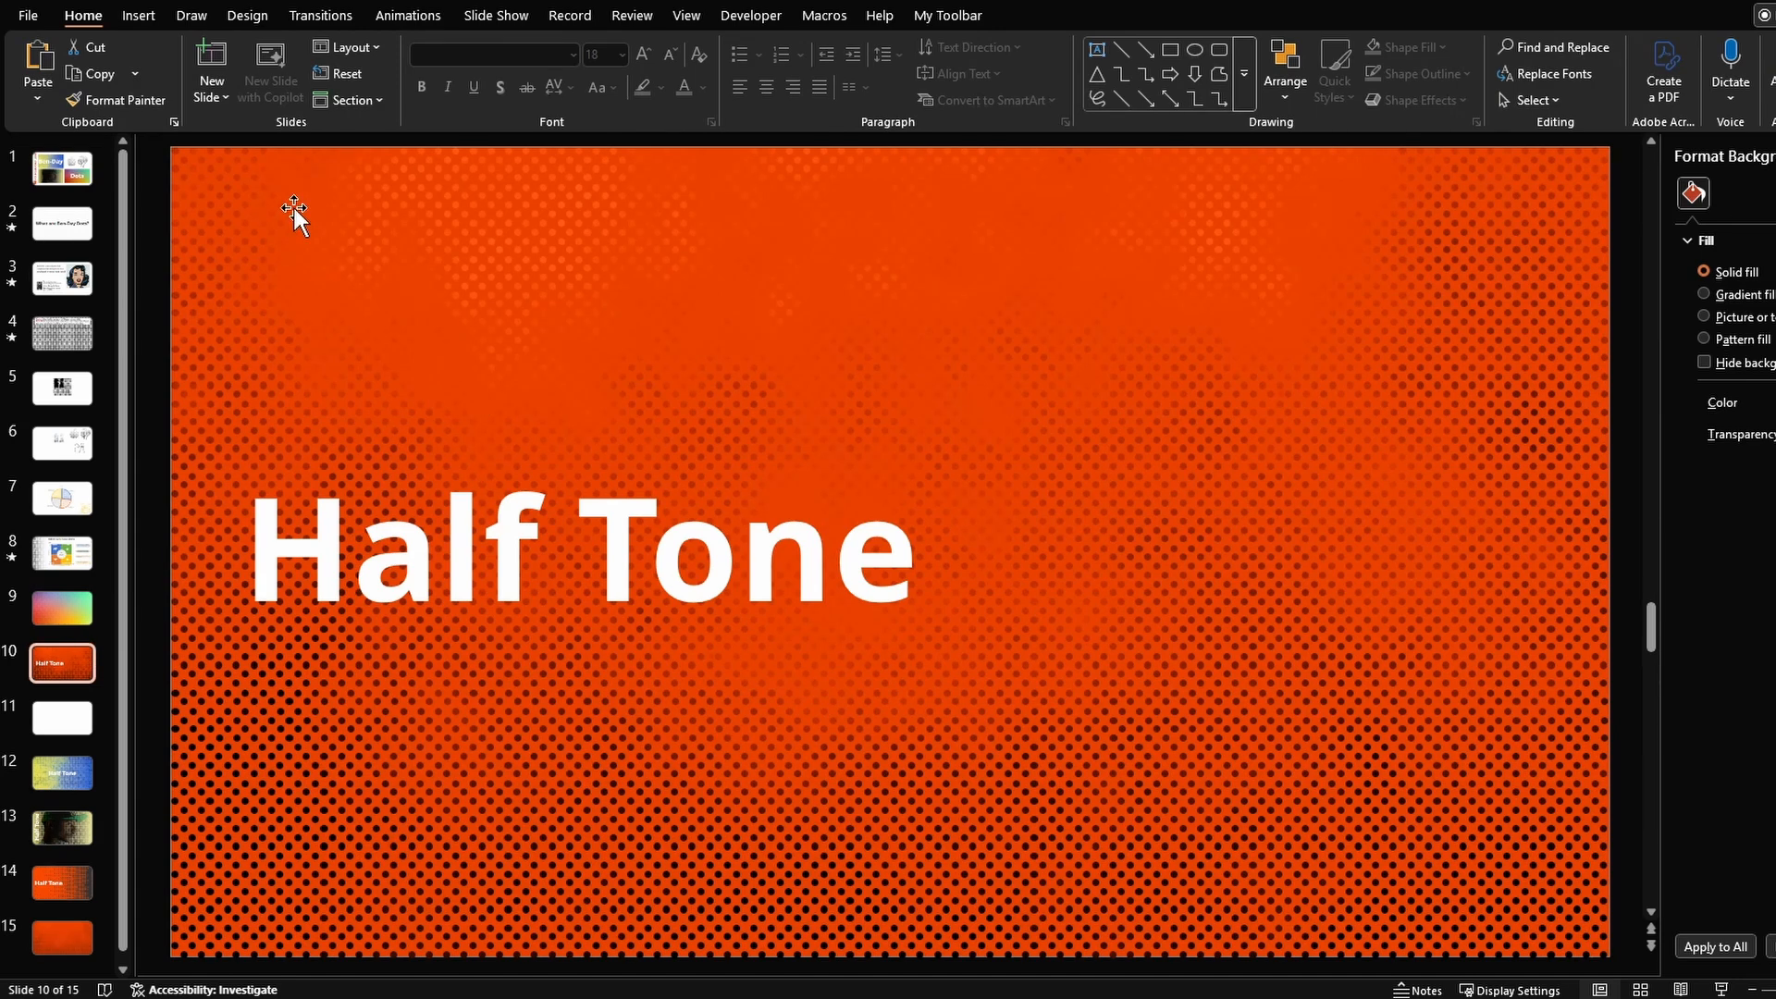
left_click(72, 726)
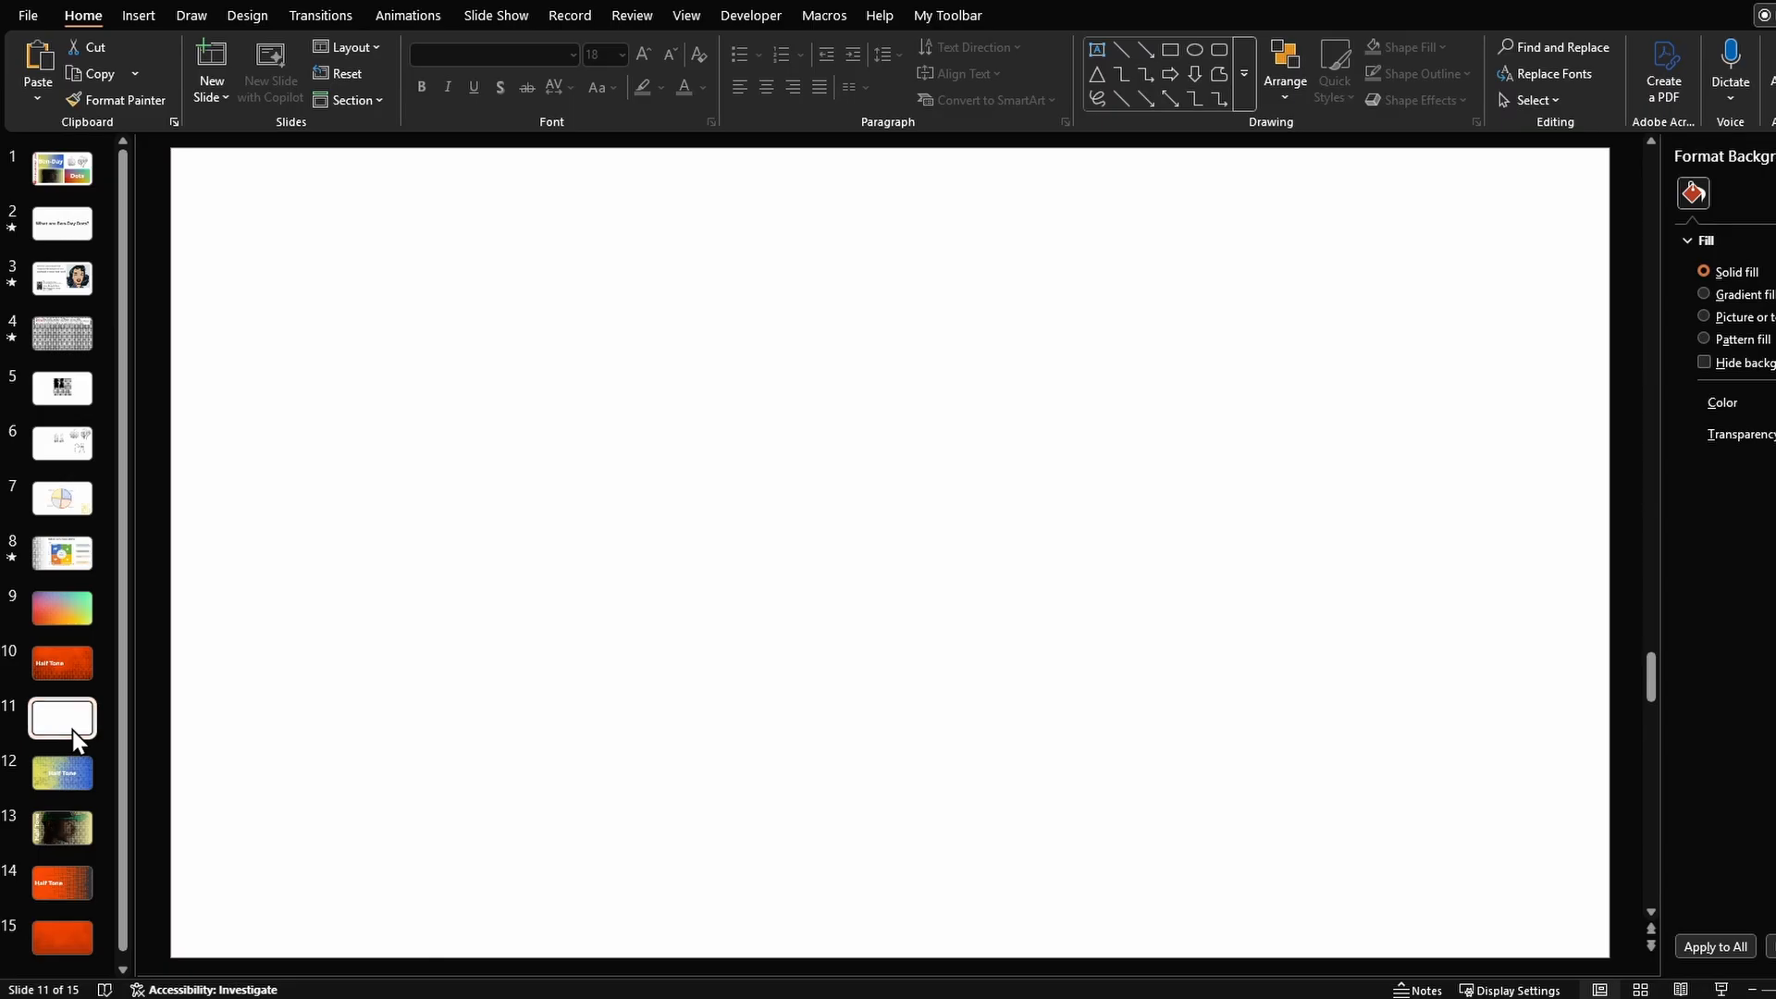
left_click(139, 15)
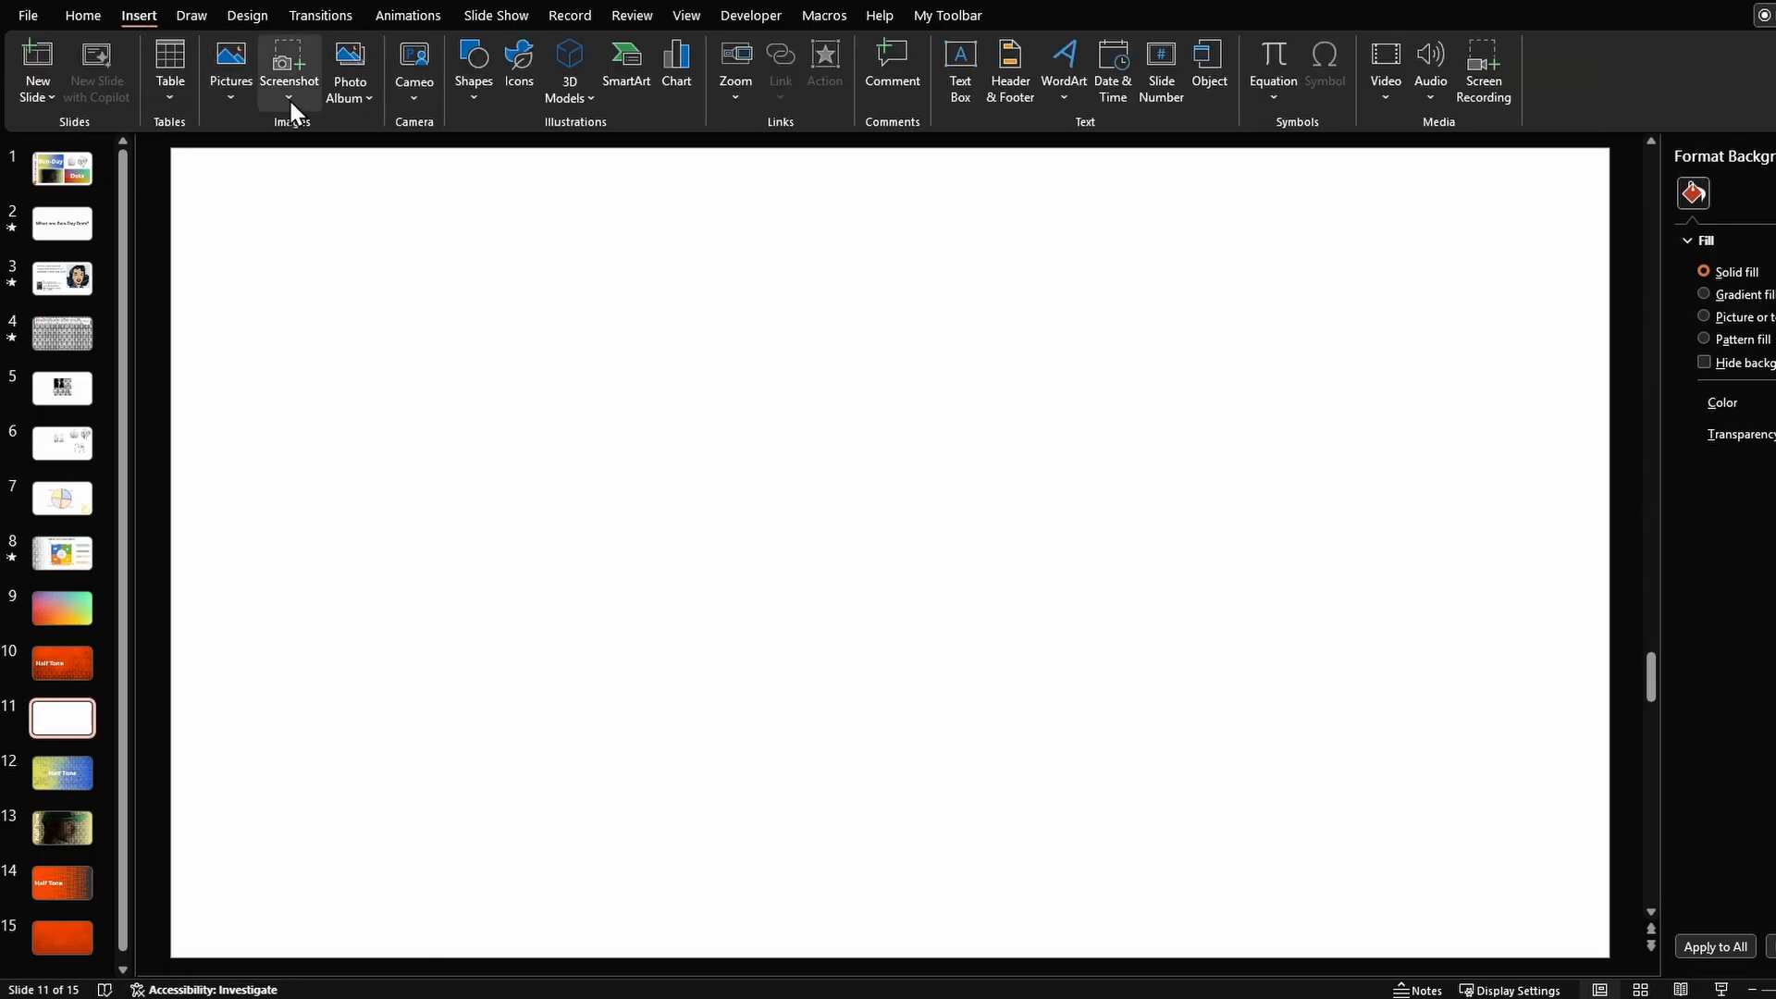
left_click(230, 88)
left_click(262, 186)
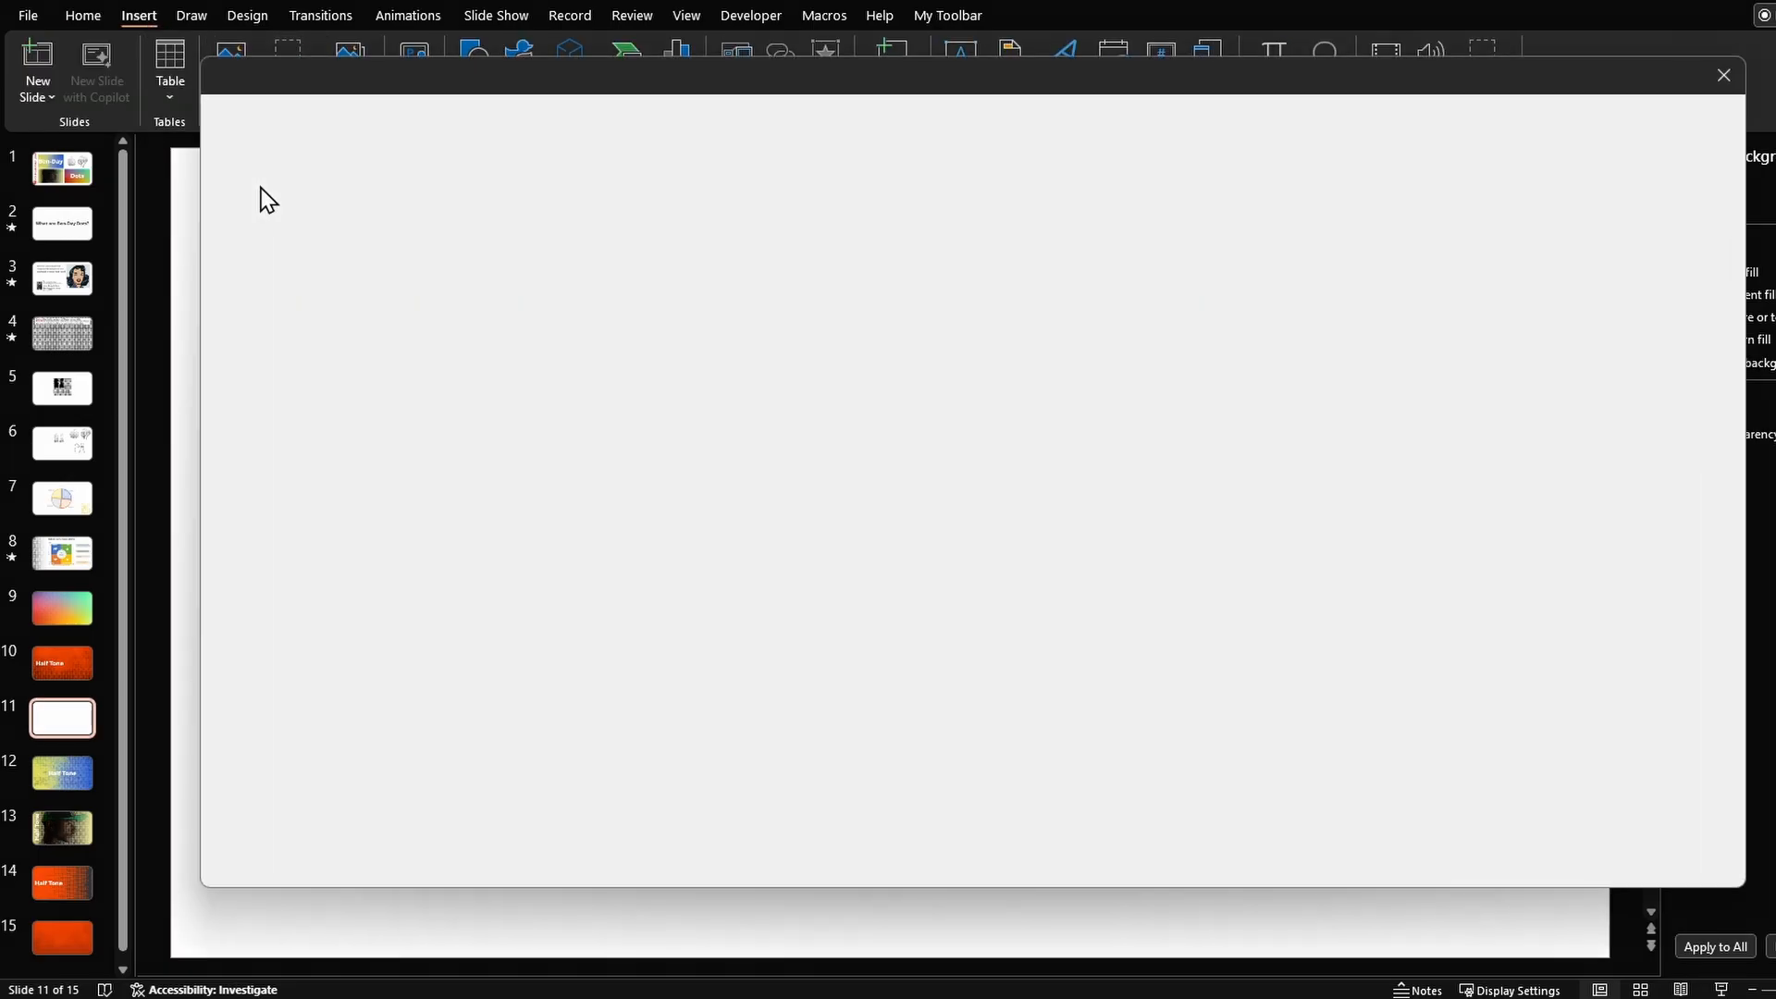